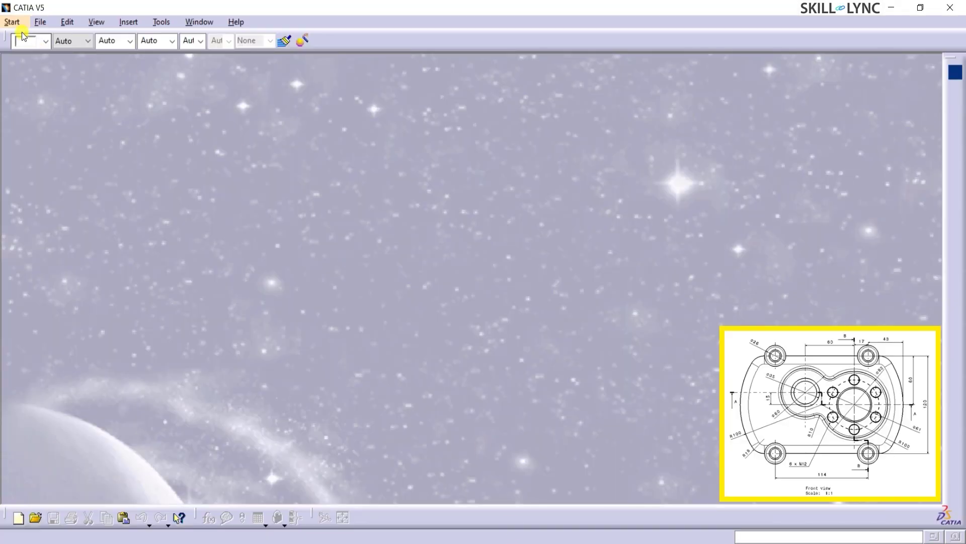
Create a new Part Design part named "Bush Holder" with a geometrical set.
left_click(15, 23)
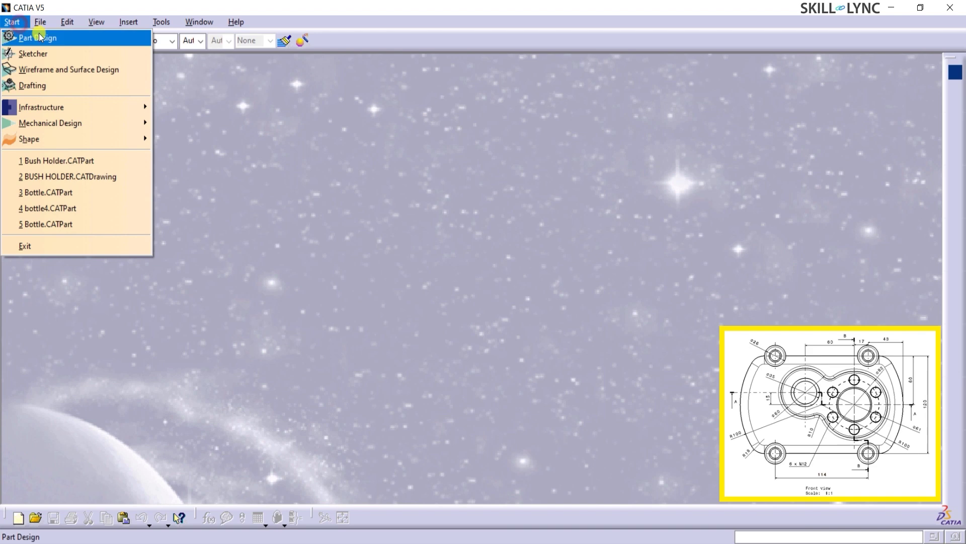
left_click(39, 33)
type("Bush H")
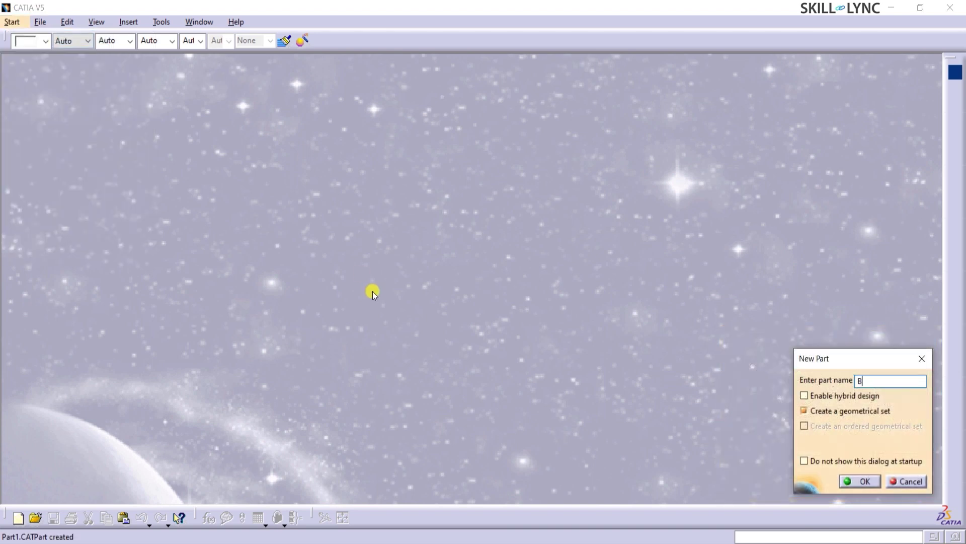
type("older")
left_click(860, 481)
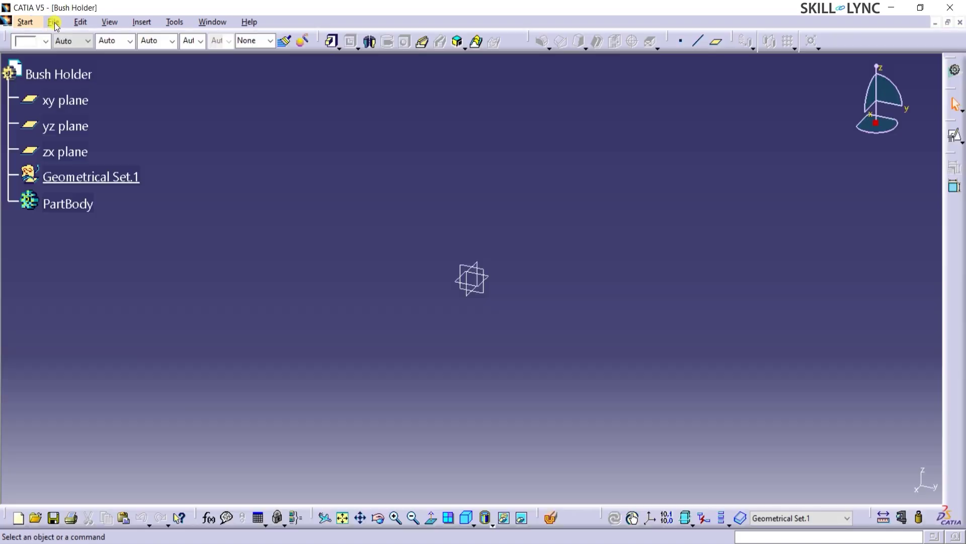
Save the part as Bush Holder.CATPart.
left_click(56, 22)
left_click(76, 104)
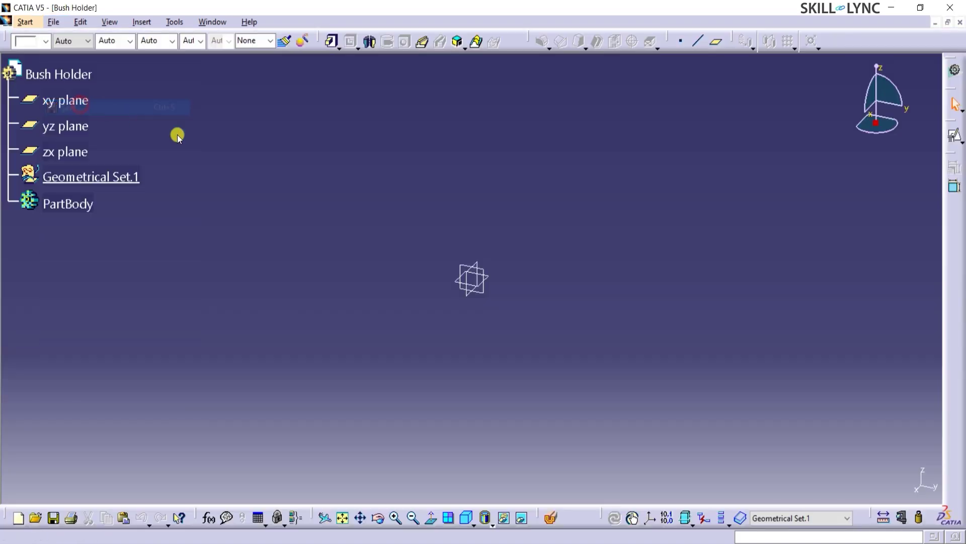
left_click(673, 370)
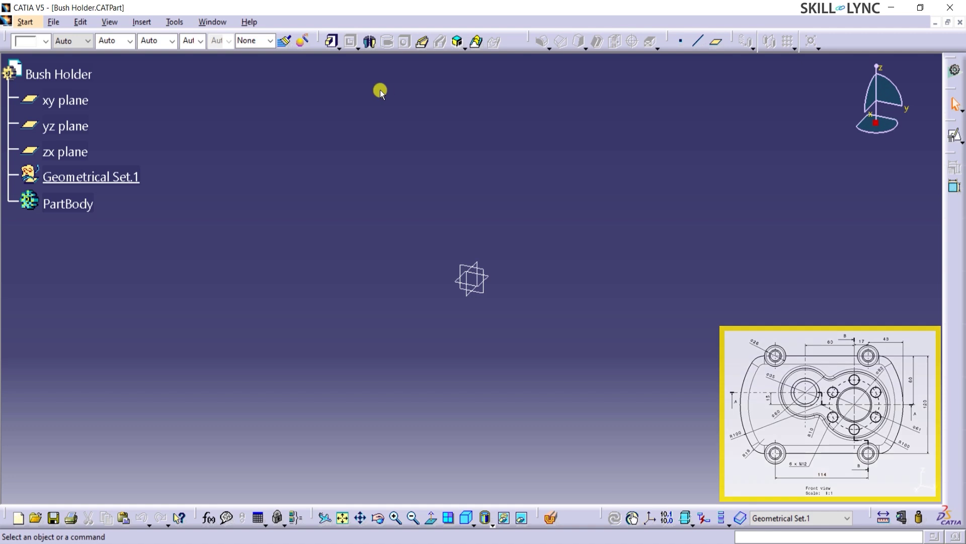
Create a point at coordinates 0, 0, 0 and open a positioned sketch on the xy plane, using that point as the projected origin.
left_click(681, 41)
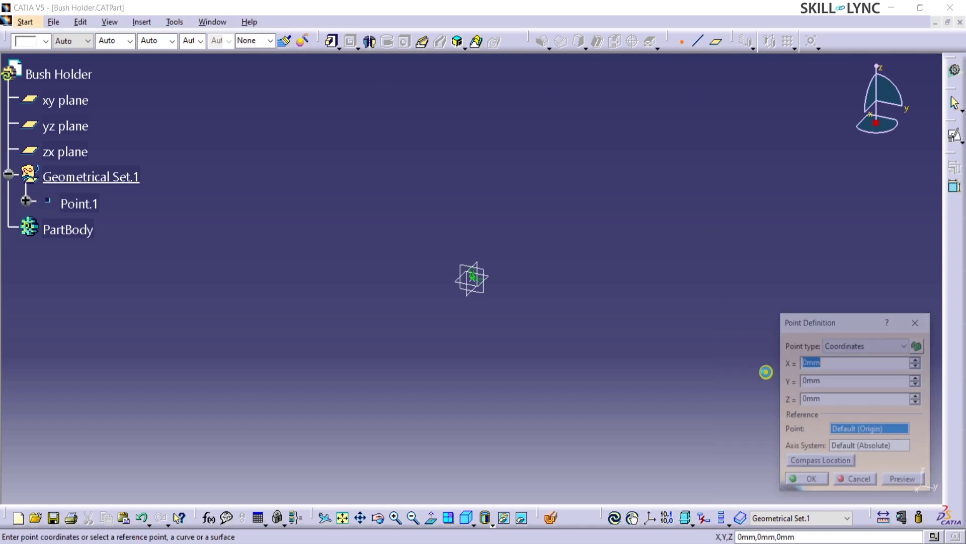
left_click(807, 481)
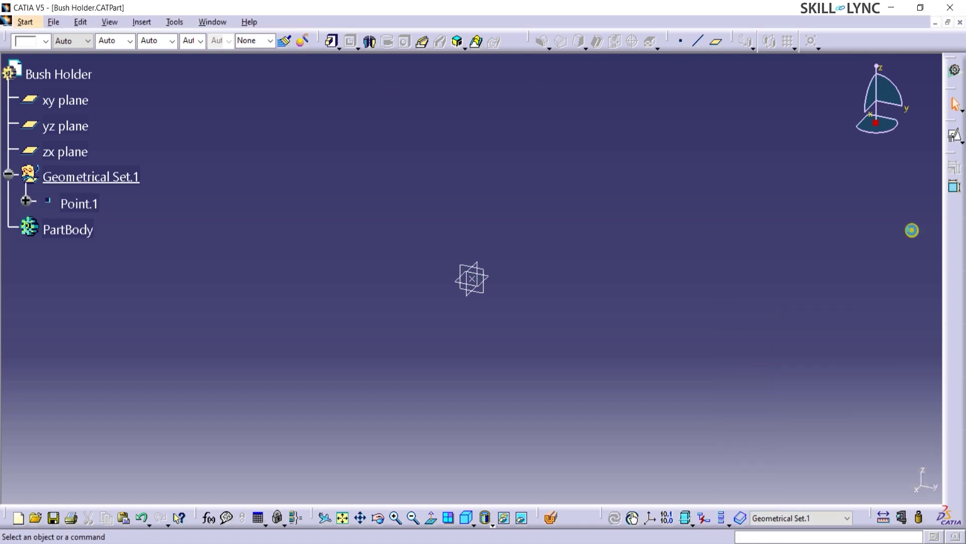
left_click(957, 140)
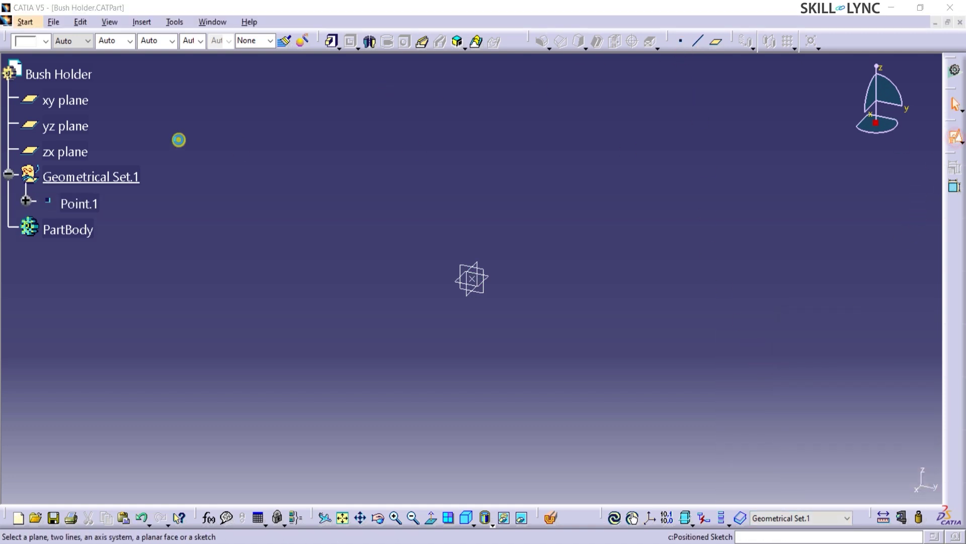
left_click(81, 105)
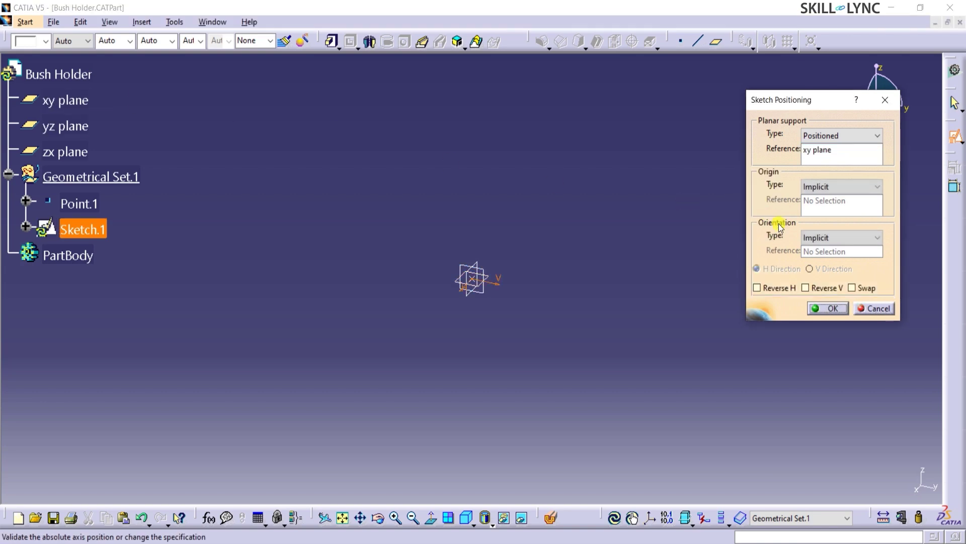
left_click(825, 190)
left_click(821, 217)
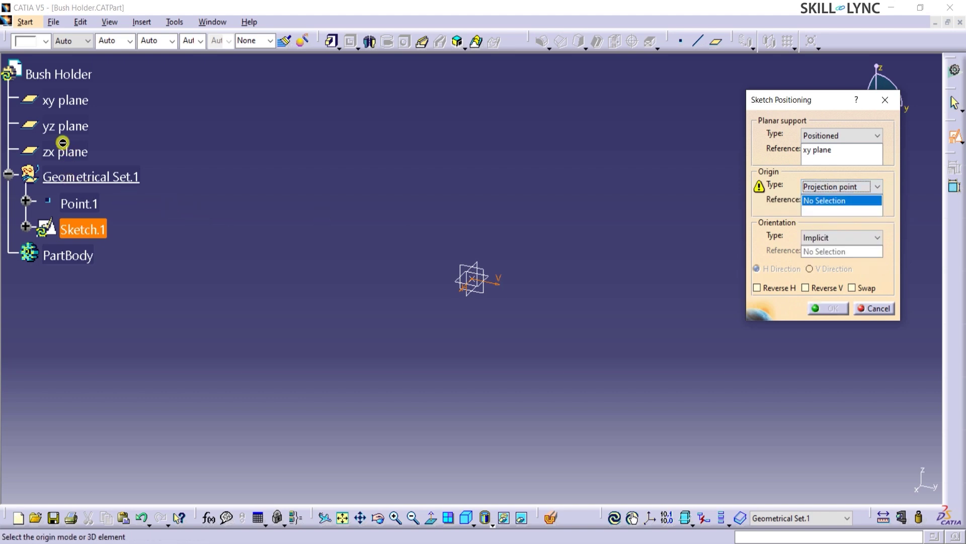
left_click(67, 201)
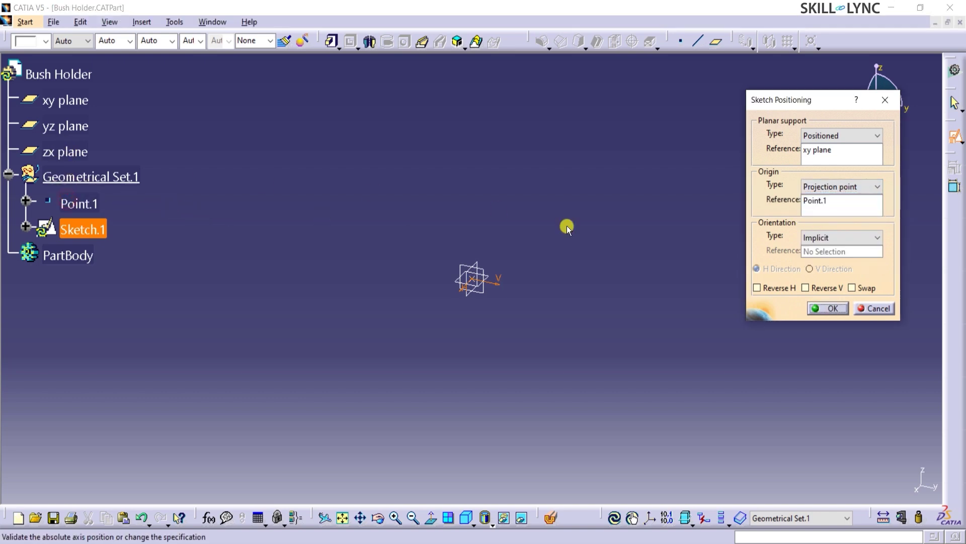
left_click(826, 309)
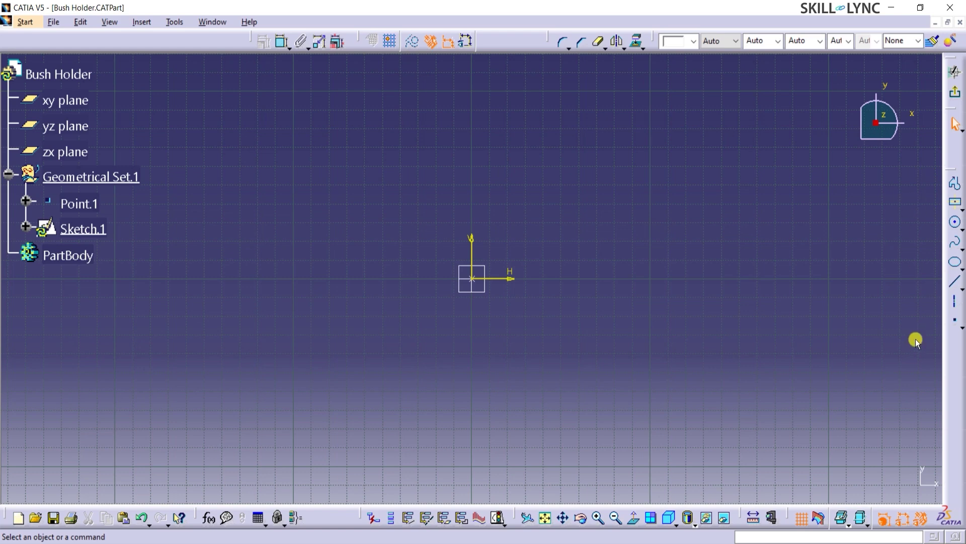
Rename the geometrical set to "Base".
right_click(128, 180)
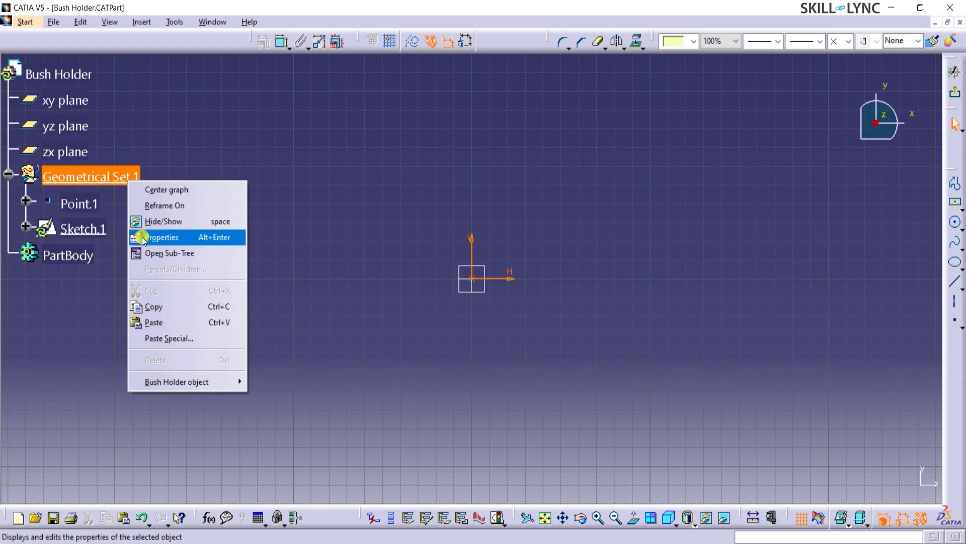
left_click(142, 237)
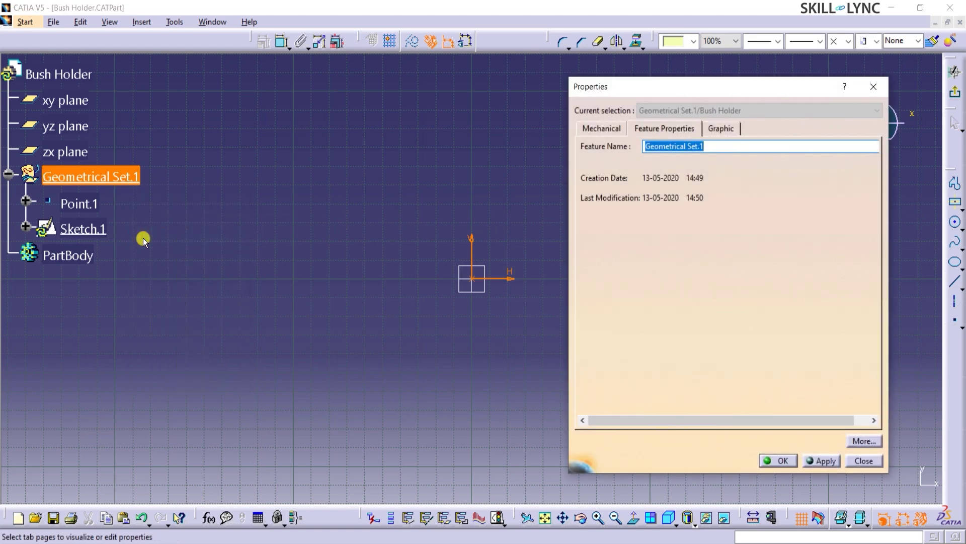
type("Base")
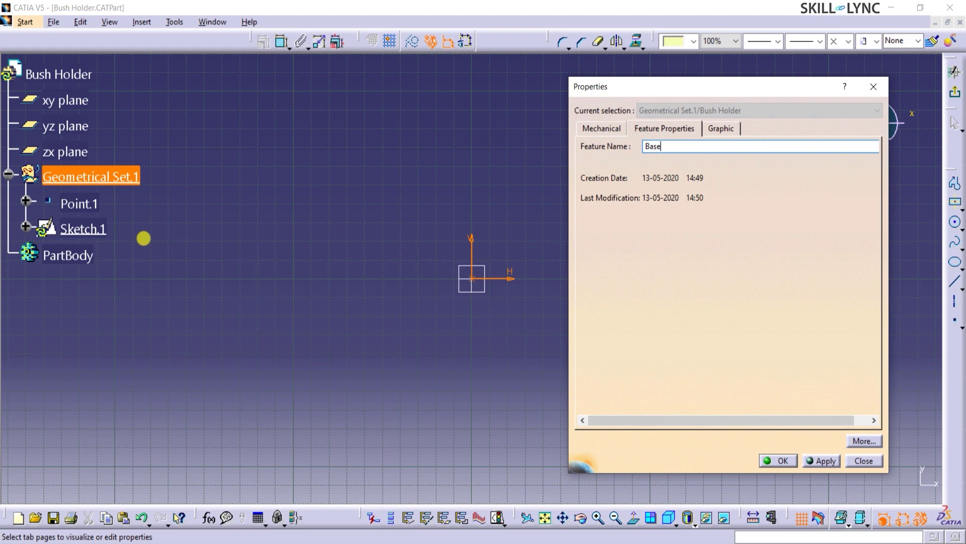
left_click(816, 462)
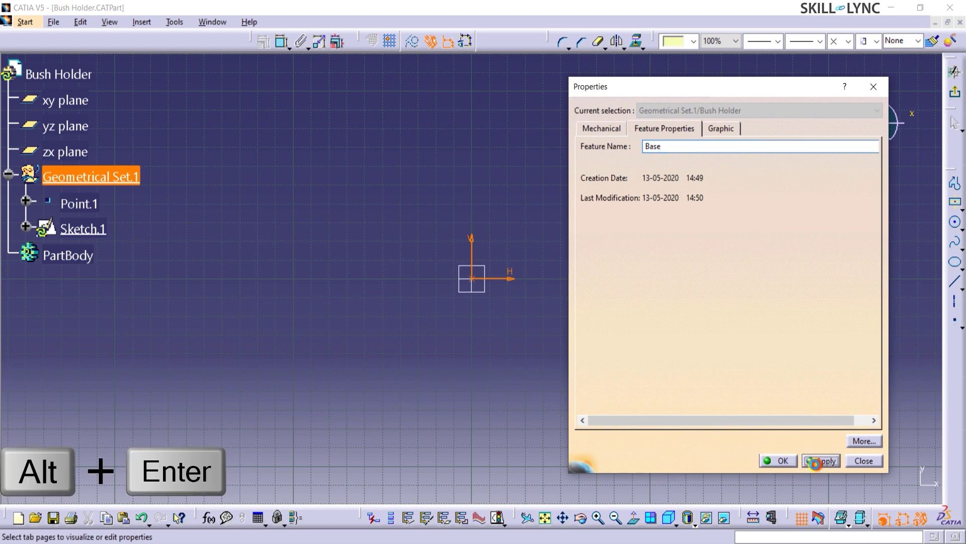
left_click(778, 460)
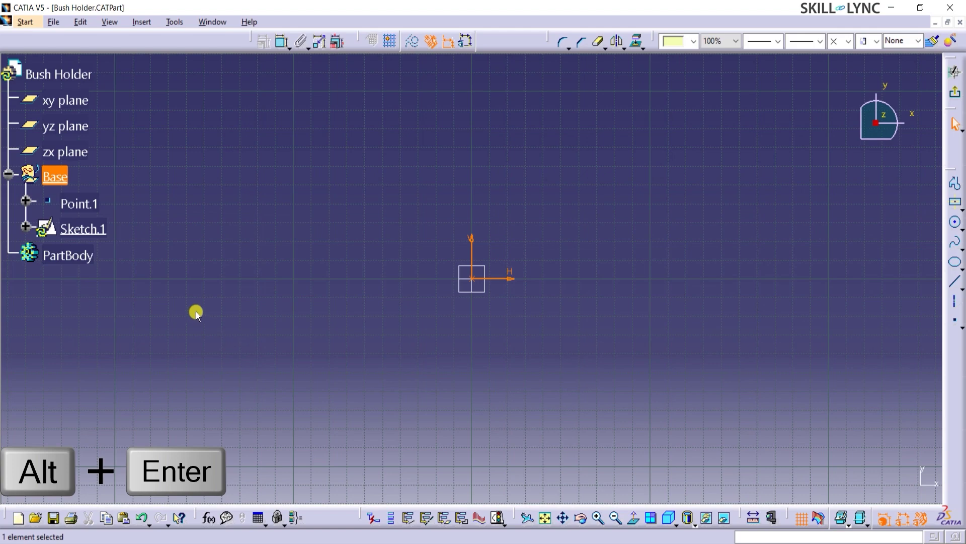
left_click(190, 308)
left_click(58, 187)
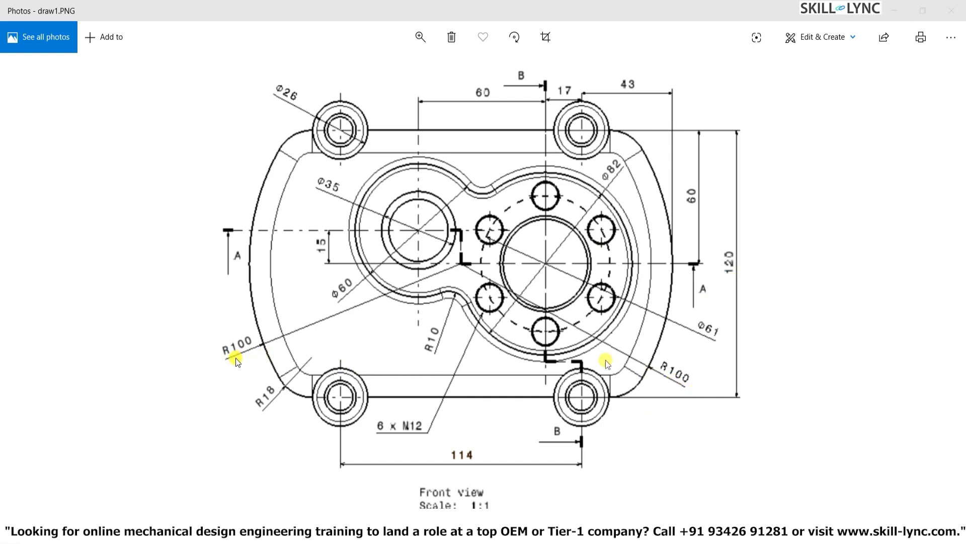
Return to CATIA from the drawing image and sketch a centred rectangle on the origin, 200 mm wide and 120 mm high.
key("alt+Tab")
left_click(856, 248)
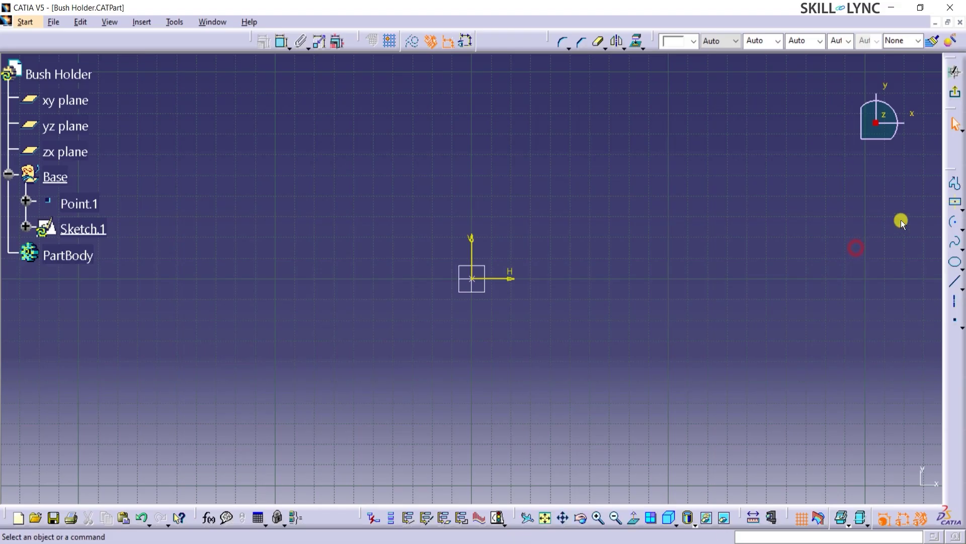
left_click(955, 202)
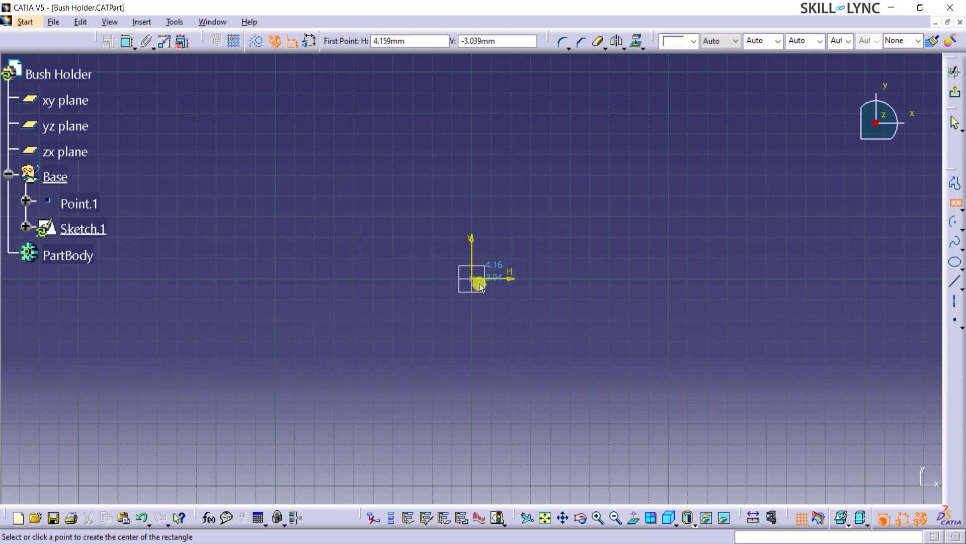
left_click(471, 278)
double_click(645, 45)
type("200")
key("Return")
double_click(535, 42)
type("120")
key("Return")
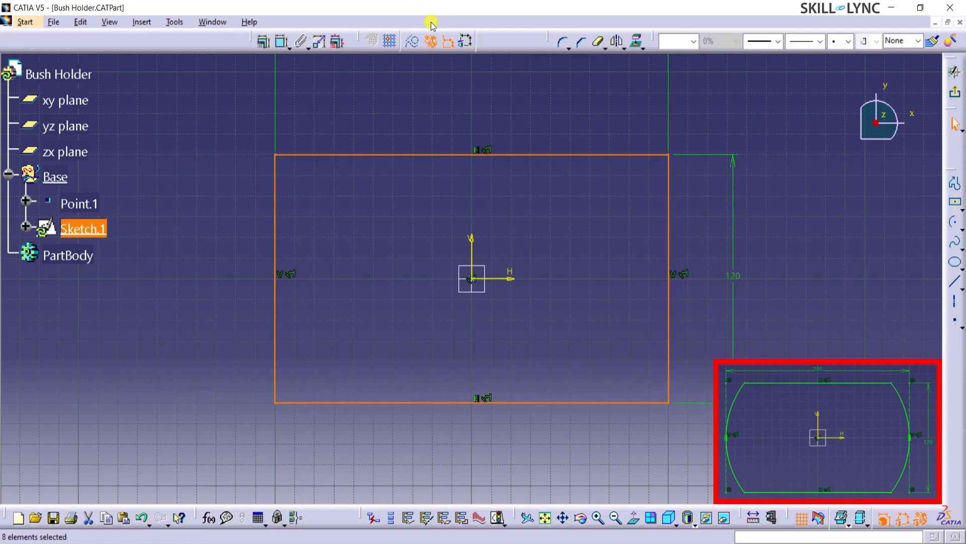
left_click(569, 207)
Move the rectangle's width dimension closer to its upper edge.
middle_click_drag(569, 208, 565, 250)
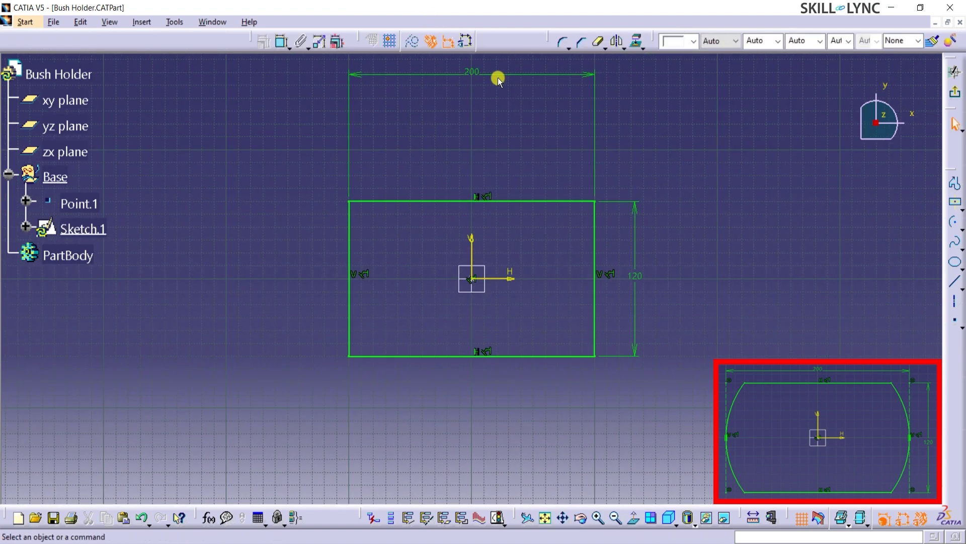
left_click_drag(497, 74, 484, 177)
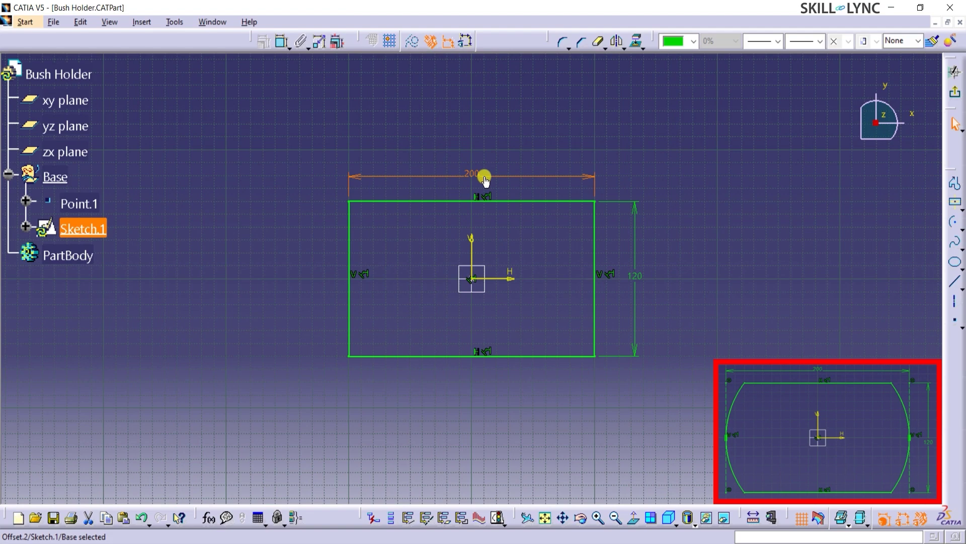
left_click(730, 297)
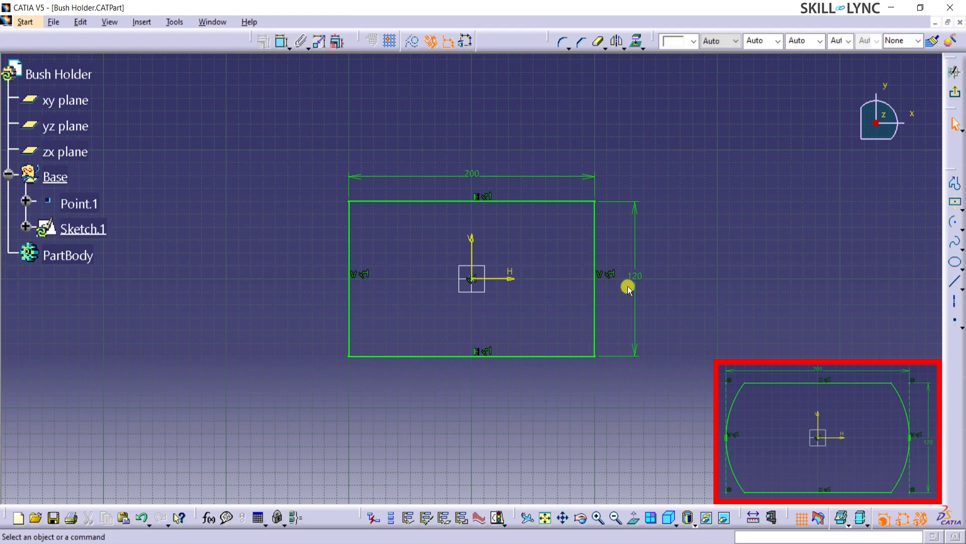
Draw a 100 mm radius arc centred on the origin at the rectangle's right end, running from its upper edge to its lower edge.
middle_click_drag(707, 301, 709, 248)
left_click(962, 229)
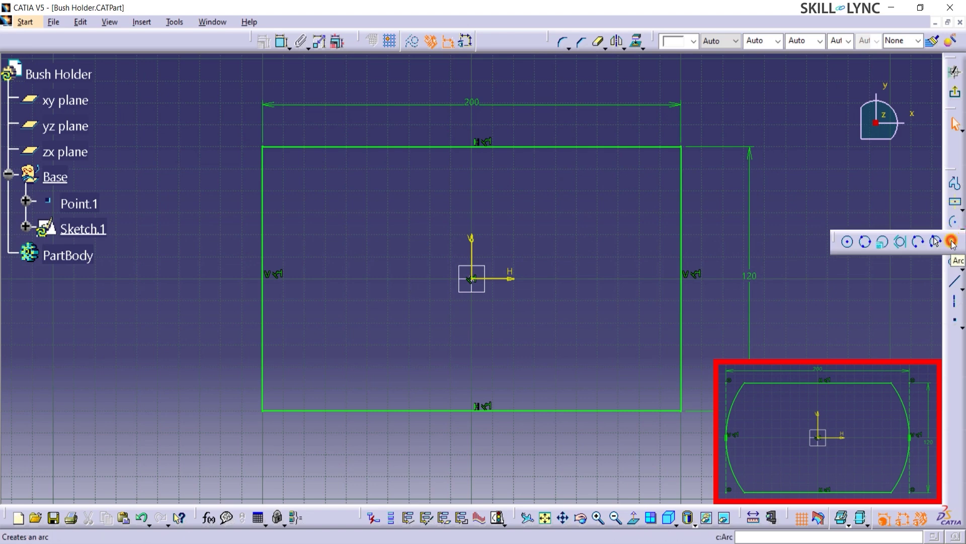
left_click(951, 242)
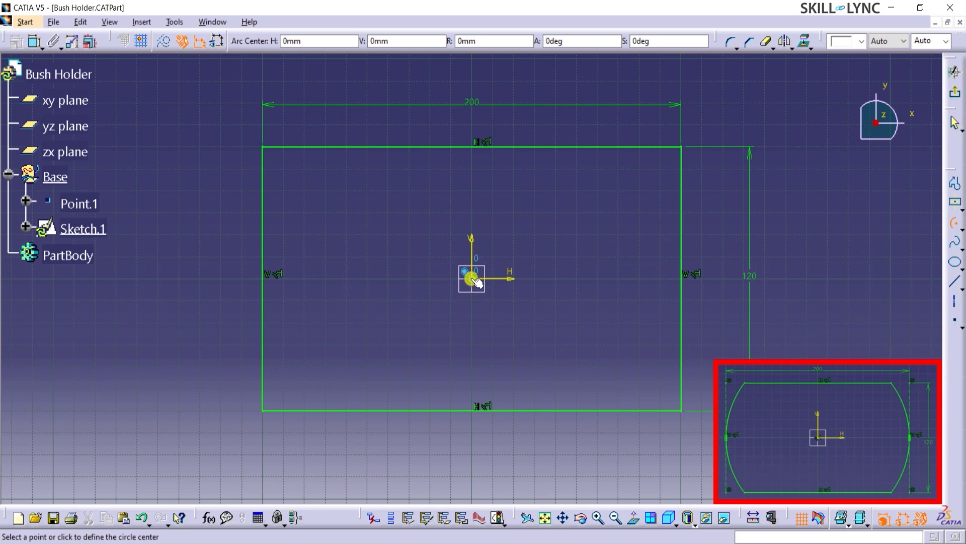
left_click(475, 281)
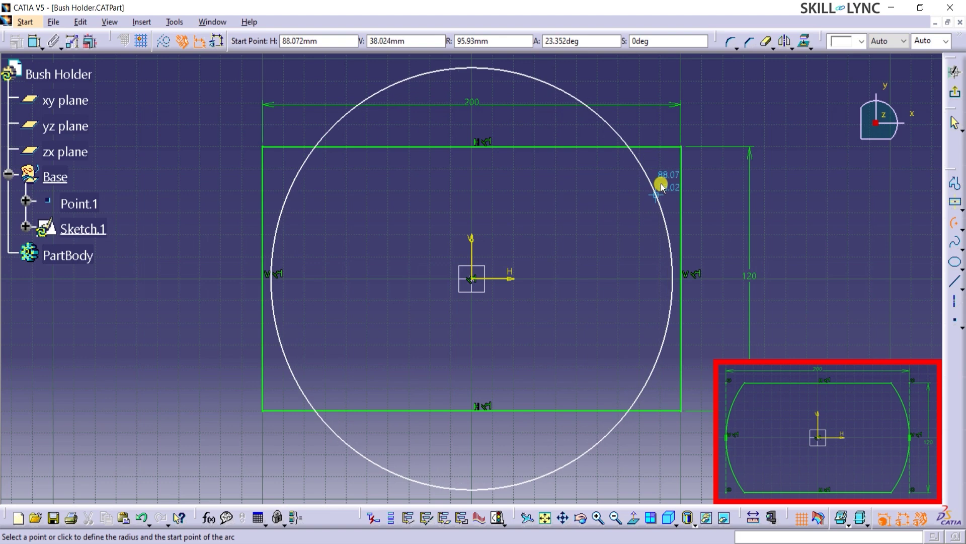
left_click(641, 149)
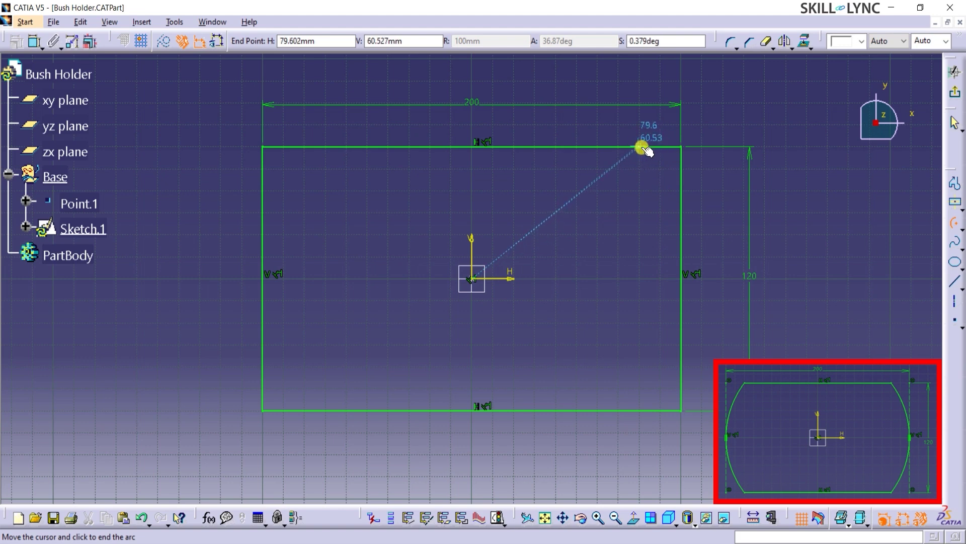
left_click(638, 410)
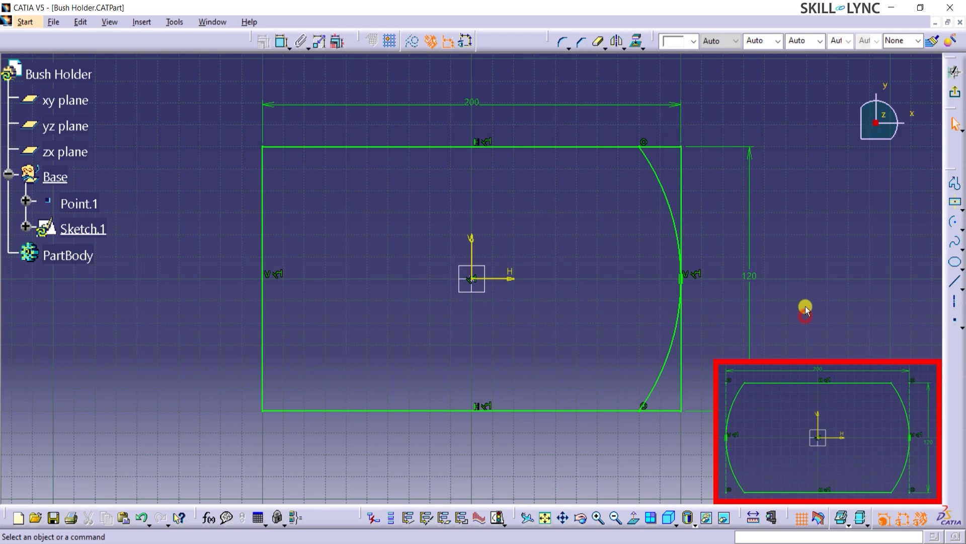
left_click(954, 222)
left_click(472, 278)
left_click(278, 240)
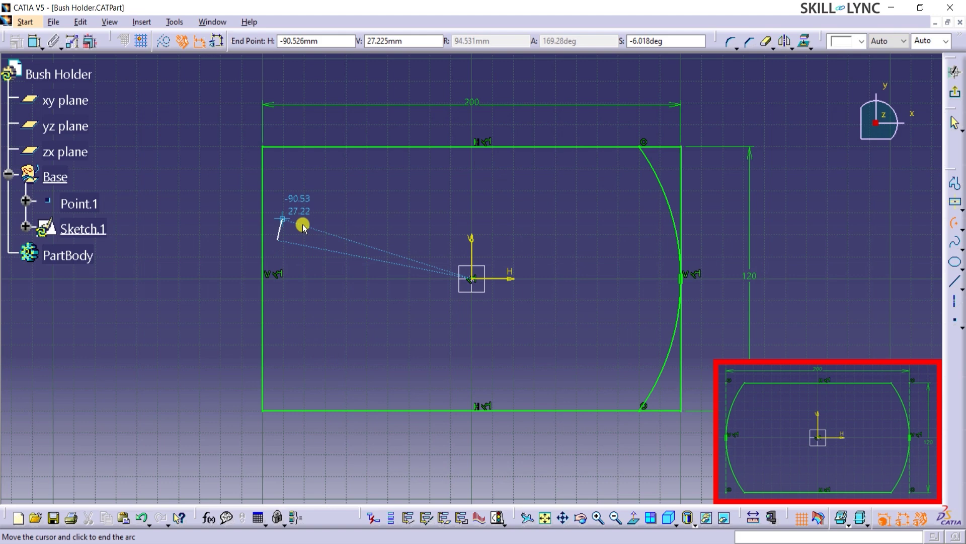
key("Escape")
Draw an arc of about 90 mm radius centred on the origin at the rectangle's left end, from its upper edge to its lower edge.
left_click(954, 222)
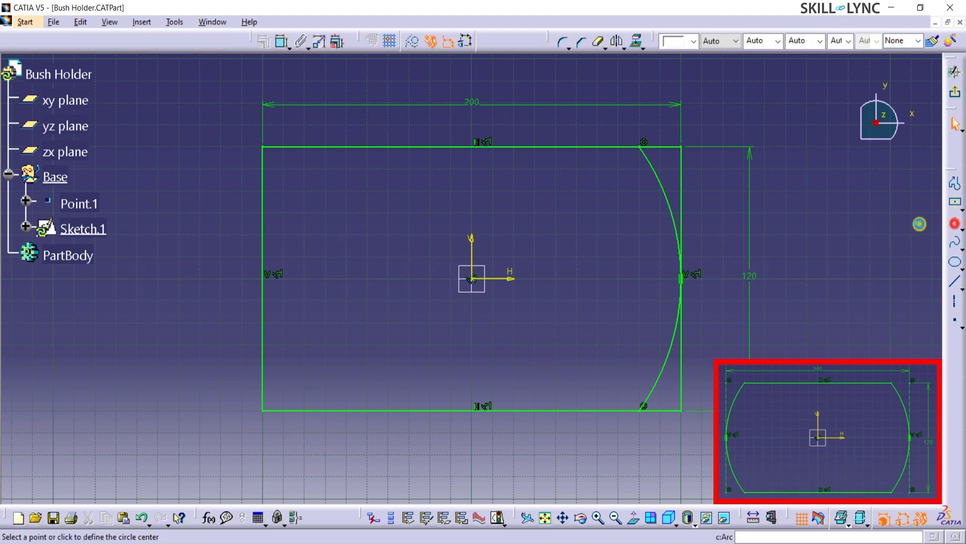
left_click(472, 278)
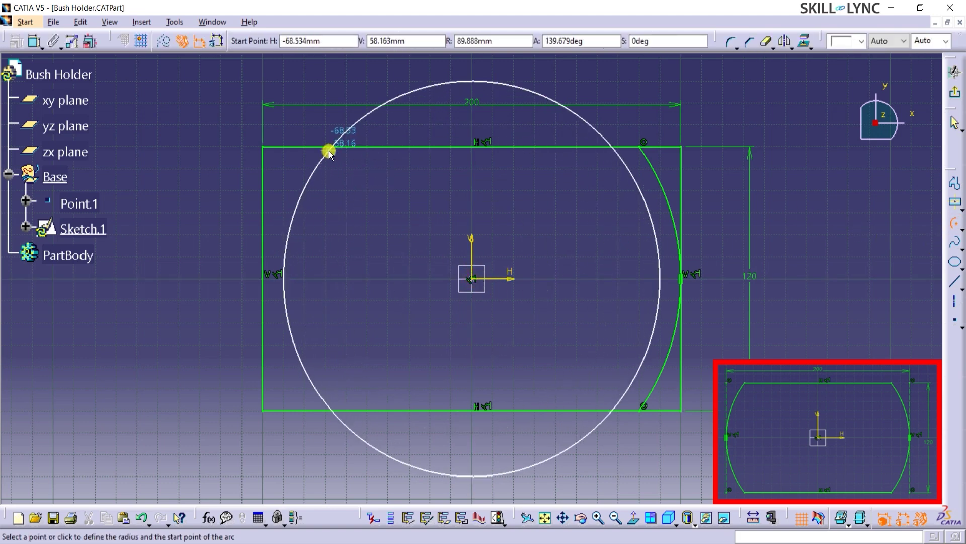
left_click(328, 148)
left_click(328, 410)
left_click(228, 305)
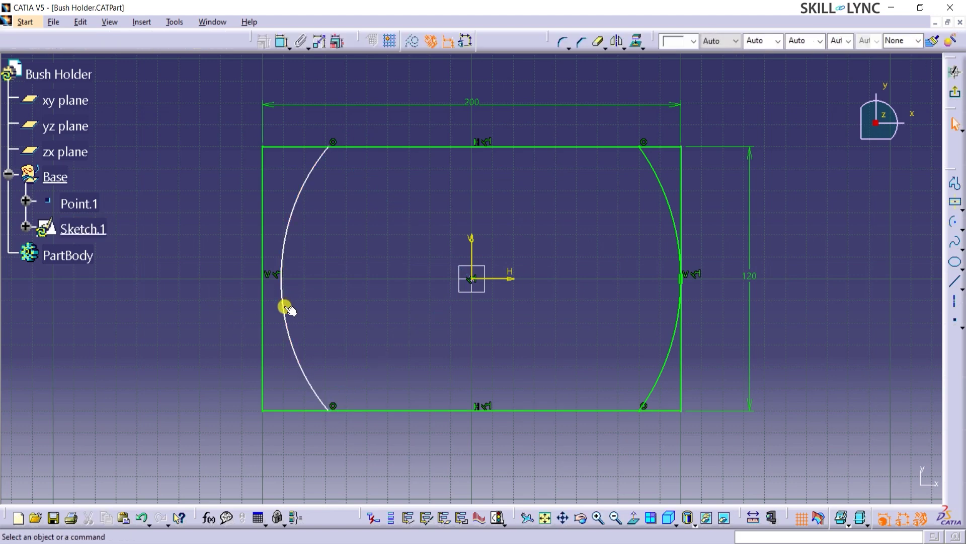
Constrain the left end arc tangent to the rectangle's left vertical edge.
left_click(285, 307)
left_click(263, 311, "ctrl")
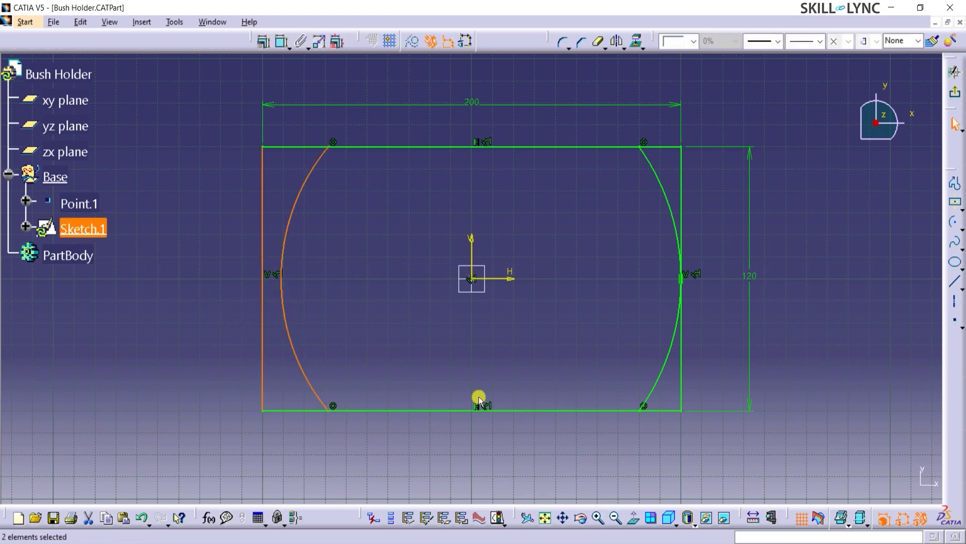
left_click(263, 41)
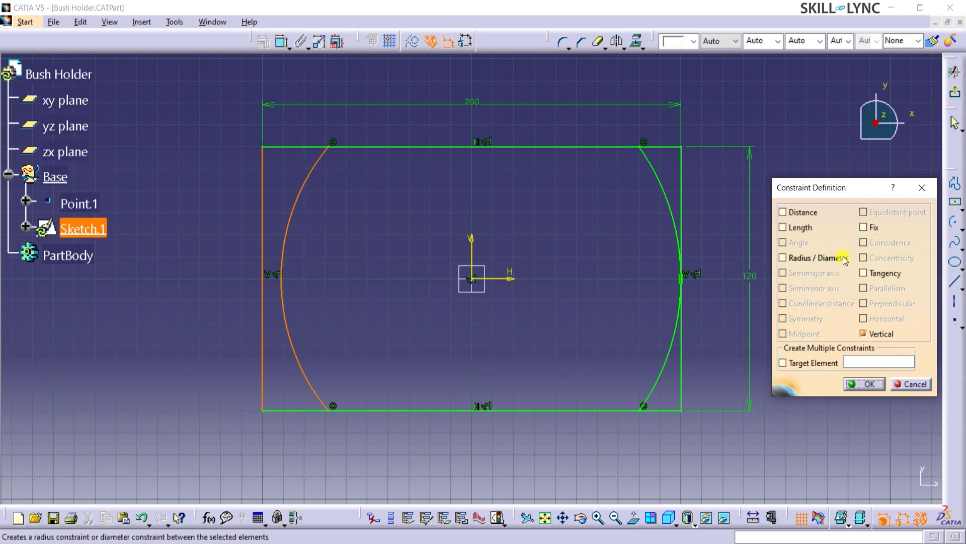
left_click(876, 274)
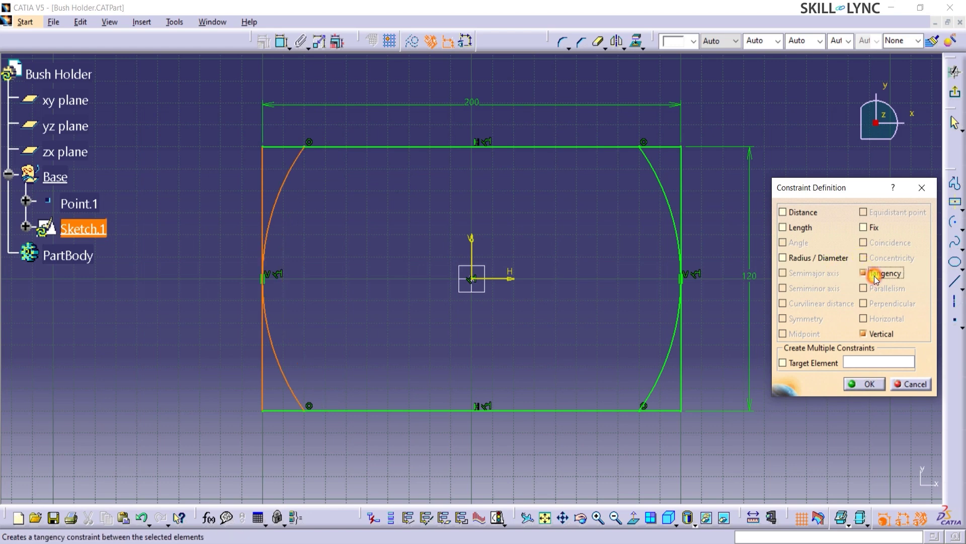
left_click(864, 384)
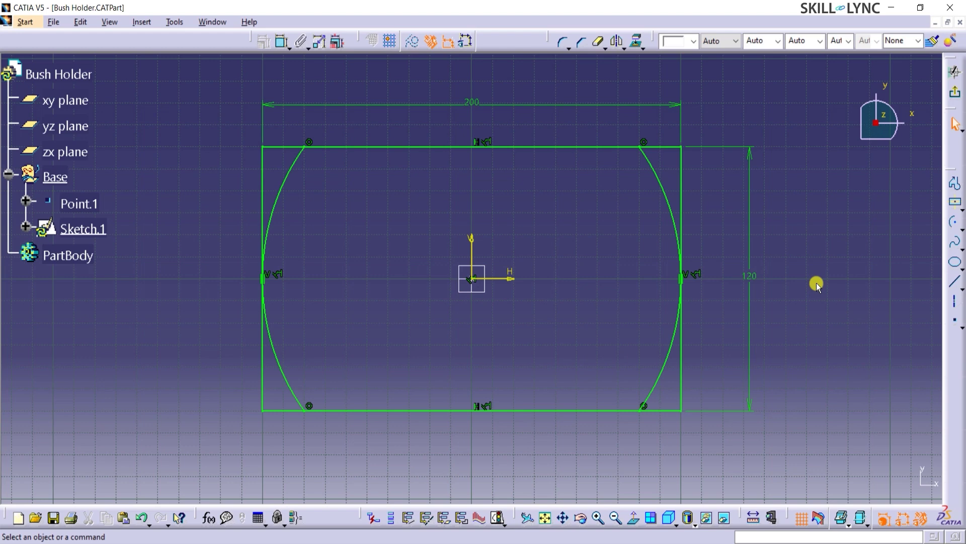
Trim the rectangle's upper edge back to the left arc so its overhang at that corner is removed.
left_click(604, 48)
left_click(613, 72)
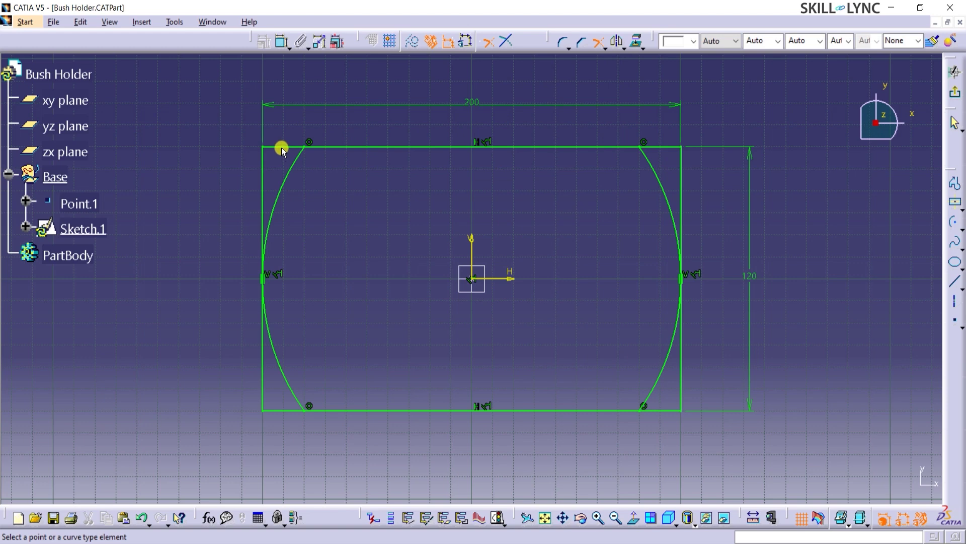
left_click(297, 162)
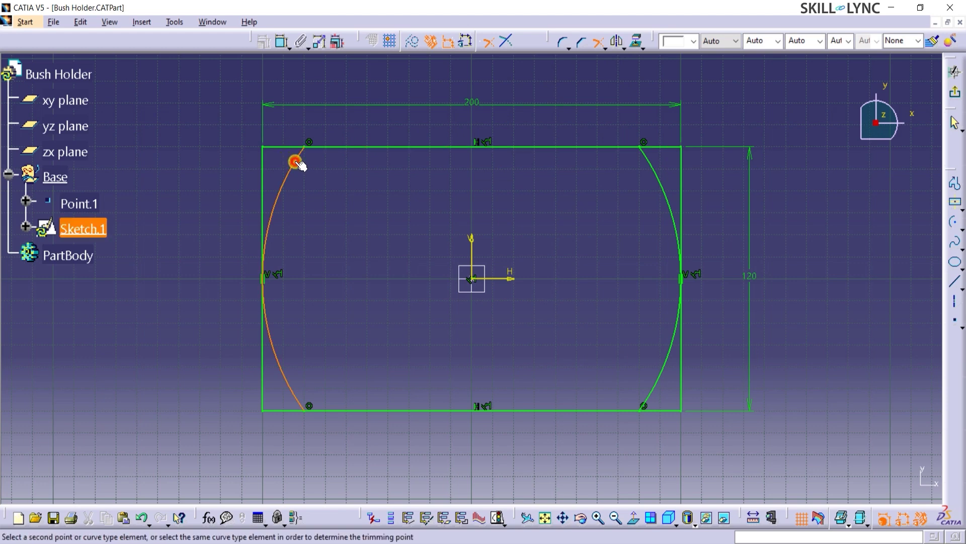
left_click(327, 147)
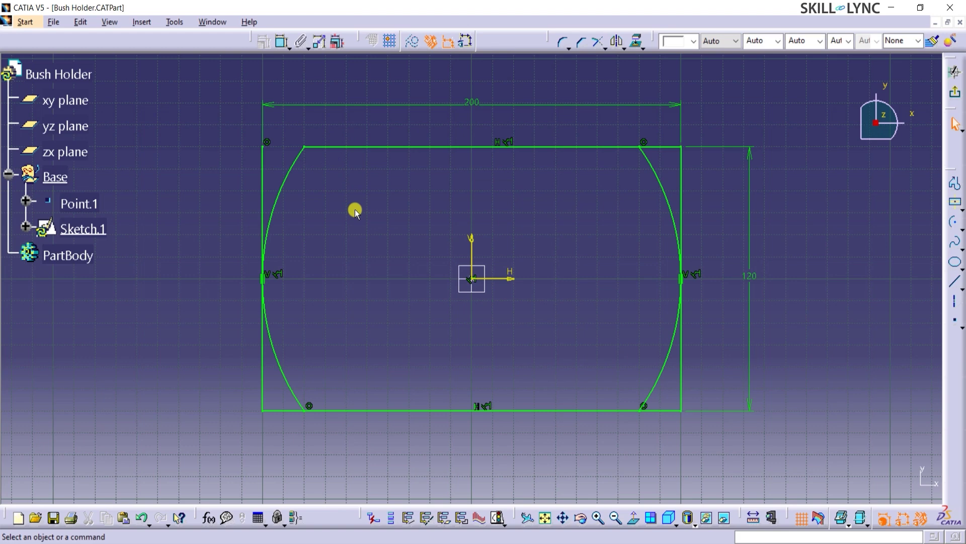
Trim the upper and lower edges back to the right arc, and the lower edge back to the left arc.
left_click(618, 42)
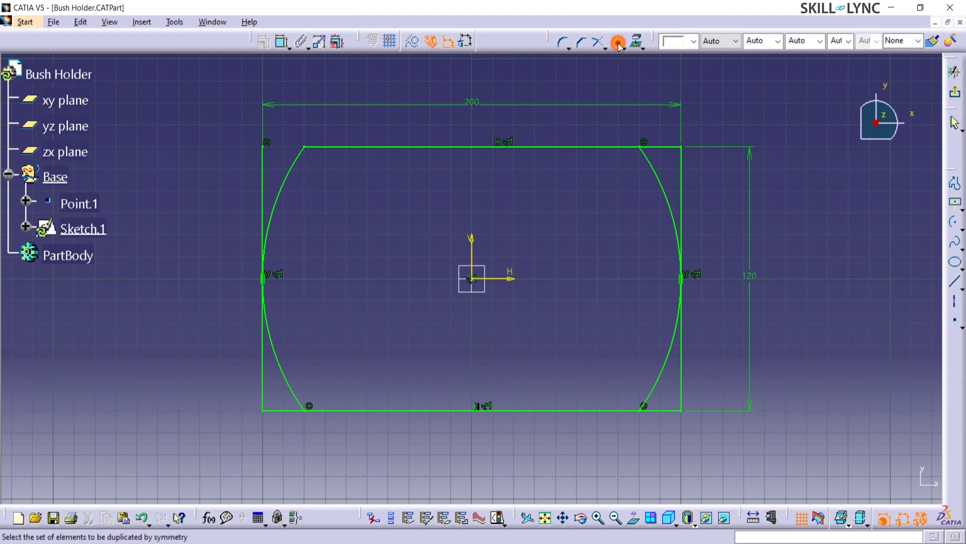
left_click(629, 146)
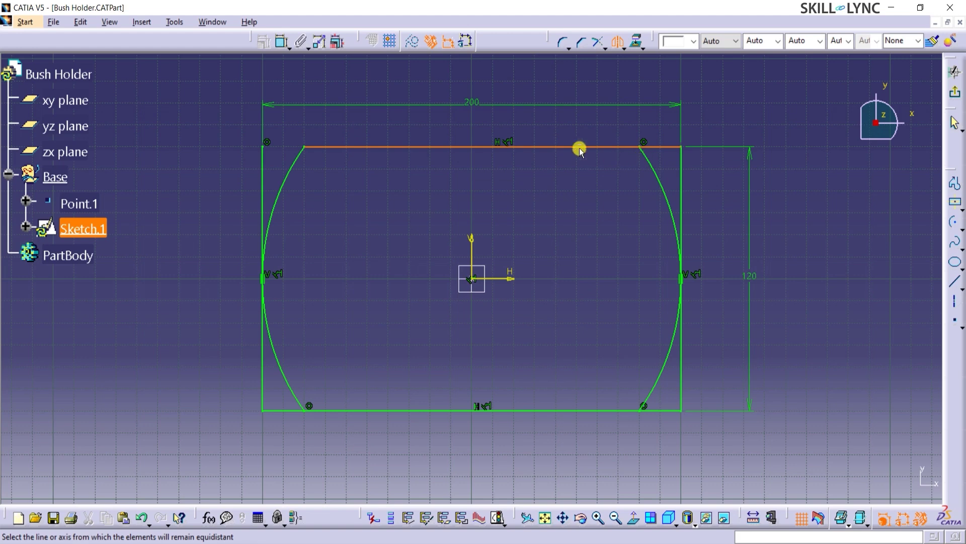
left_click(600, 43)
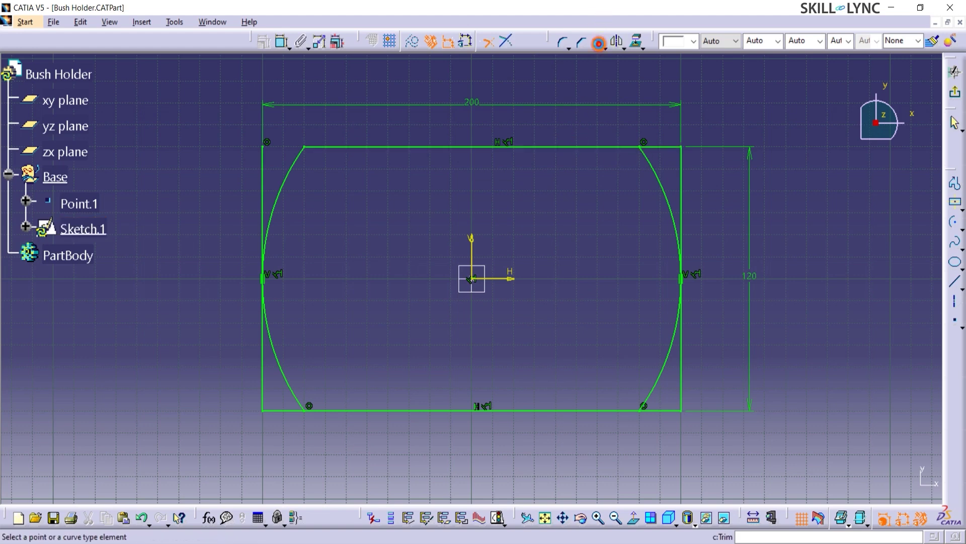
left_click(615, 146)
left_click(643, 164)
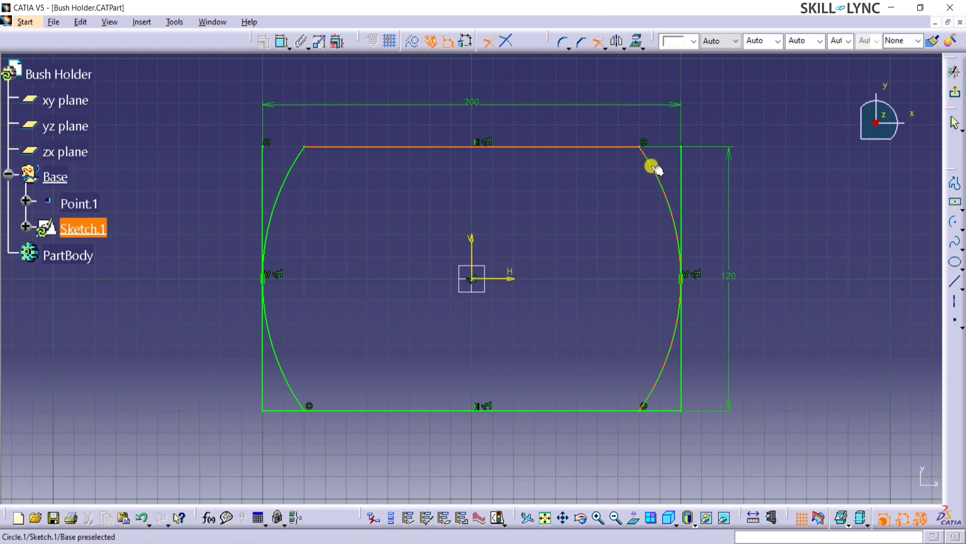
left_click(626, 410)
left_click(649, 395)
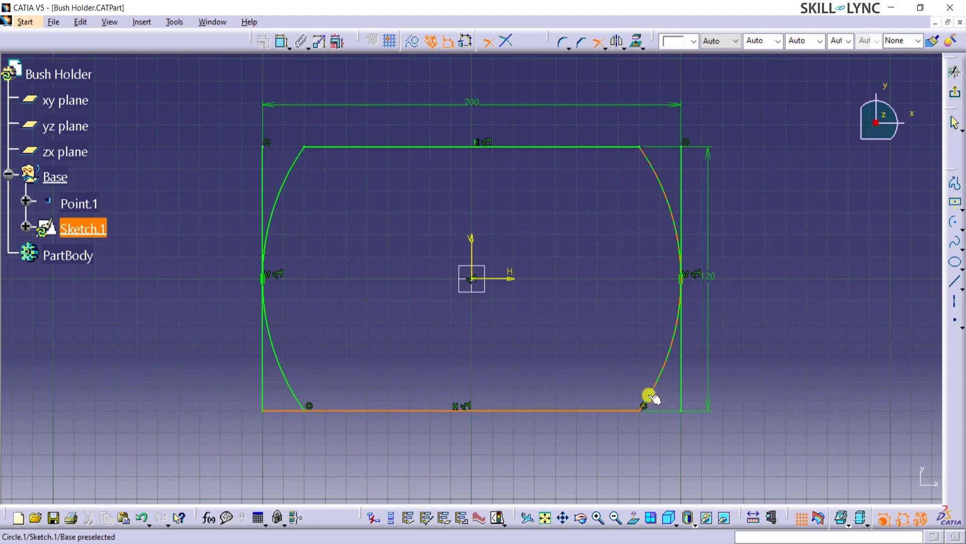
left_click(324, 412)
left_click(290, 395)
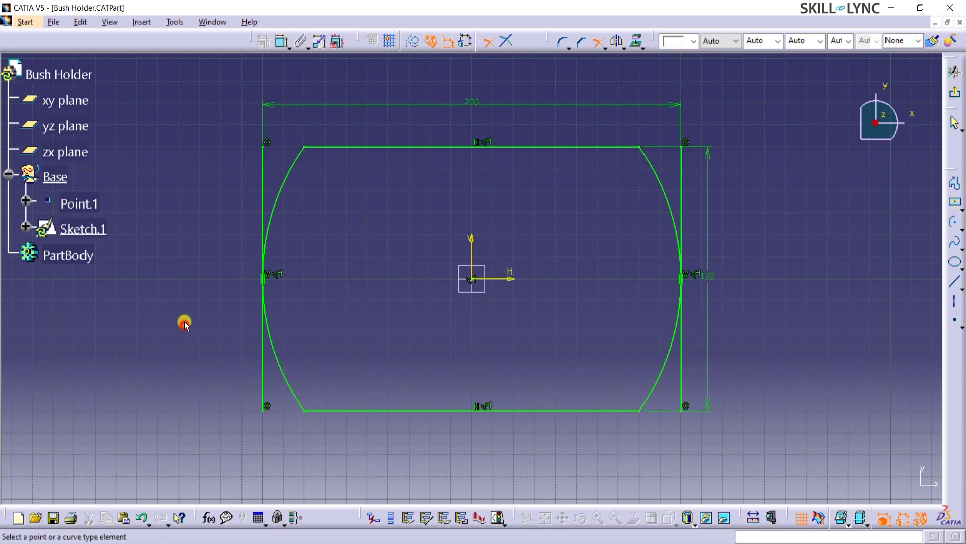
Try removing both halves of the left vertical edge with Quick Trim and undo both trims.
left_click(606, 50)
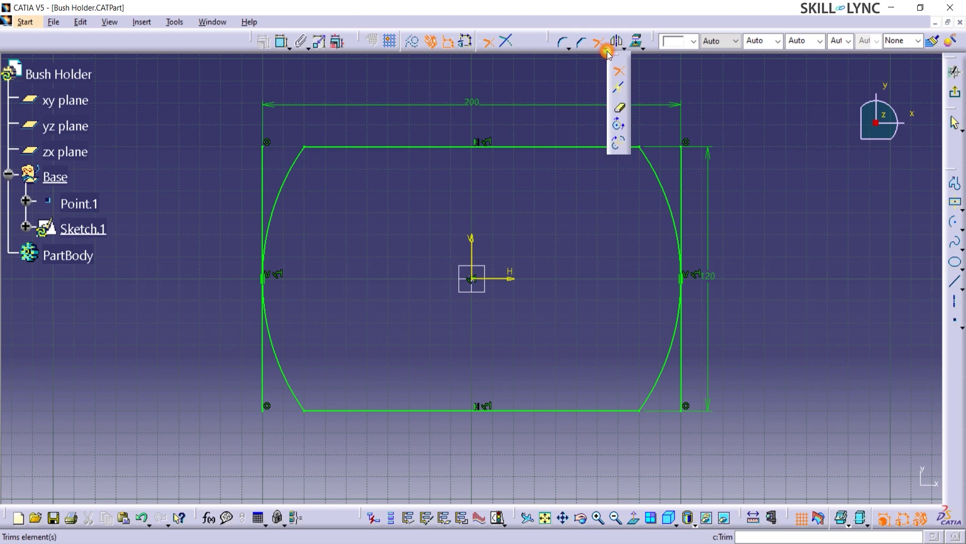
left_click(618, 108)
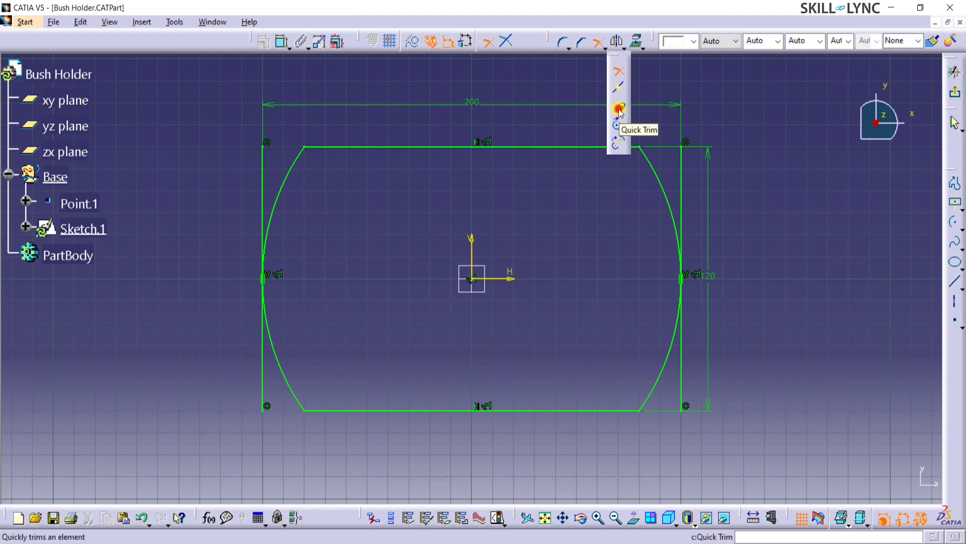
left_click(618, 108)
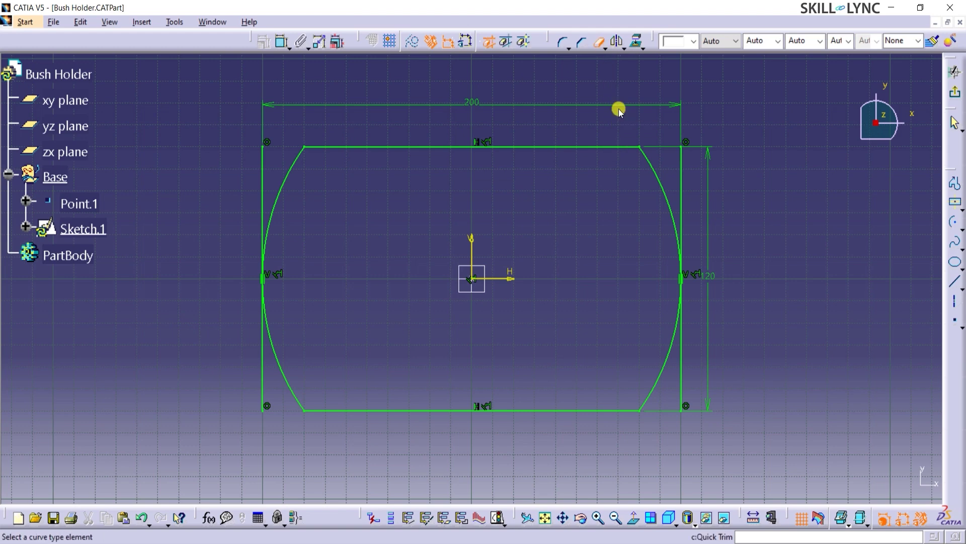
left_click(262, 171)
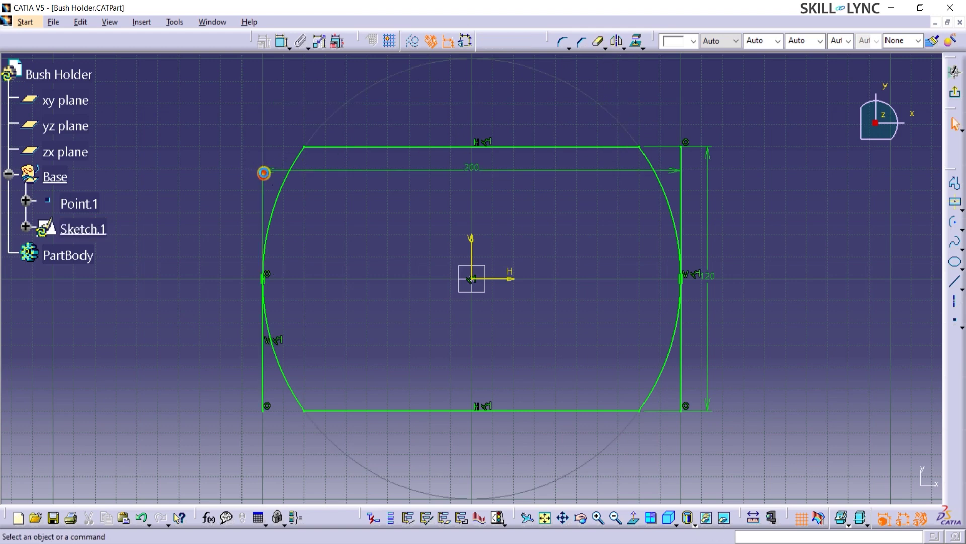
left_click(597, 42)
left_click(263, 356)
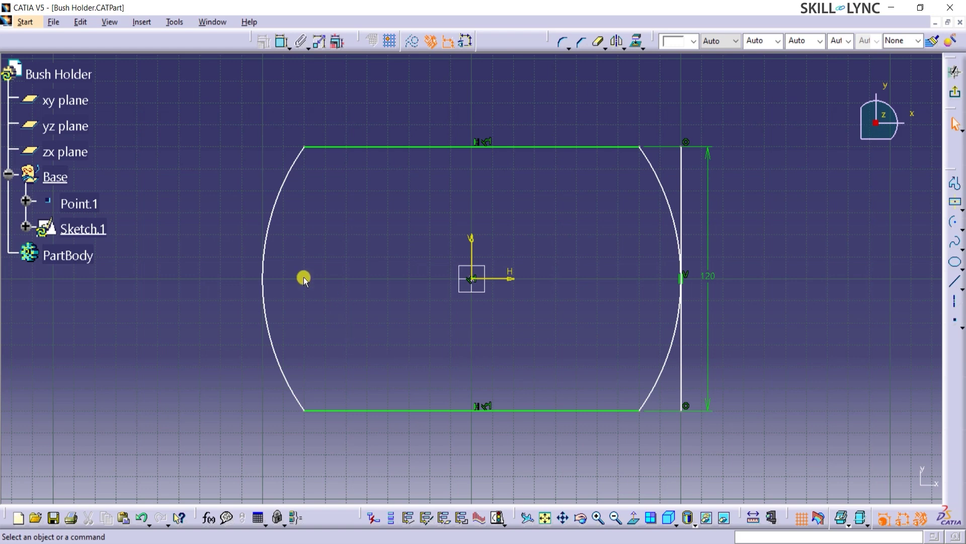
key("ctrl+z")
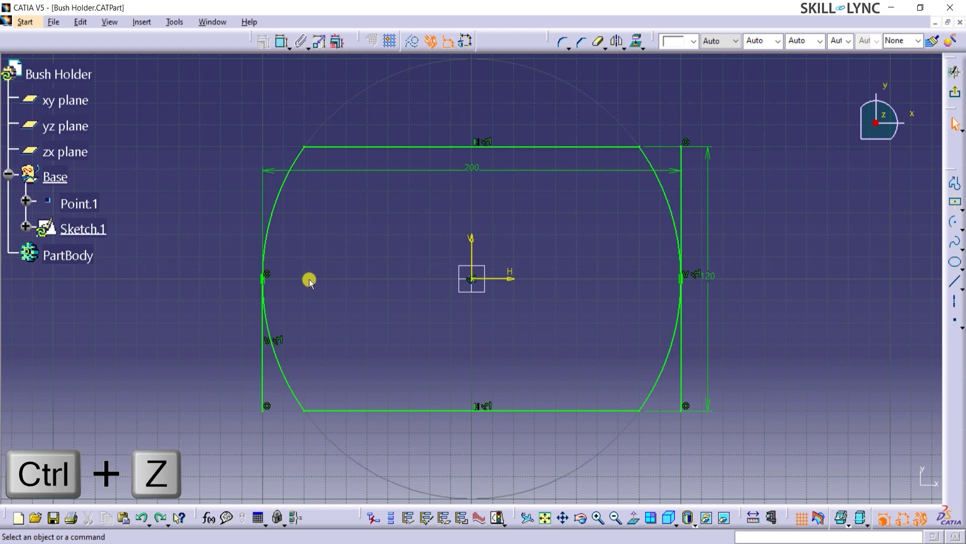
key("ctrl+z")
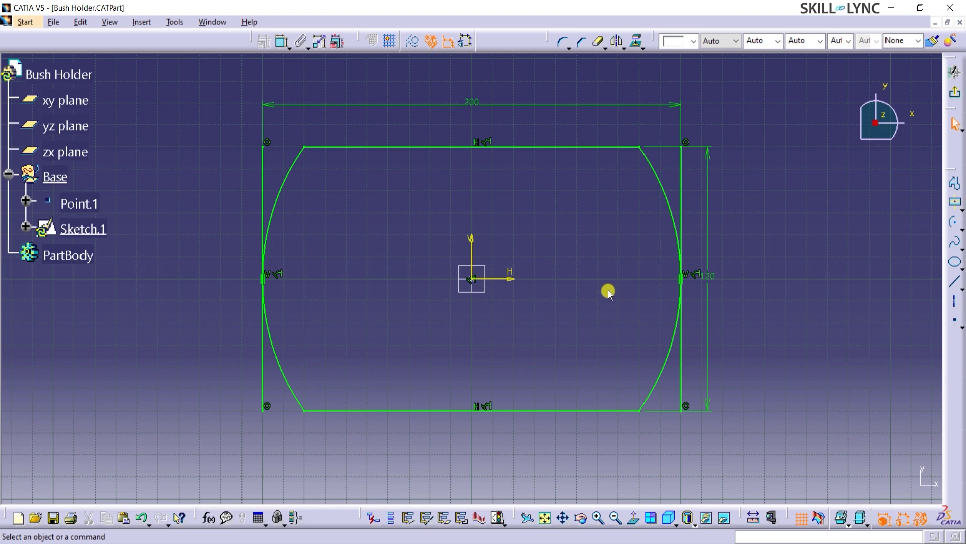
Convert the left and right vertical edges of the rectangle into construction elements.
left_click(411, 48)
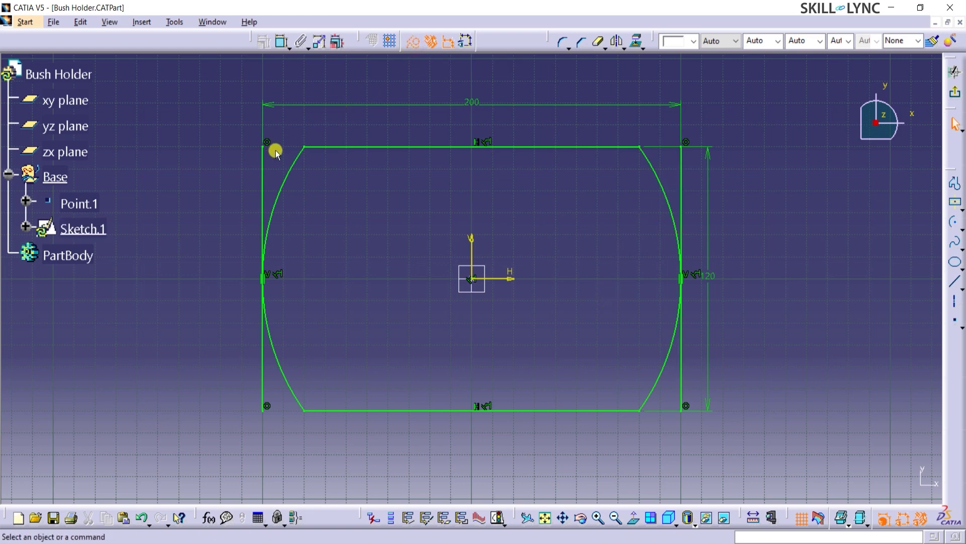
left_click(263, 174)
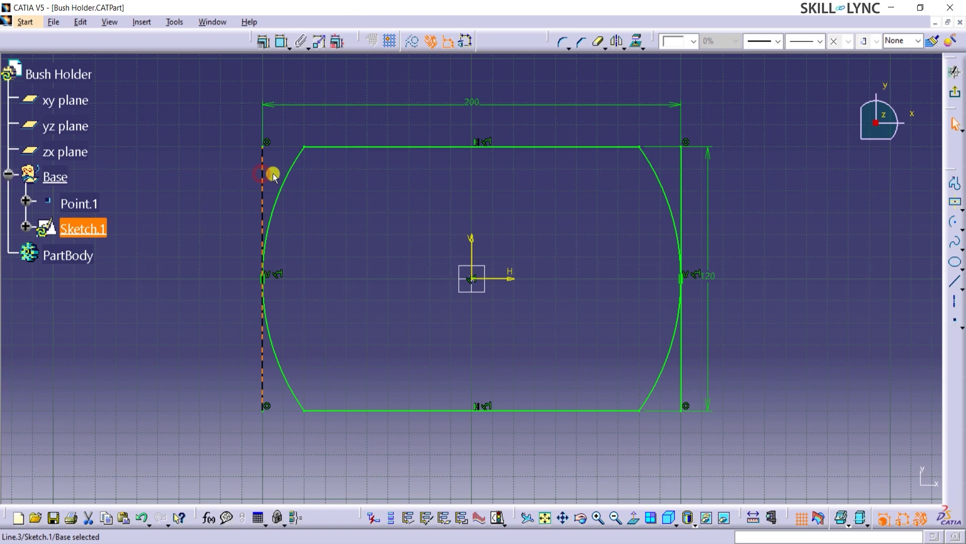
left_click(683, 206, "ctrl")
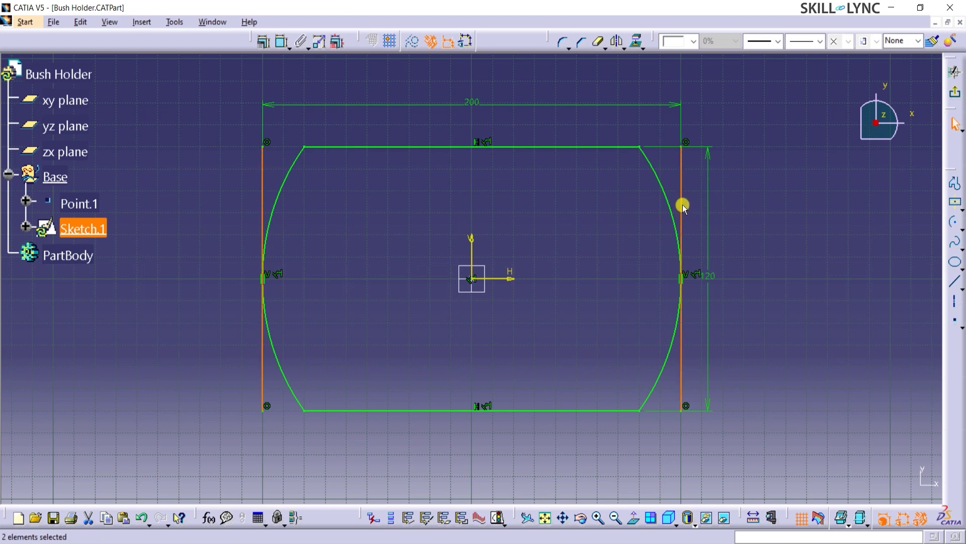
left_click(411, 41)
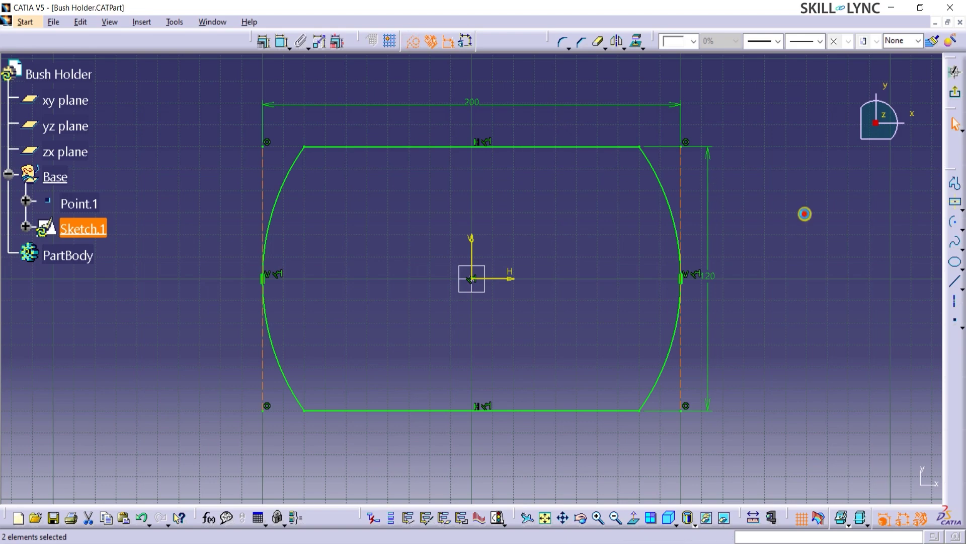
left_click(807, 215)
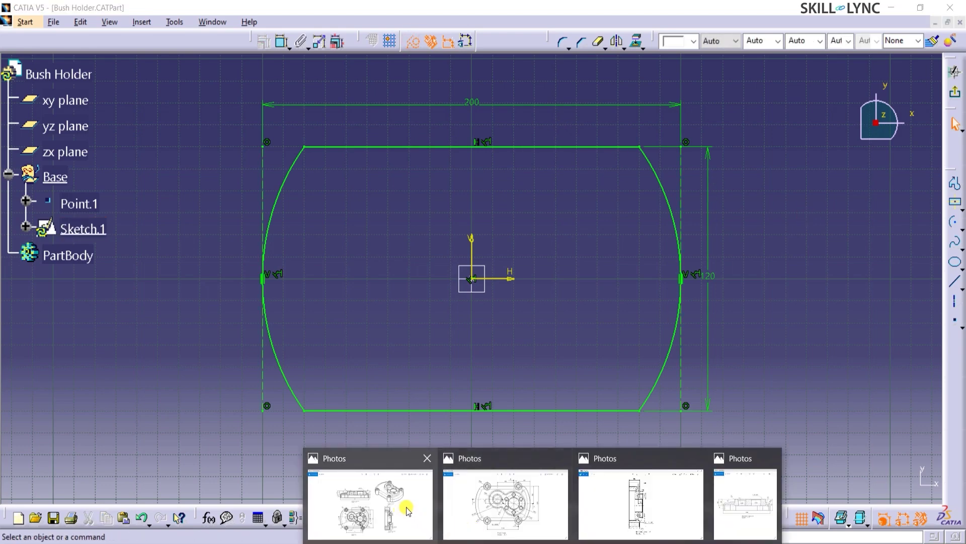
Switch to Photos to check the front view drawing draw1.PNG, and return to CATIA.
left_click(471, 505)
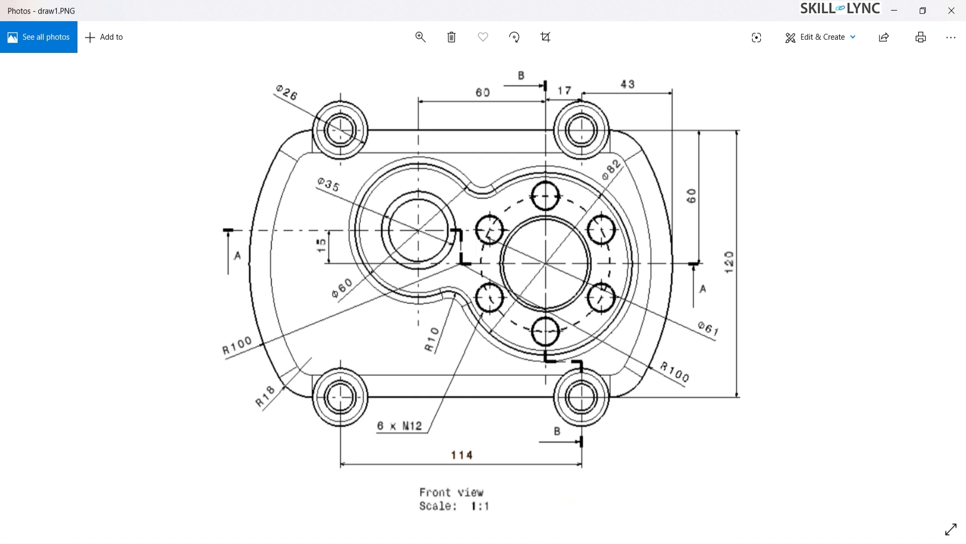
mouse_move(512, 540)
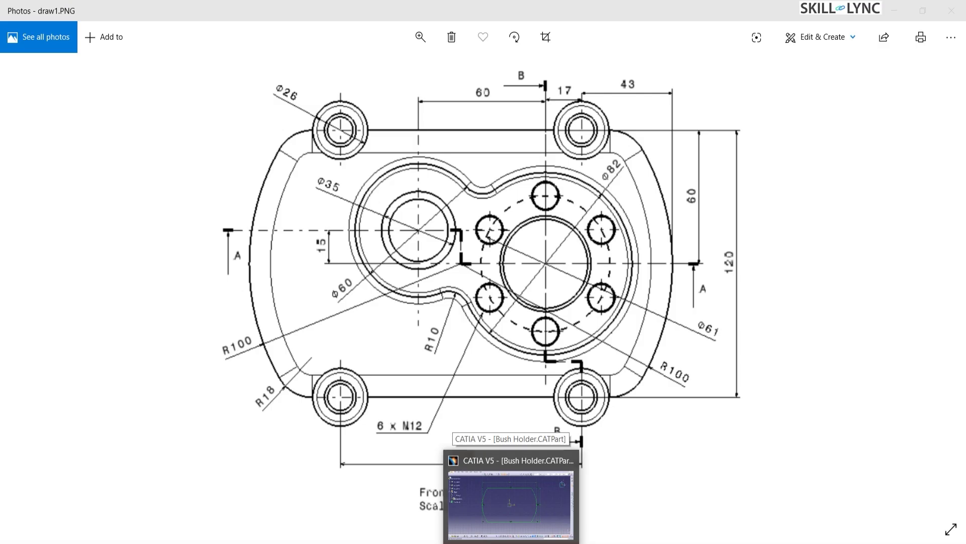
left_click(511, 498)
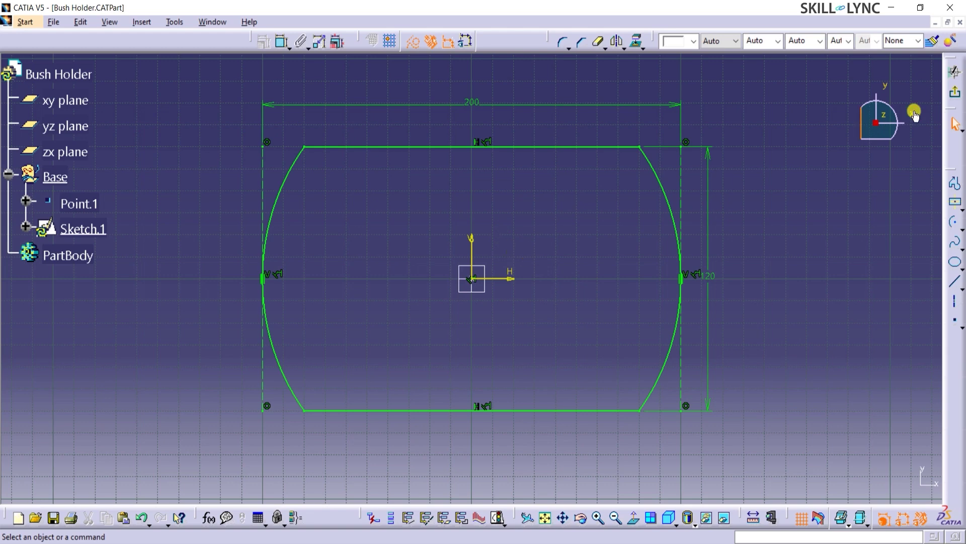
Exit the base sketch and preview a Pad of its profile with a 30 mm length in the reversed direction.
left_click(955, 93)
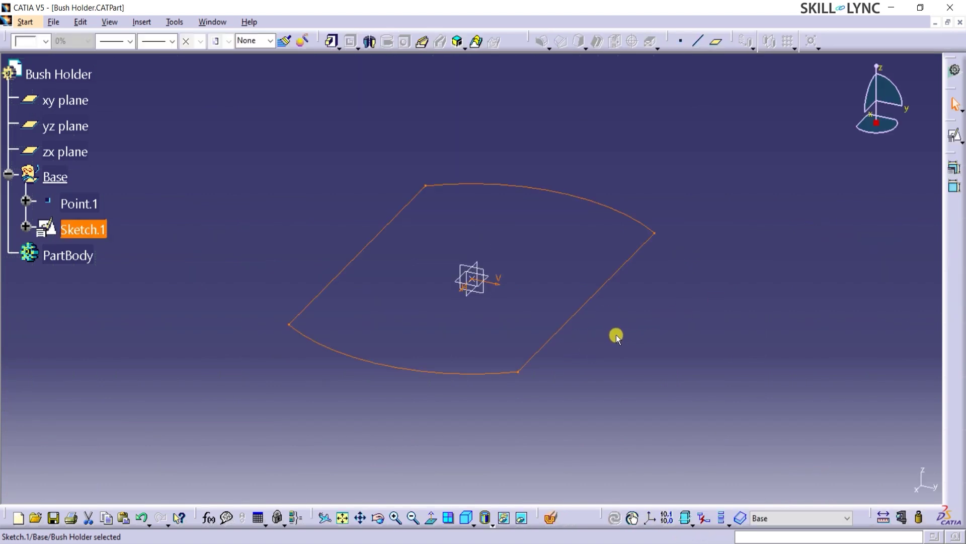
left_click(332, 42)
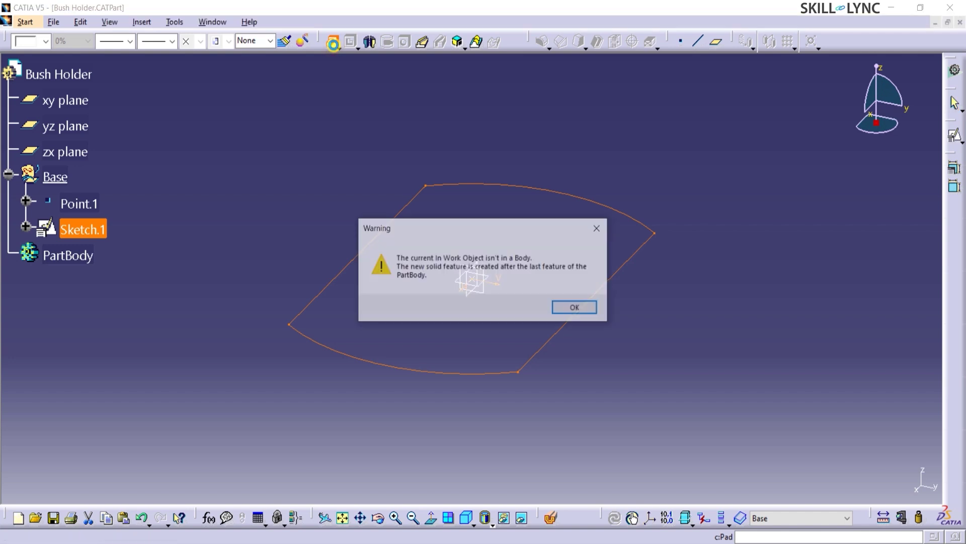
left_click(570, 304)
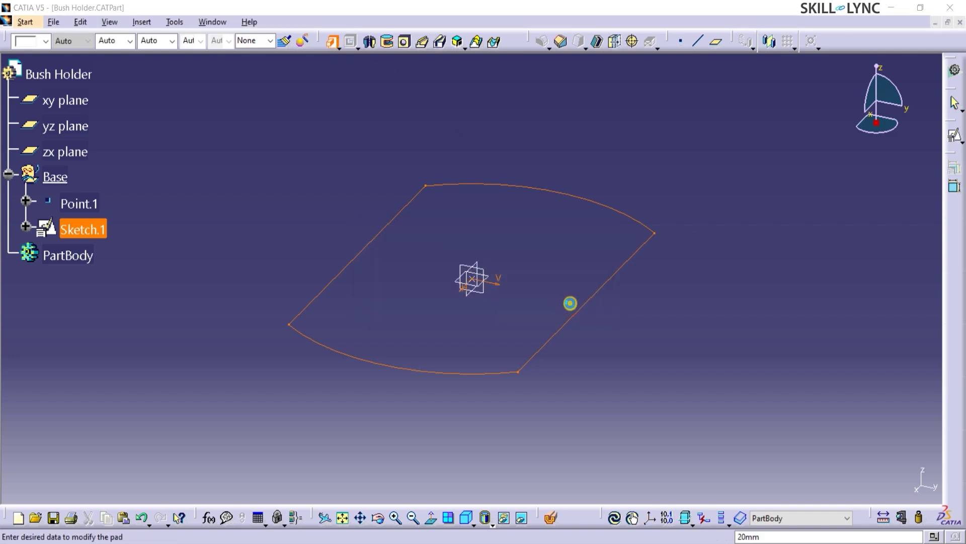
type("30")
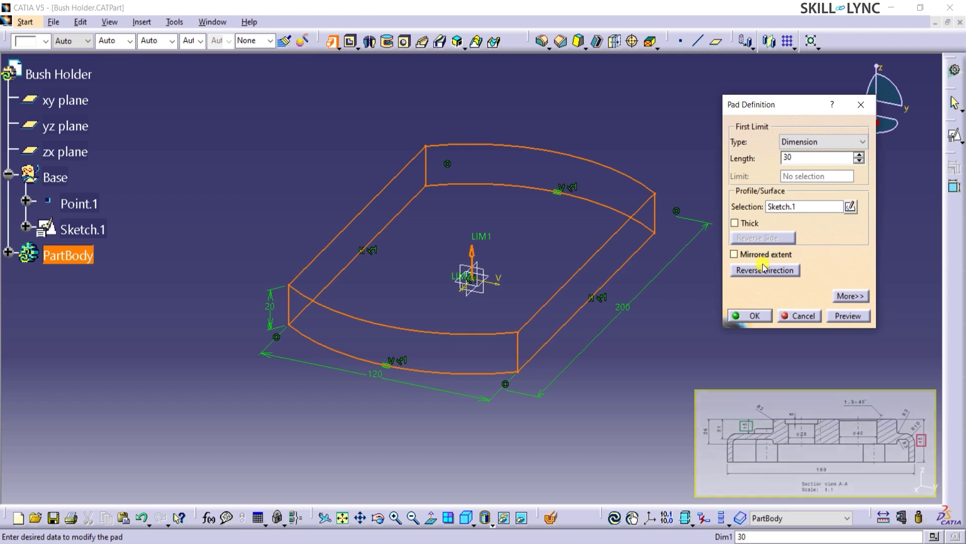
left_click(765, 272)
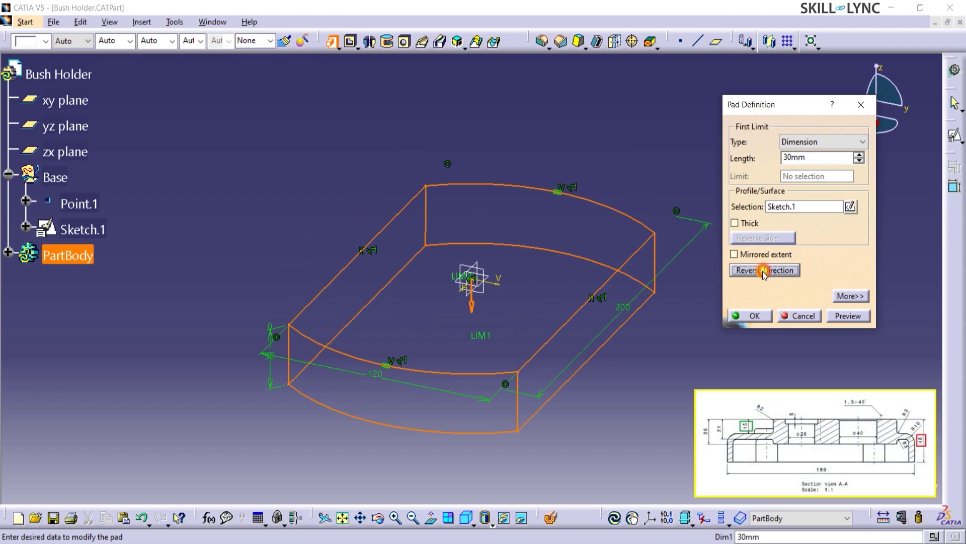
left_click(835, 316)
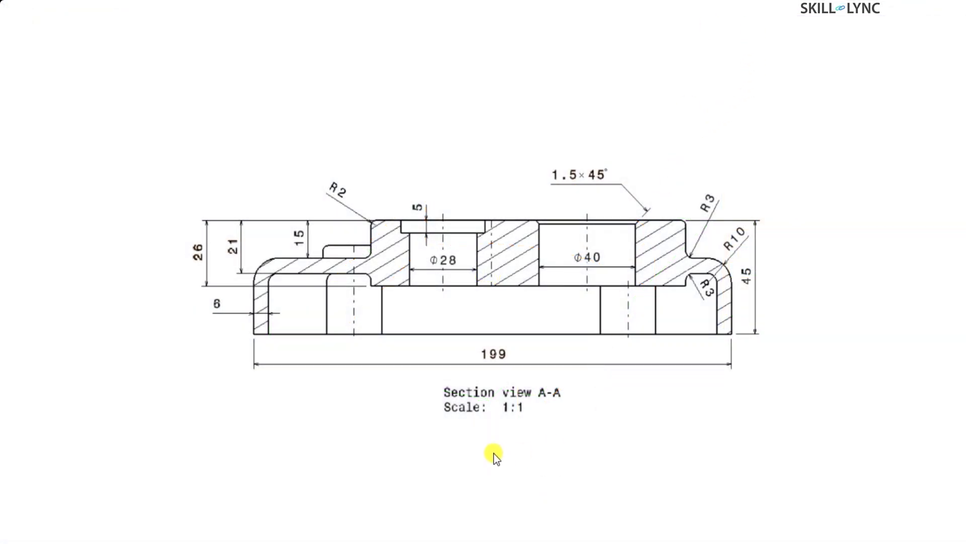
mouse_move(744, 255)
left_mouse_down()
mouse_move(755, 287)
mouse_move(727, 275)
left_mouse_up()
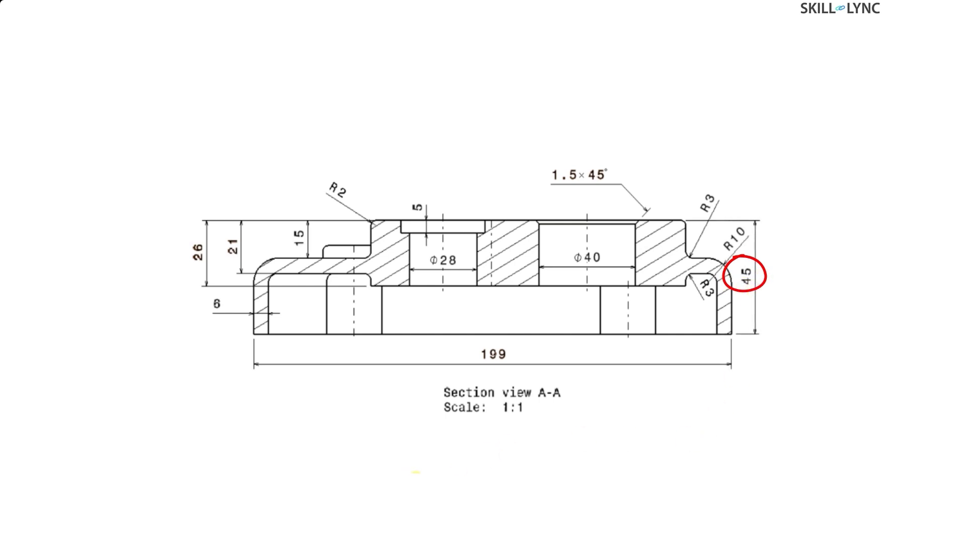
Confirm the 30 mm Pad of the base sketch profile in the reversed direction.
mouse_move(299, 218)
left_mouse_down()
mouse_move(300, 249)
mouse_move(301, 219)
left_mouse_up()
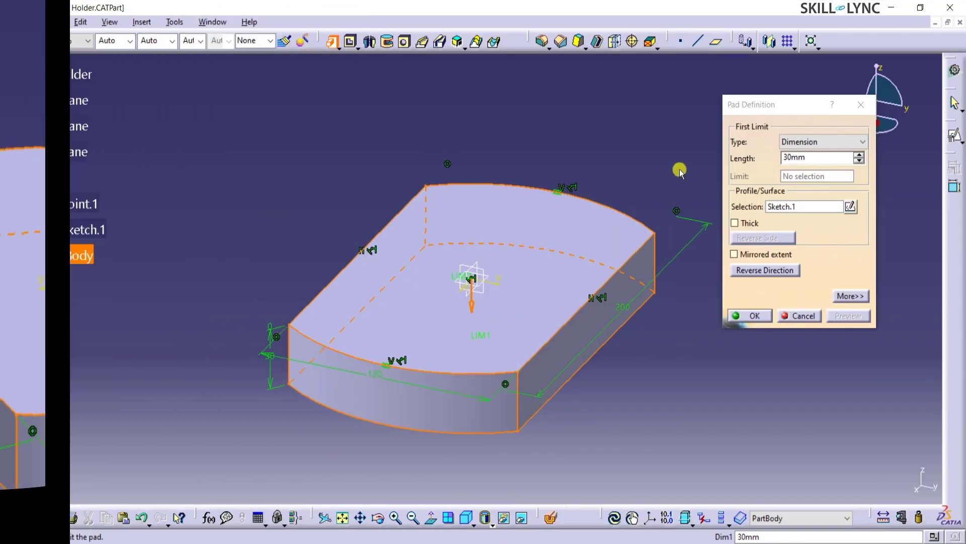
left_click(739, 316)
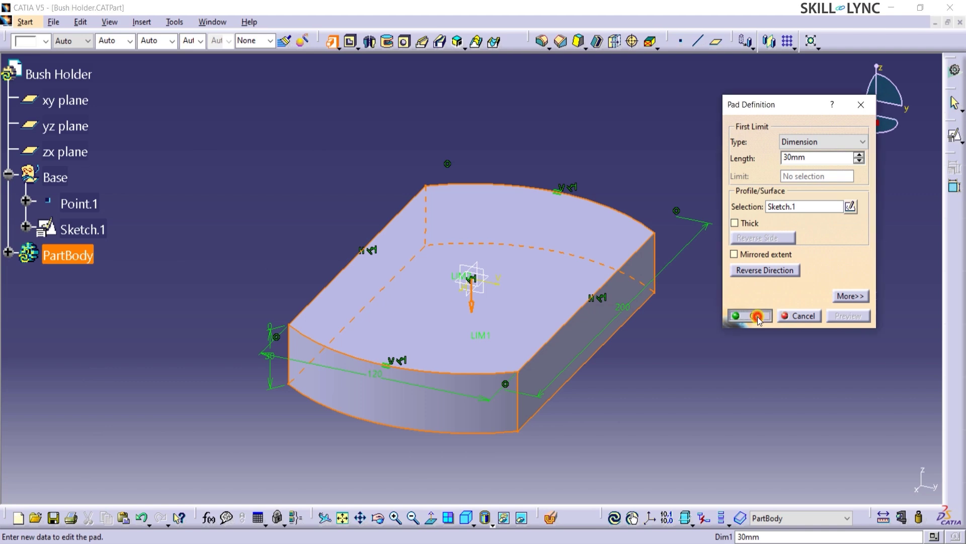
left_click(686, 346)
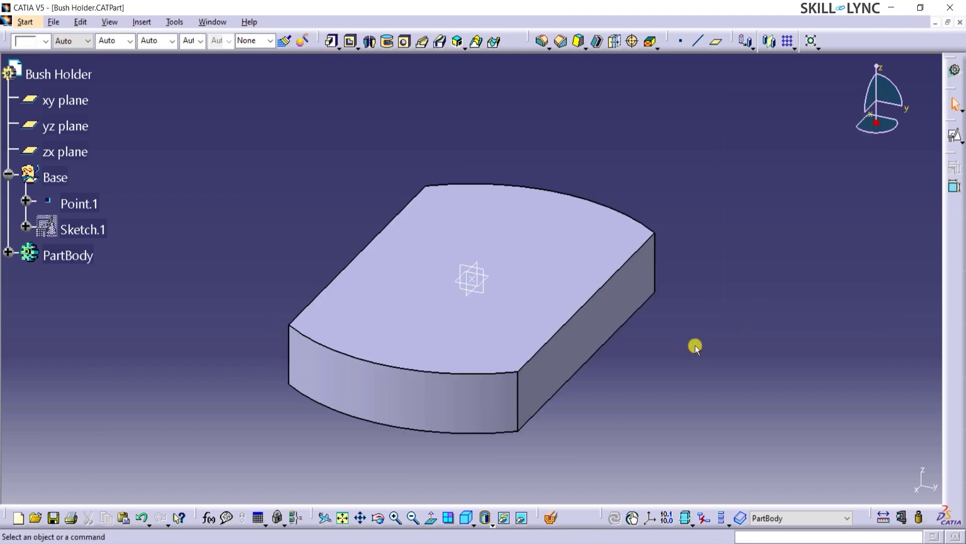
Fillet the four vertical corner edges of the pad with an 18 mm radius.
left_click(518, 400)
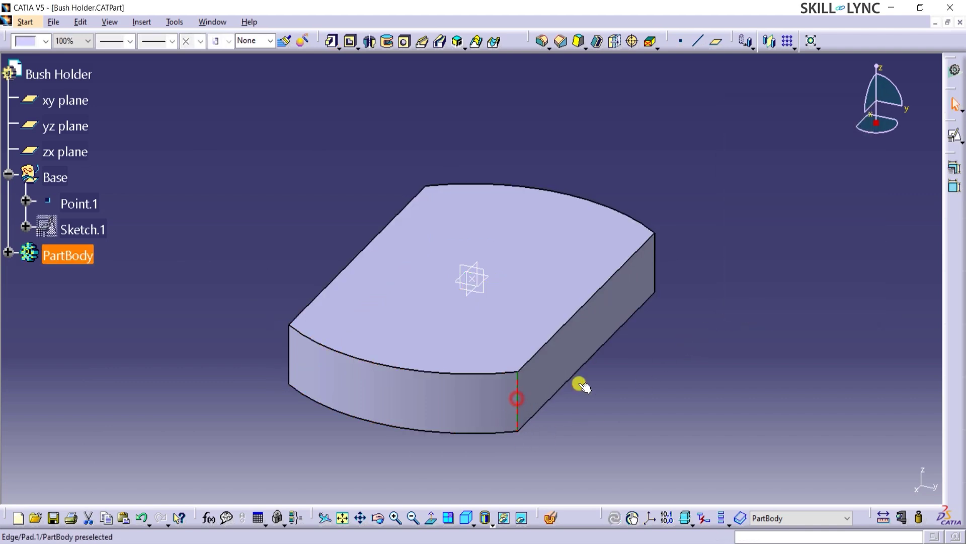
left_click(655, 263, "ctrl")
middle_click_drag(324, 199, 413, 212)
left_click(320, 151, "ctrl")
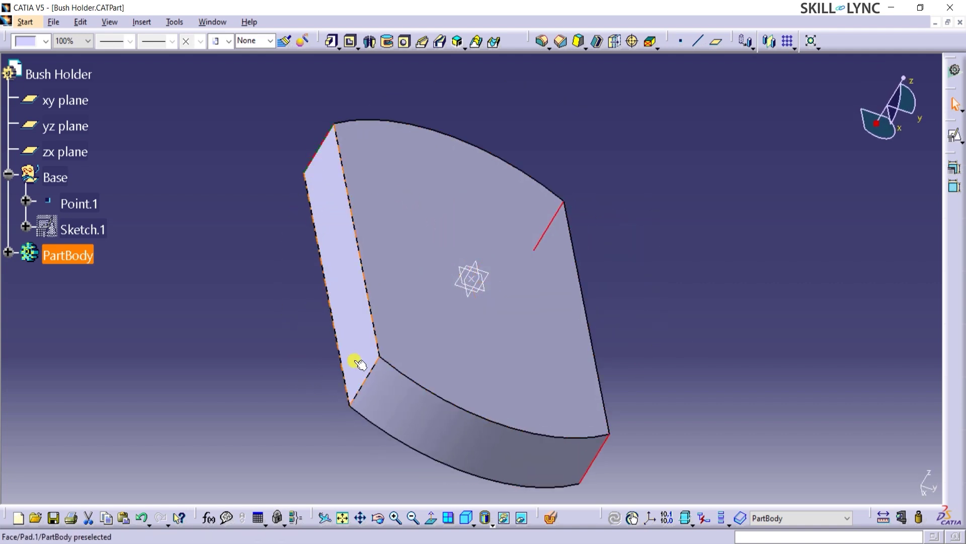
left_click(367, 383, "ctrl")
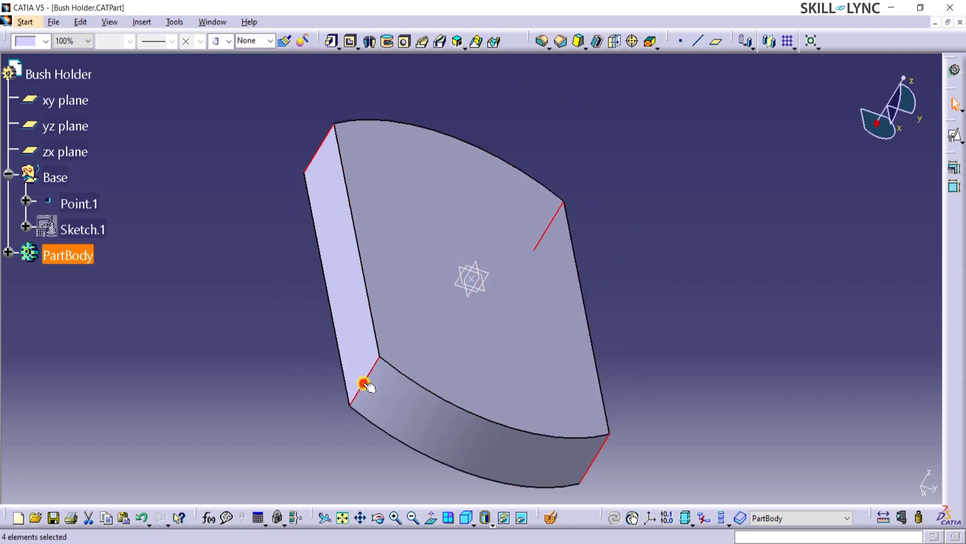
left_click(543, 41)
type("18")
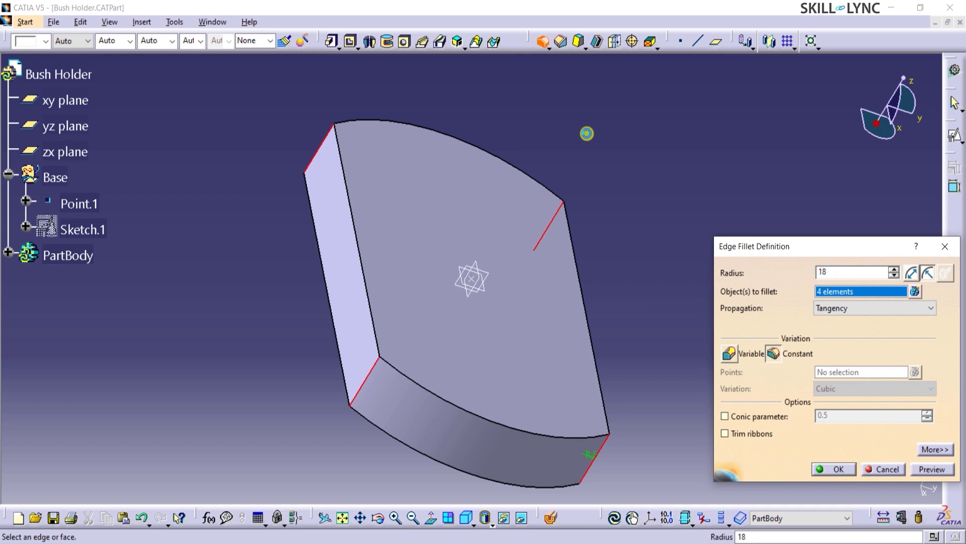
key("Return")
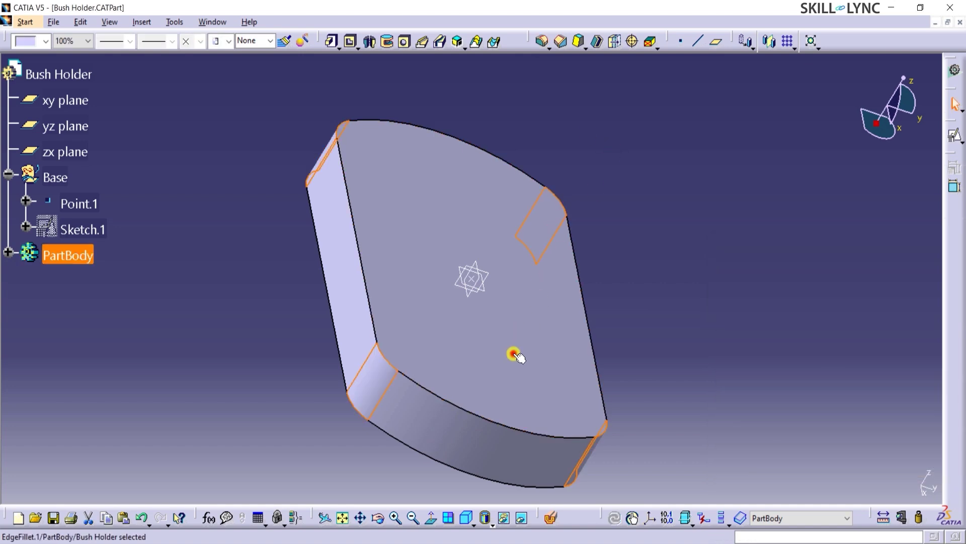
Fillet all edges around the pad's upper face with a 10 mm radius.
left_click(515, 356)
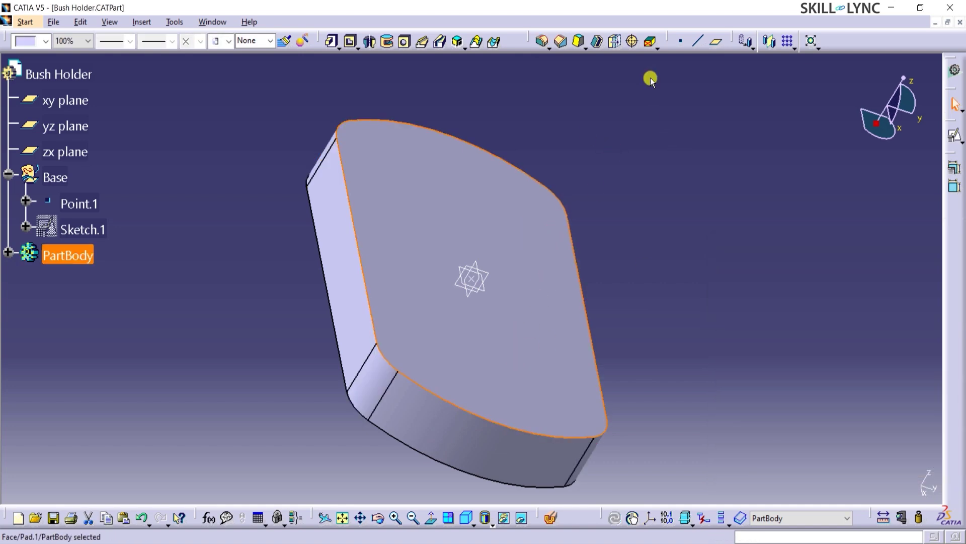
left_click(541, 43)
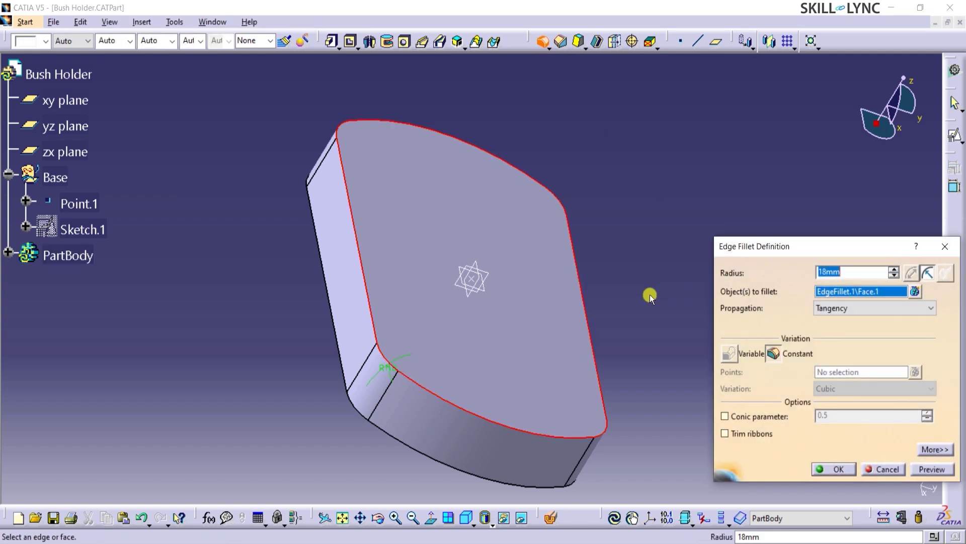
middle_click_drag(650, 294, 494, 218)
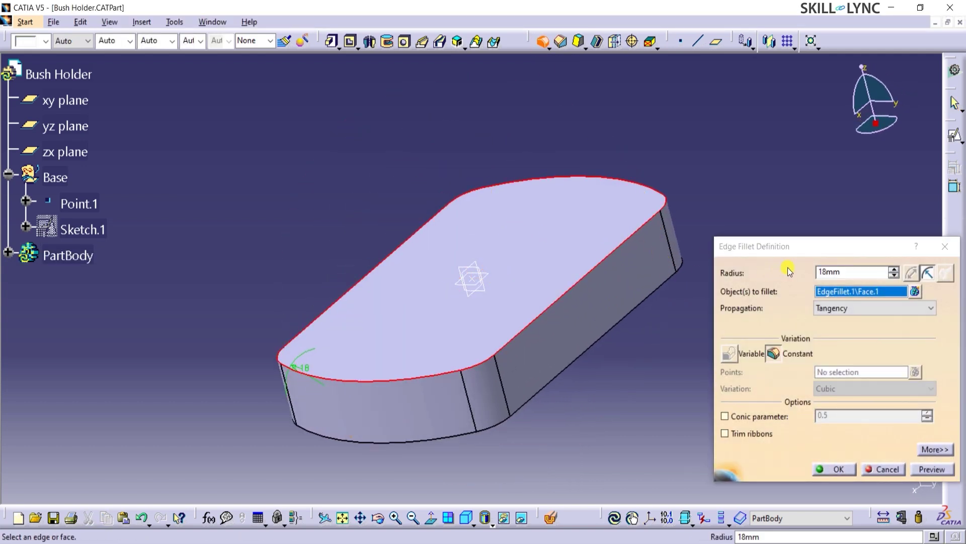
left_click(749, 273)
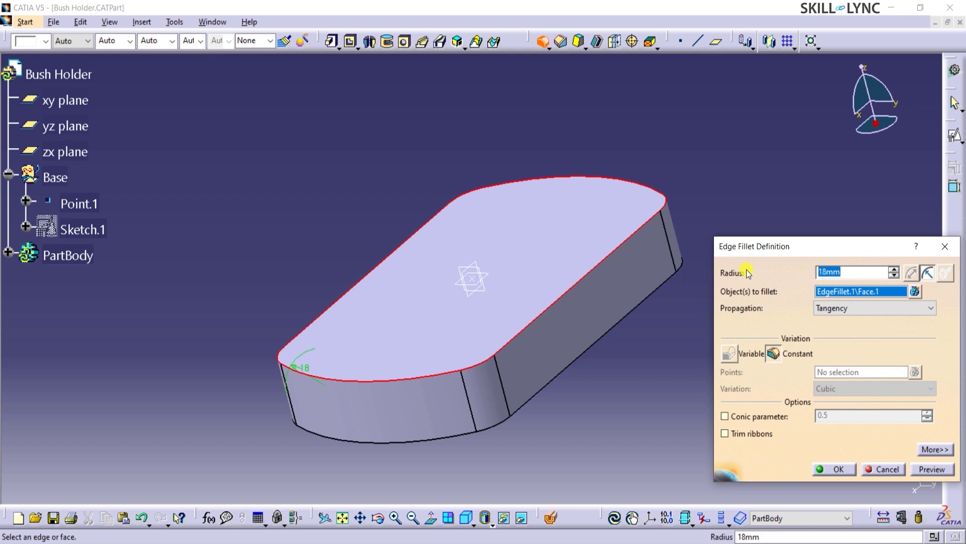
type("10")
key("Return")
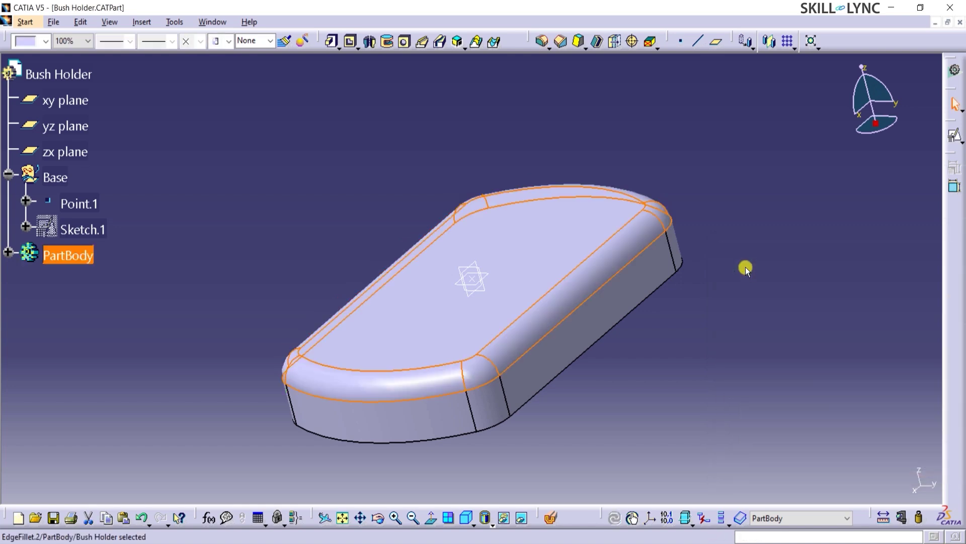
left_click(745, 267)
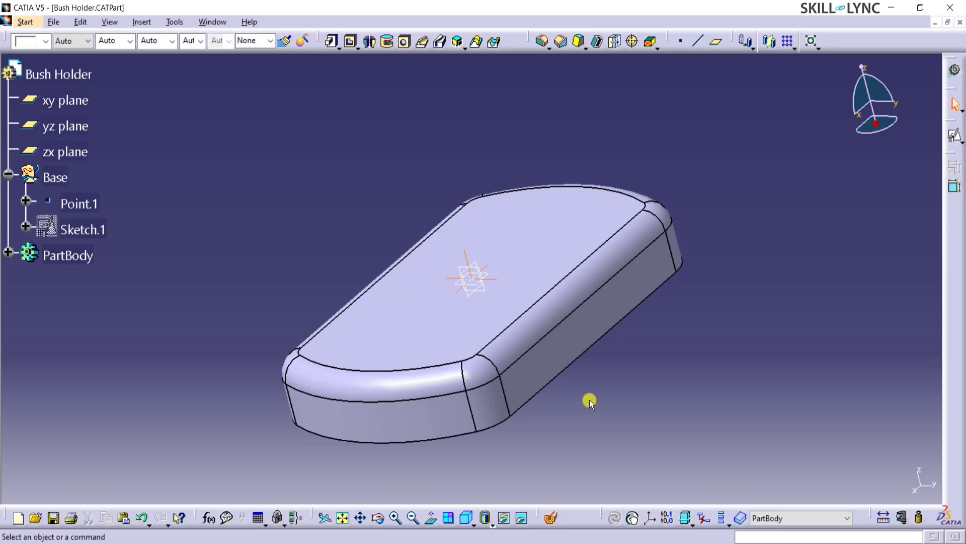
Shell the filleted pad with a 6 mm inside thickness, removing its underside face.
mouse_move(589, 399)
middle_mouse_down()
mouse_move(523, 306)
mouse_move(550, 421)
mouse_move(529, 362)
mouse_move(538, 341)
middle_mouse_up()
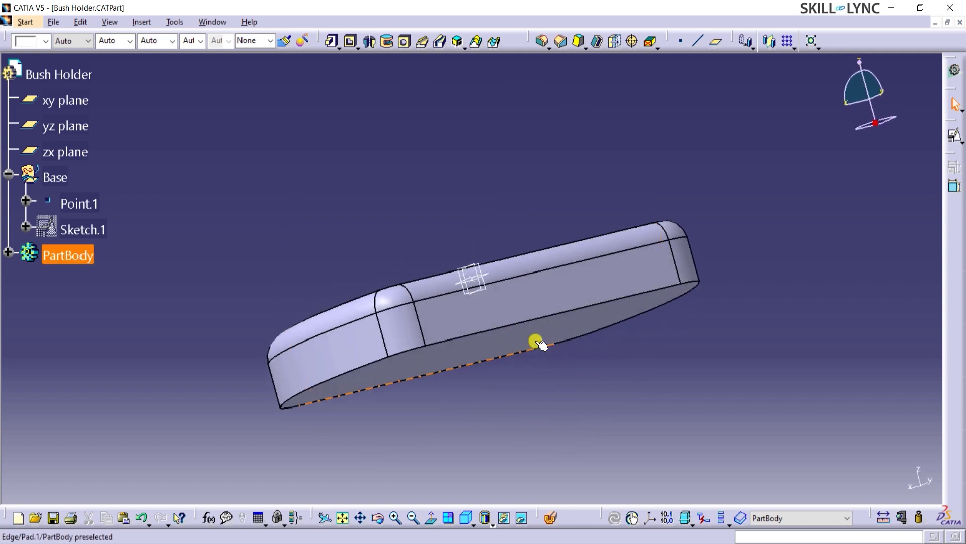
left_click(596, 43)
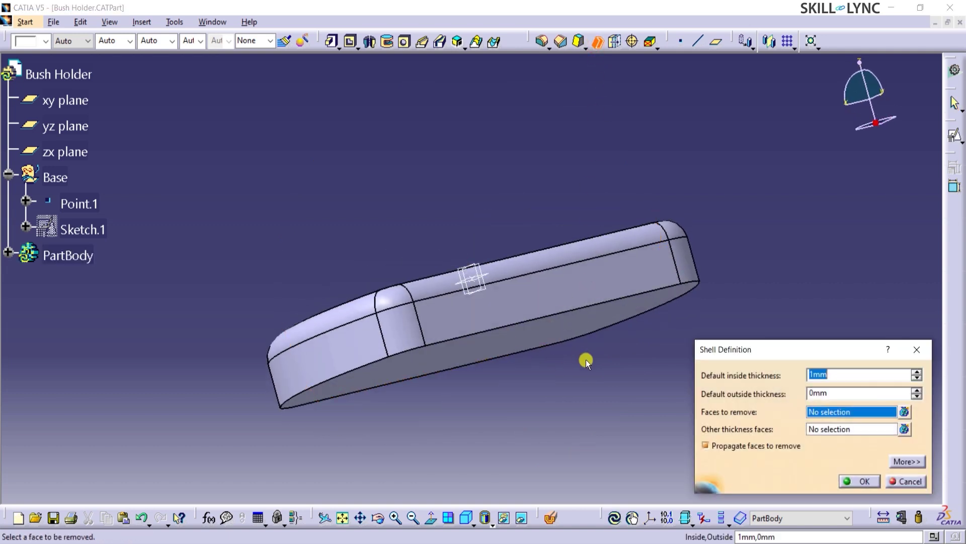
type("6")
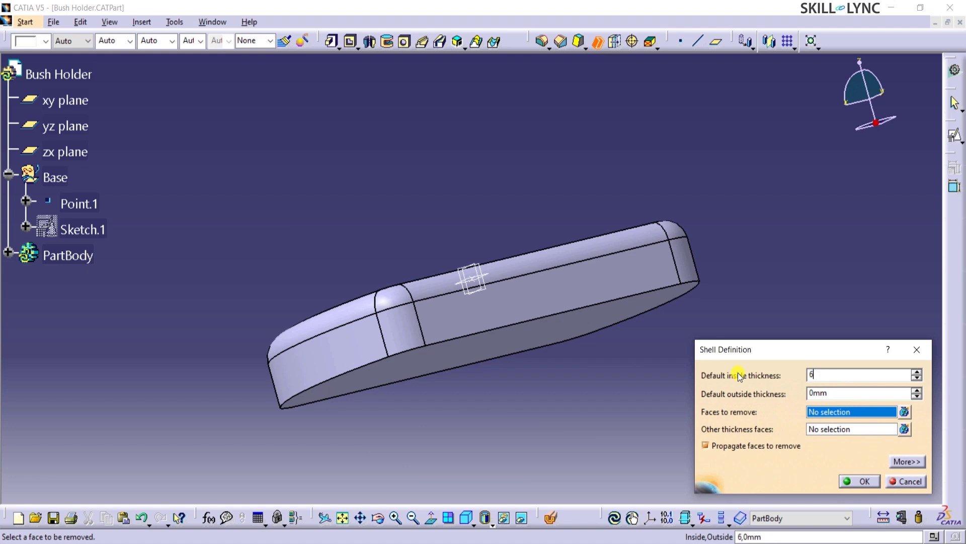
left_click(550, 329)
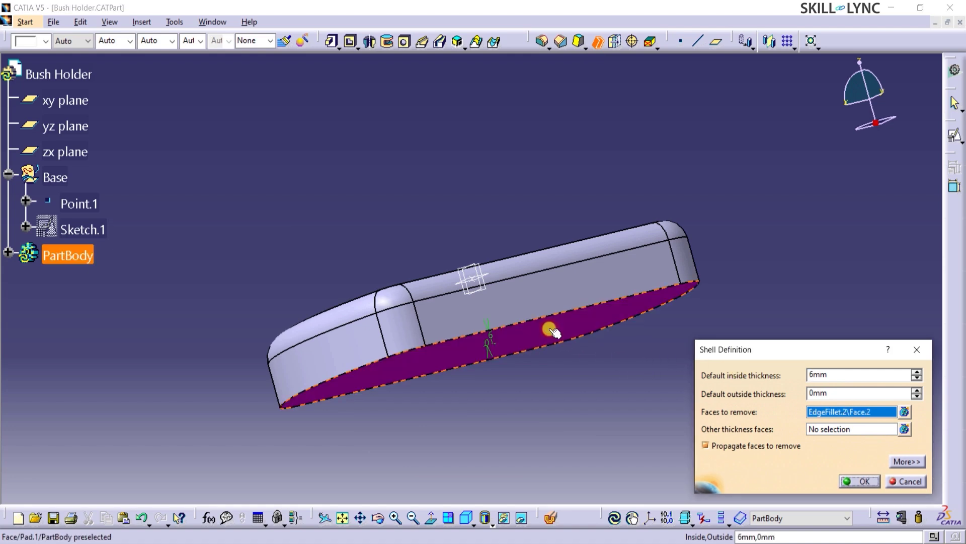
middle_click_drag(511, 382, 473, 344)
left_click(869, 482)
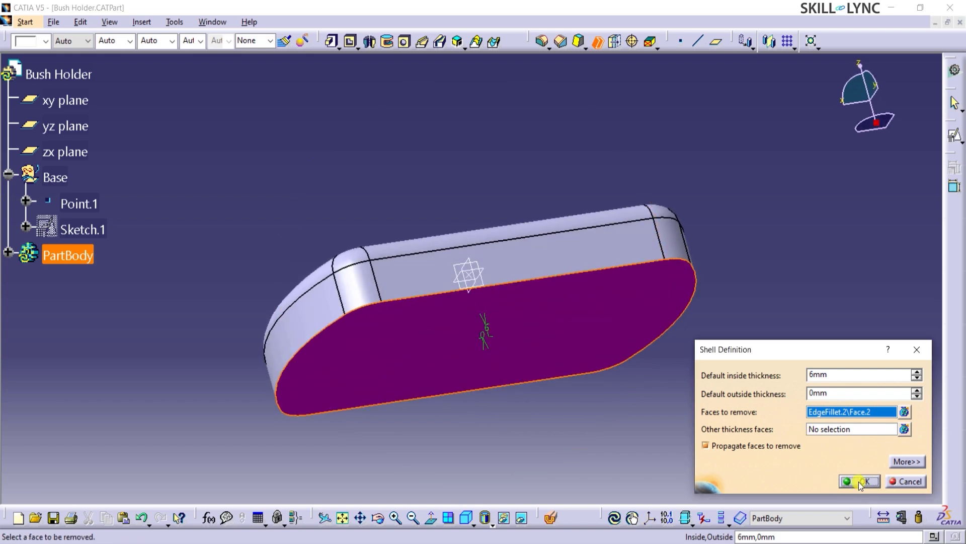
left_click(860, 482)
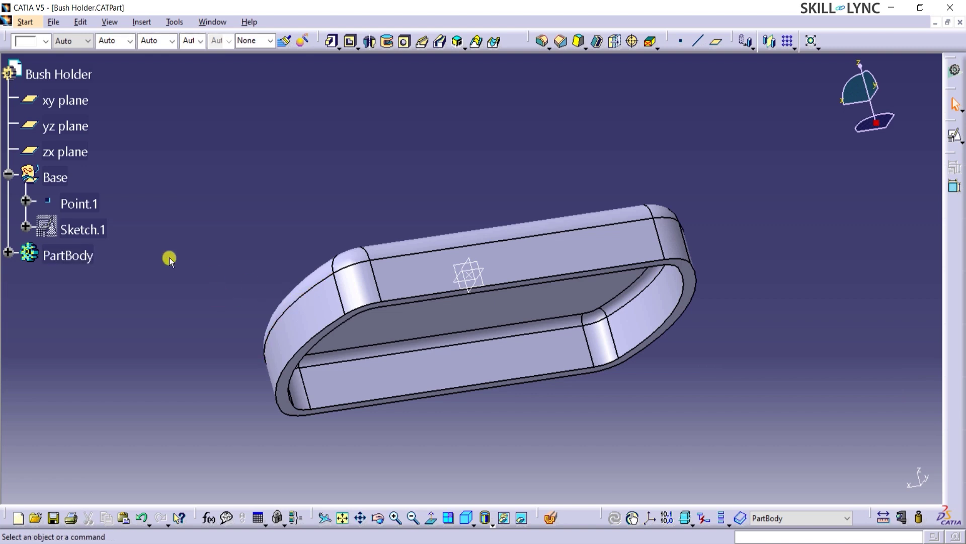
Rename the PartBody as BASE.
right_click(74, 261)
left_click(99, 312)
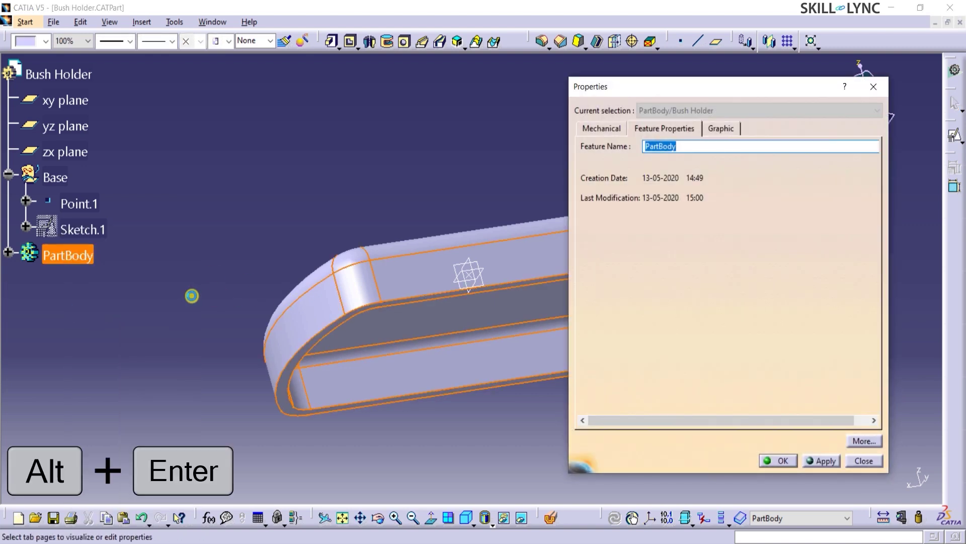
type("BASE")
key("Return")
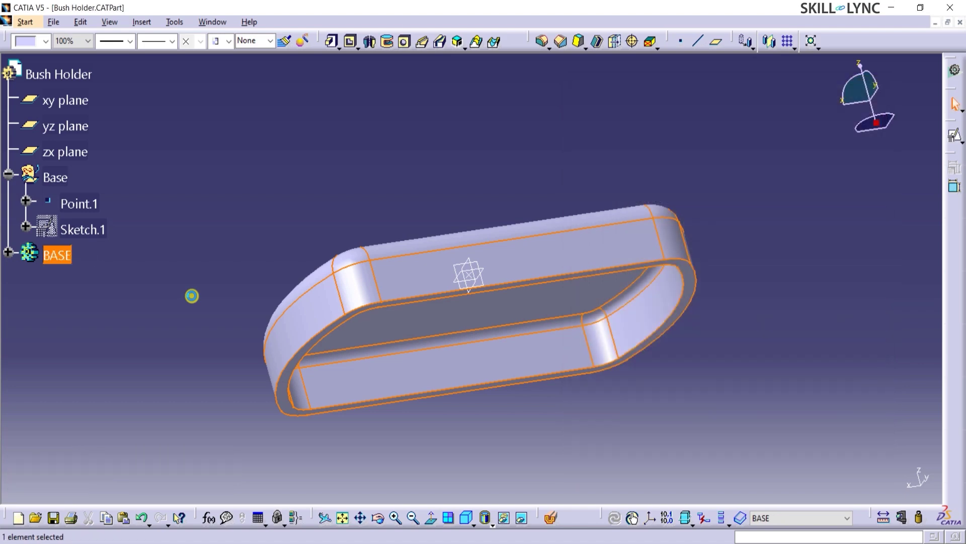
left_click(192, 296)
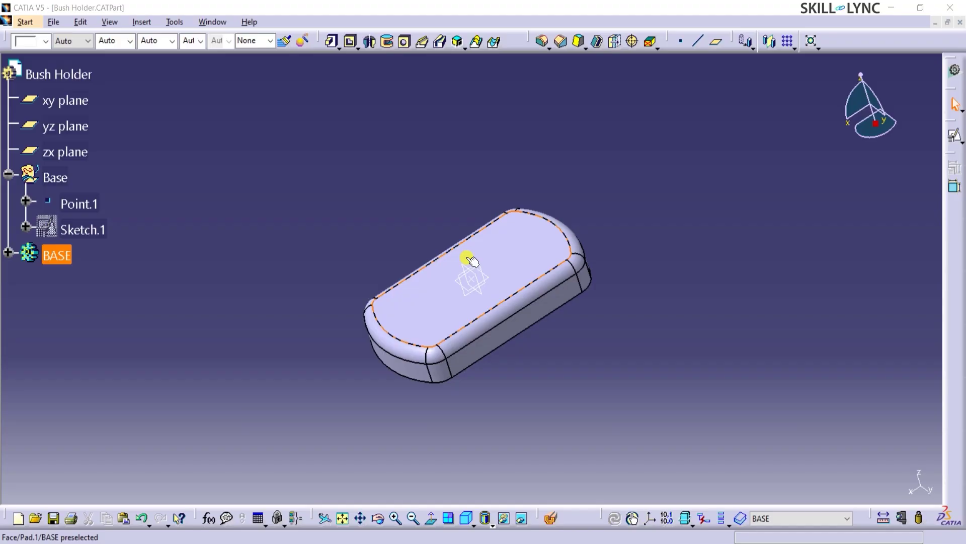
Insert a geometrical set named Bush 1 under the Bush Holder part.
left_click(319, 231)
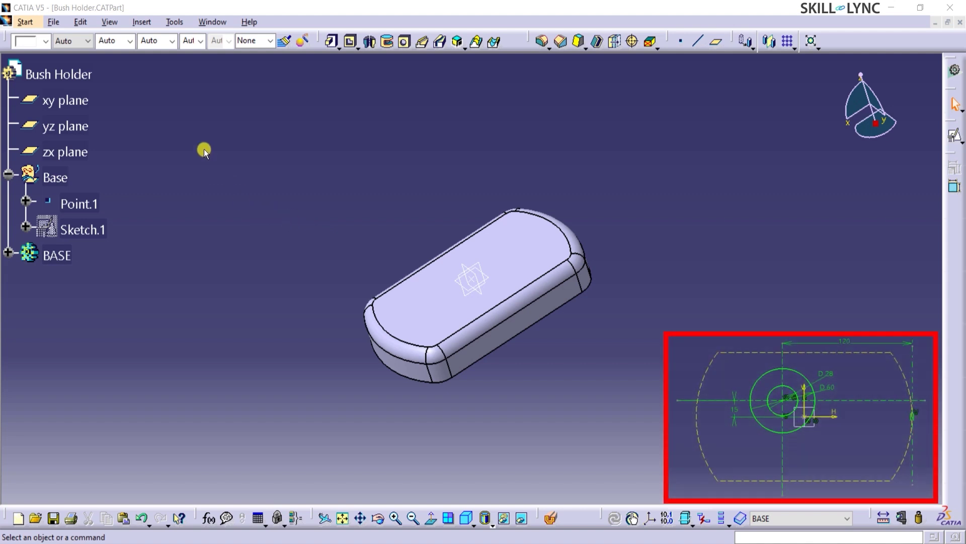
left_click(141, 22)
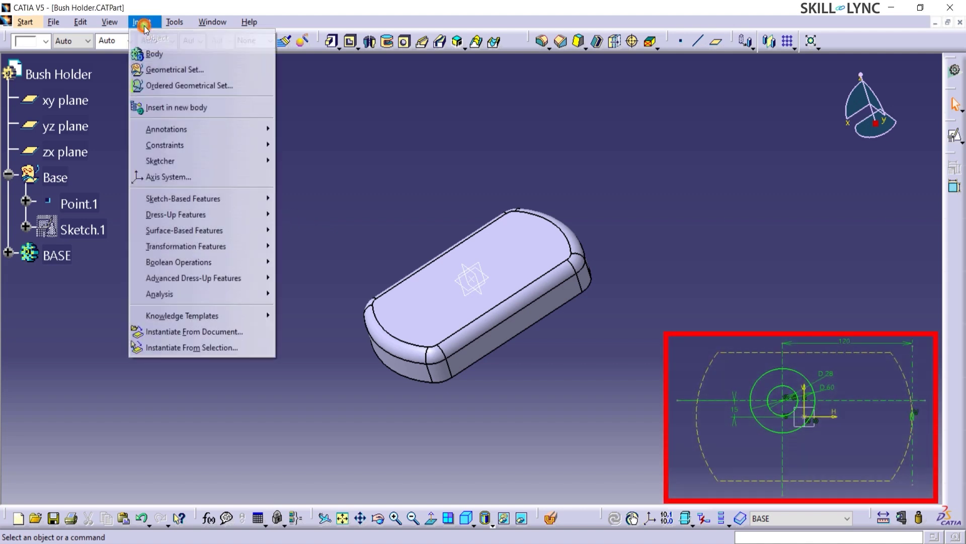
left_click(145, 70)
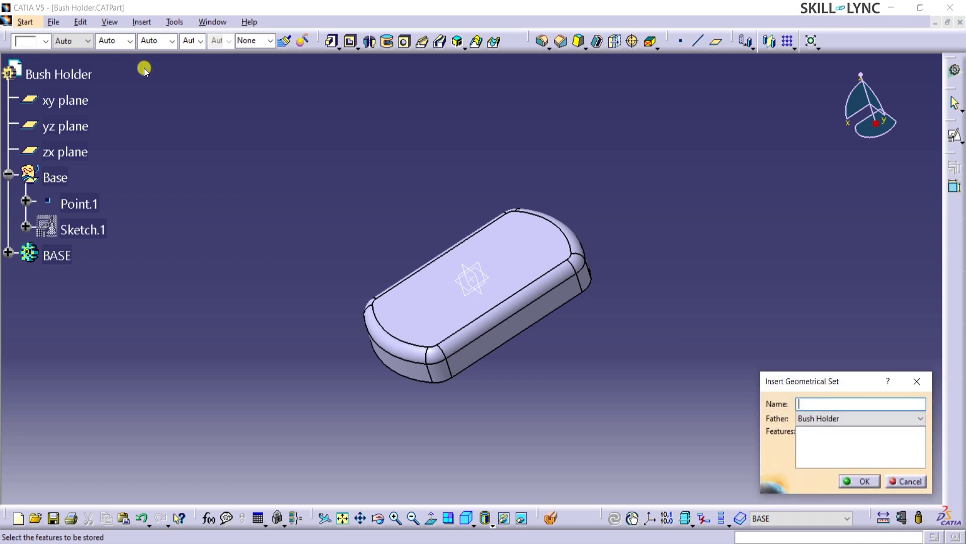
type("Bush 1")
left_click(870, 485)
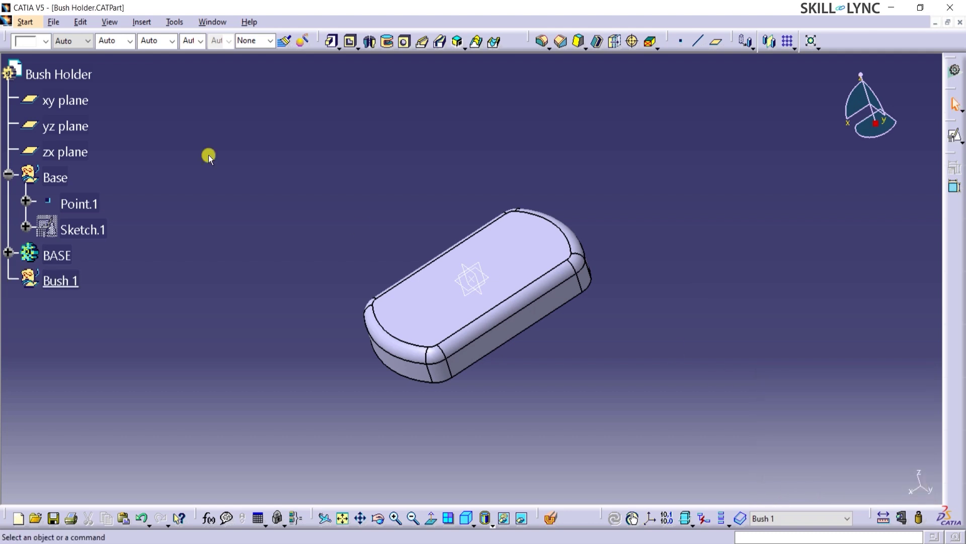
Insert a new body into the part and rename it BUSH 1.
left_click(141, 22)
left_click(149, 54)
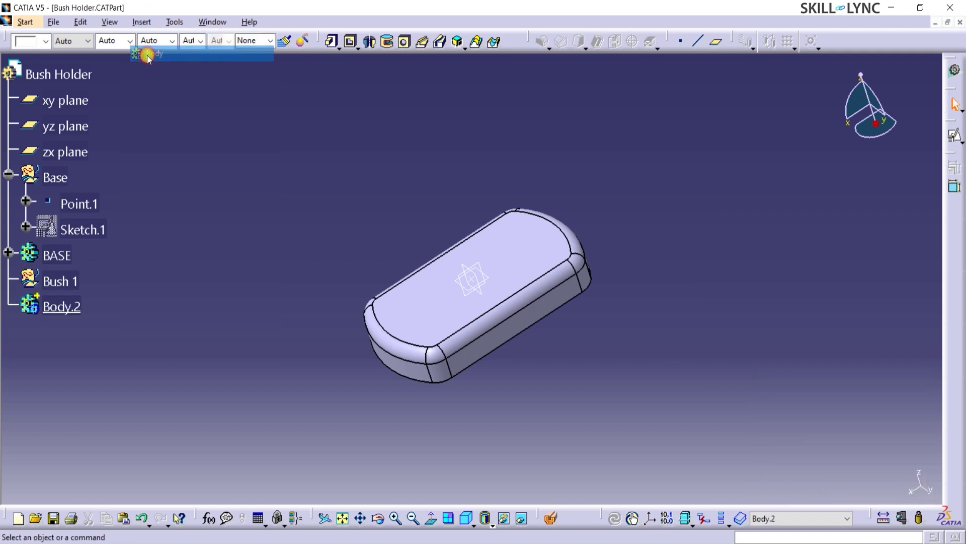
left_click(45, 305)
key("alt+Return")
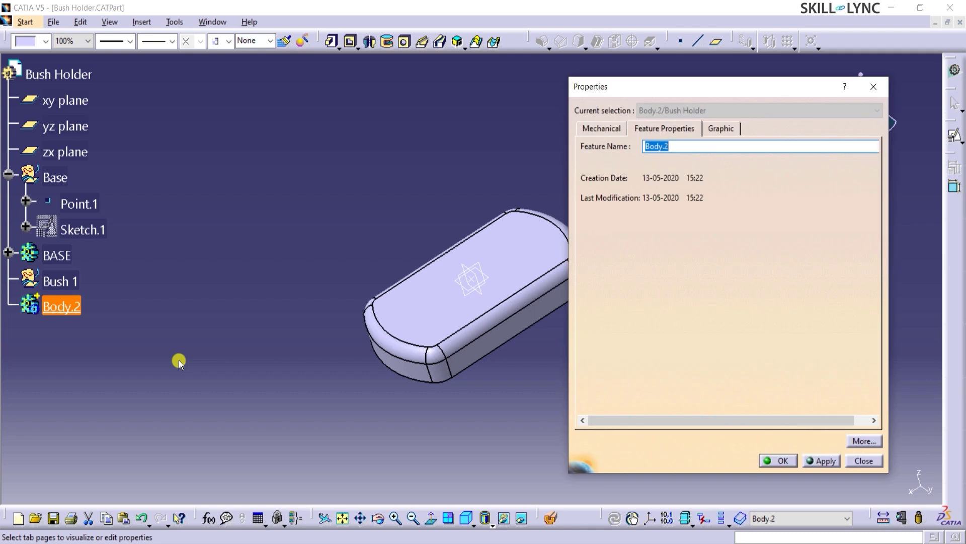
type("BUSH 1")
left_click(779, 460)
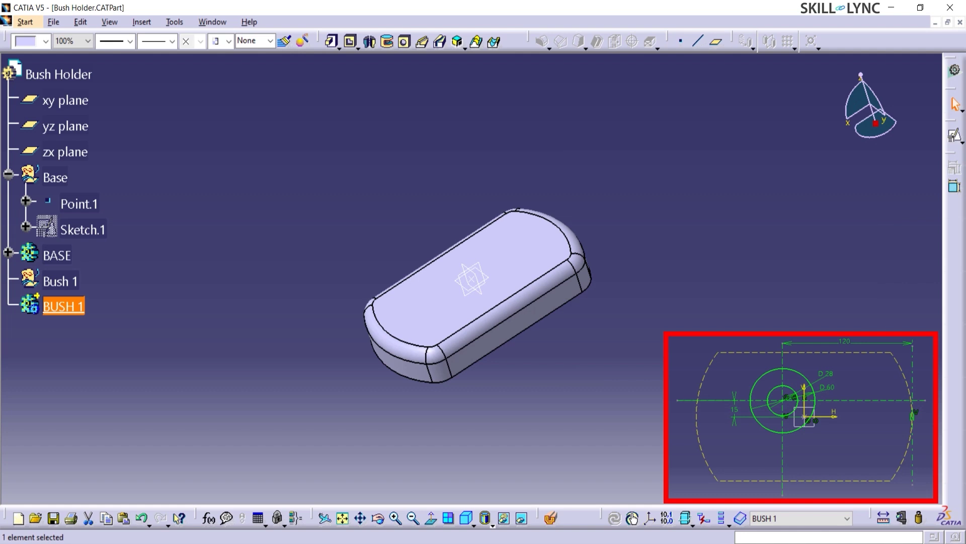
left_click(577, 386)
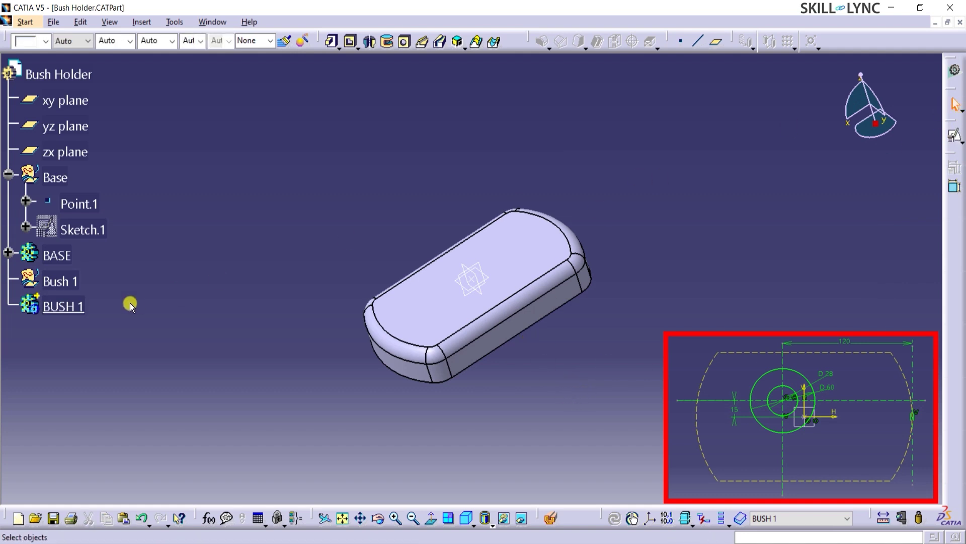
Make the Bush 1 geometrical set the work object and open a positioned sketch on the flat top face of the base.
right_click(60, 281)
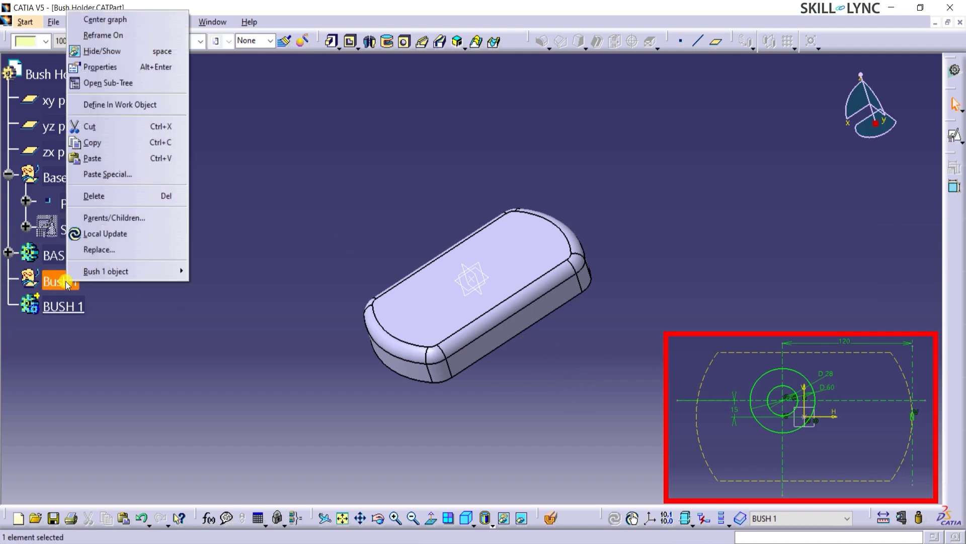
left_click(122, 104)
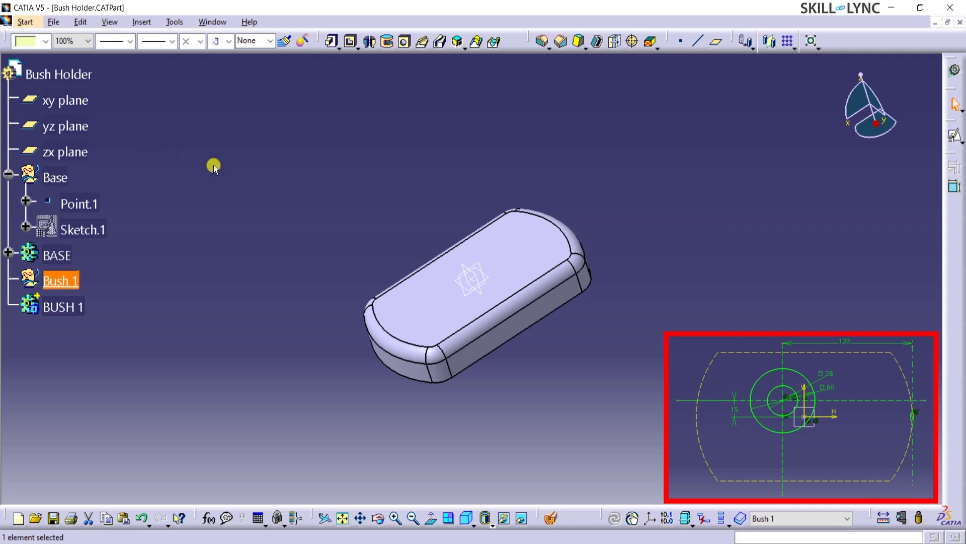
left_click(954, 137)
left_click(955, 138)
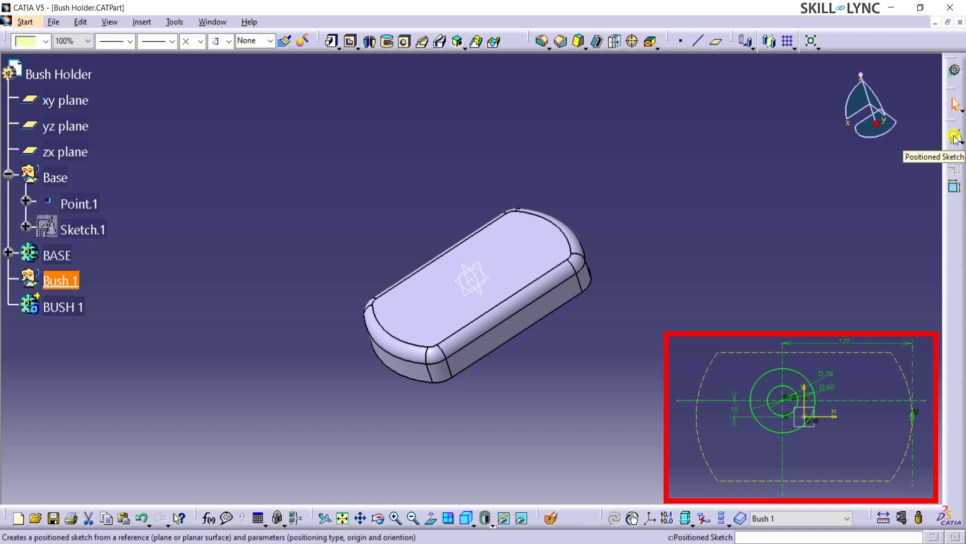
left_click(954, 137)
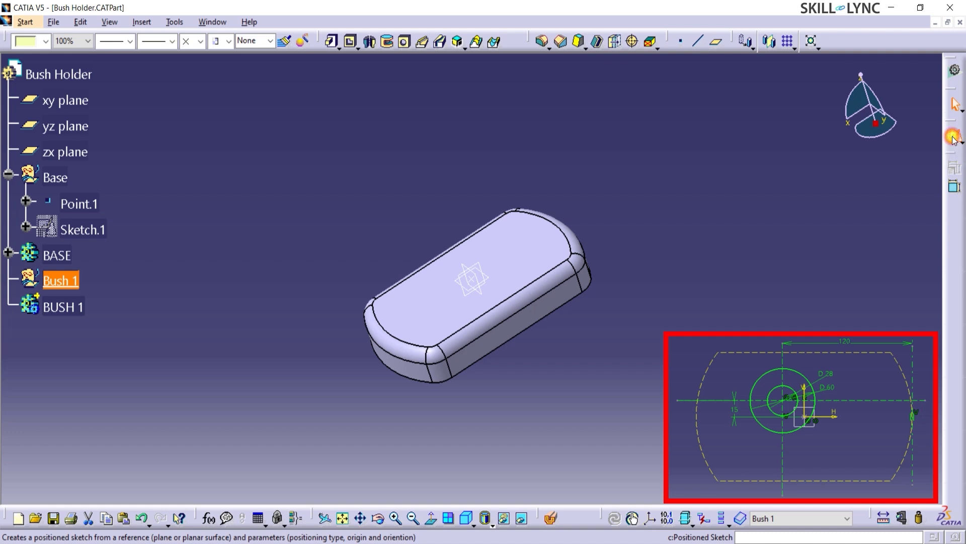
left_click(518, 276)
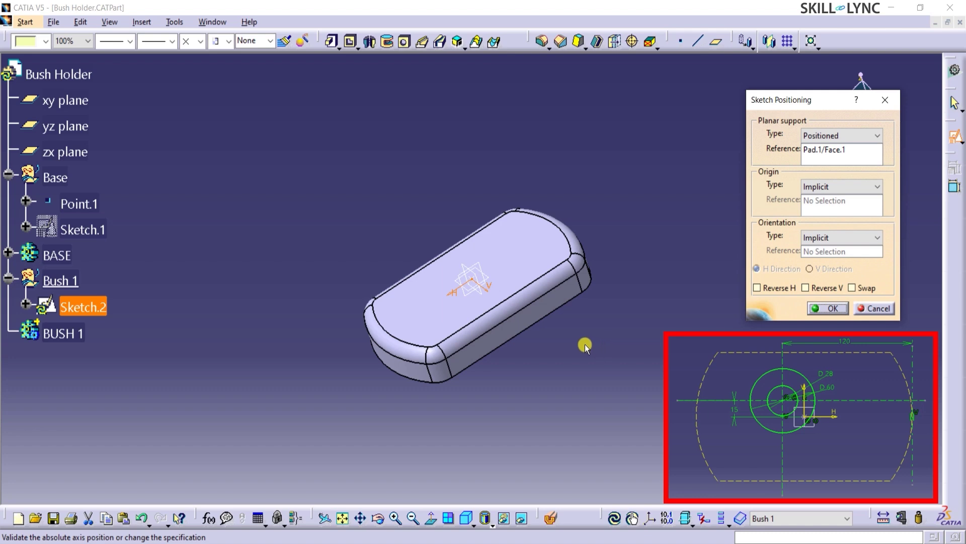
left_click(821, 306)
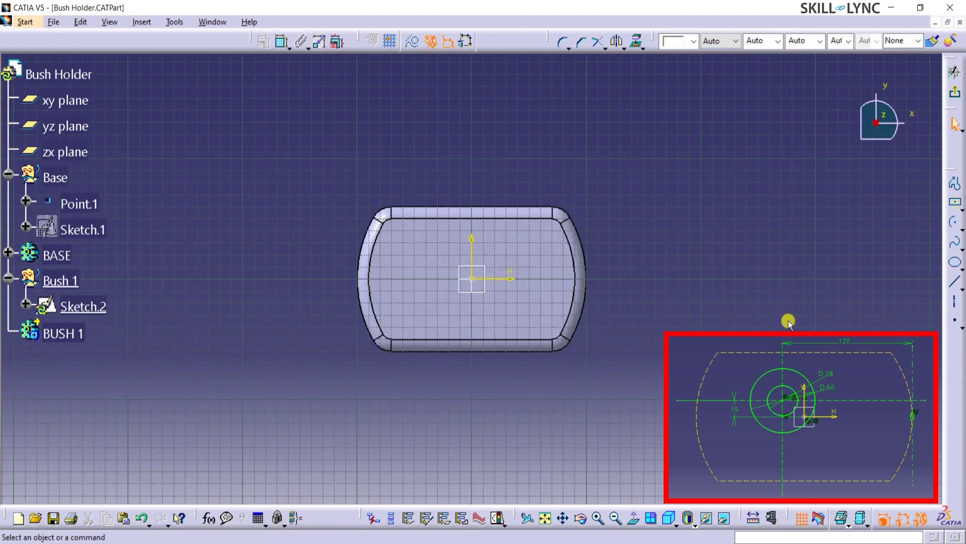
Project the base outline from Sketch.1 onto the new sketch plane.
middle_click_drag(675, 326, 771, 311, "ctrl")
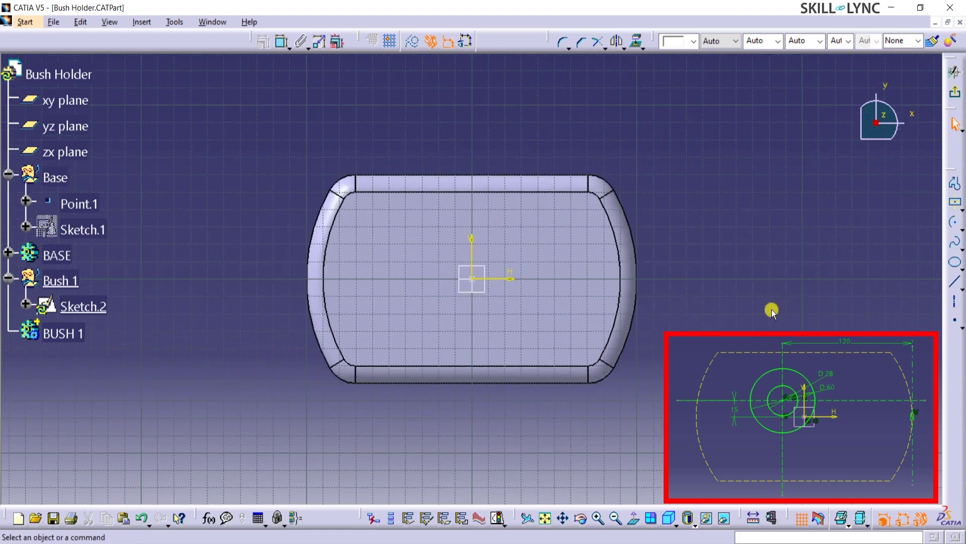
left_click(637, 42)
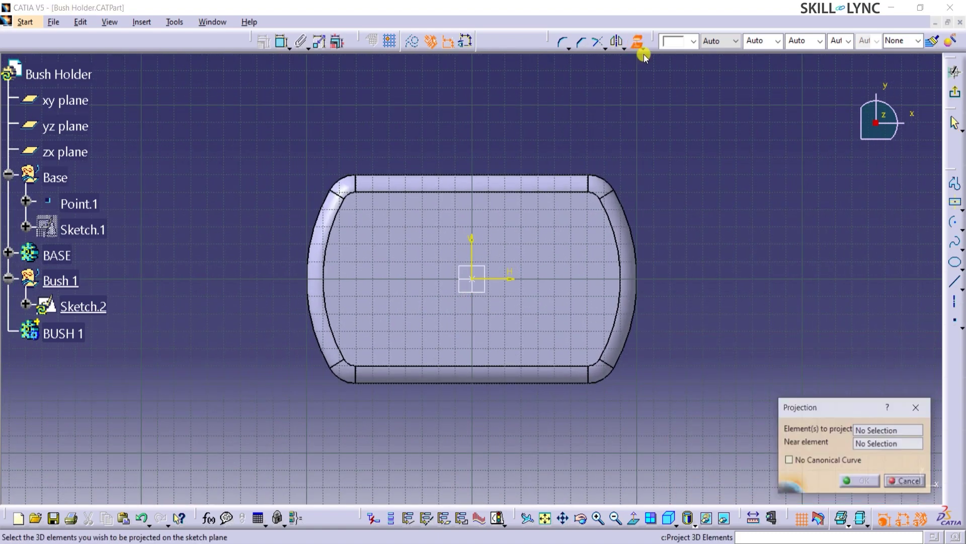
left_click(99, 230)
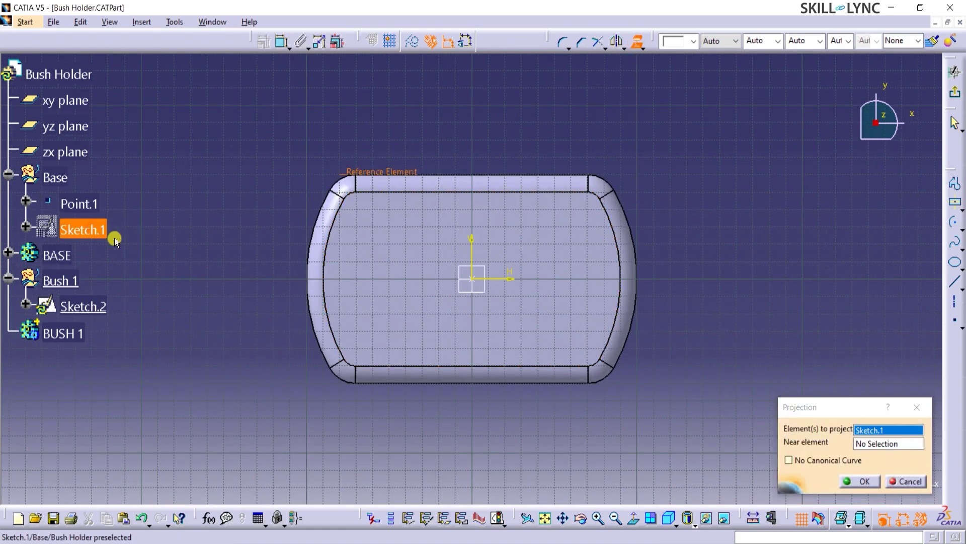
left_click(853, 484)
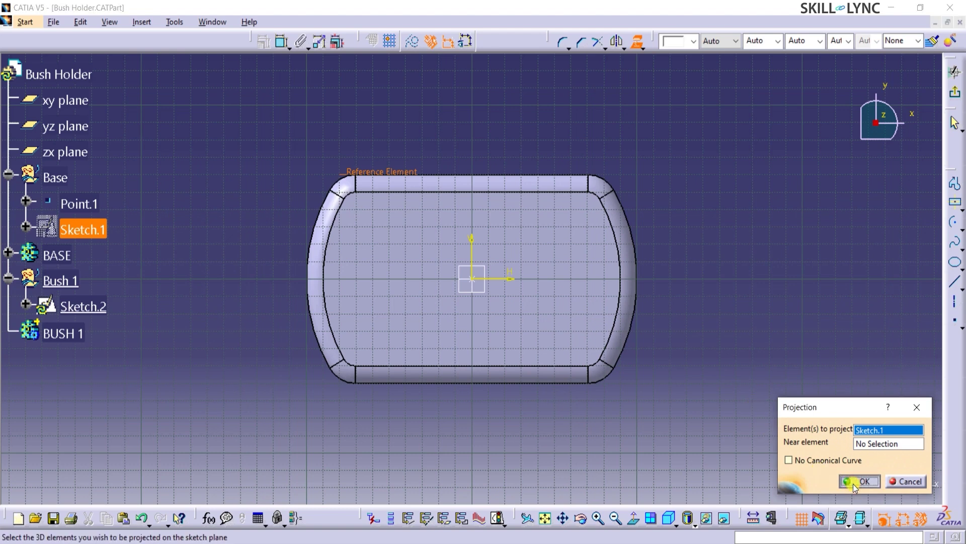
left_click(694, 283)
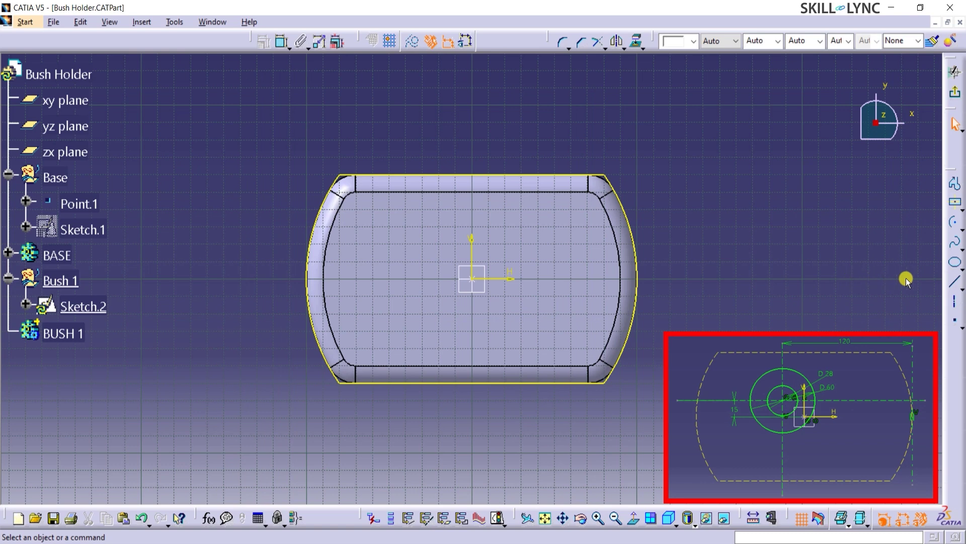
Draw a horizontal axis line about 22 mm above the sketch origin, extending past both ends of the base.
left_click(957, 304)
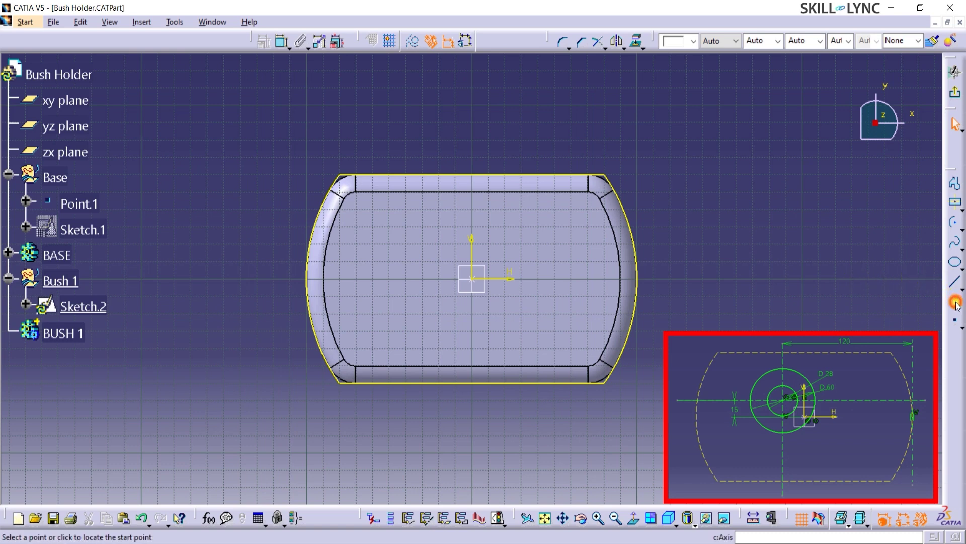
left_click(277, 240)
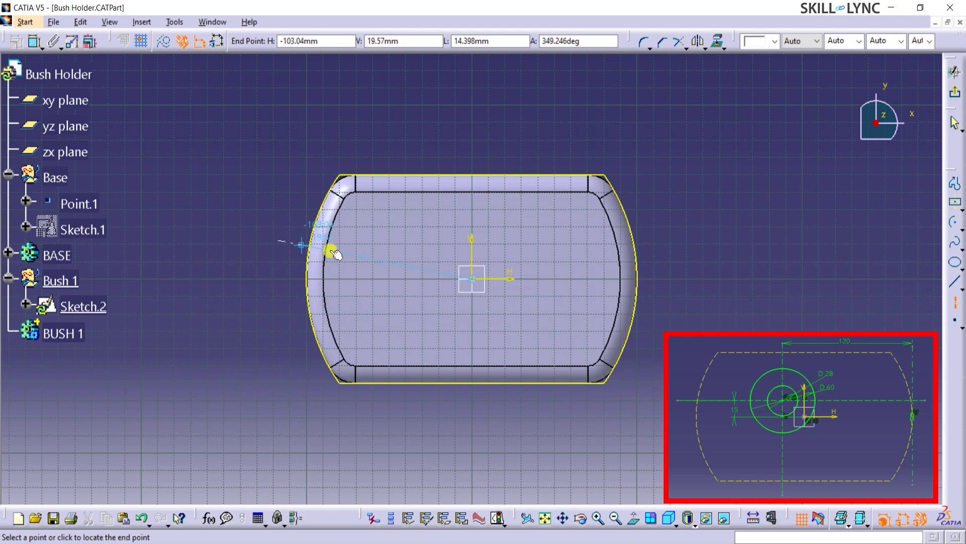
left_click(669, 242)
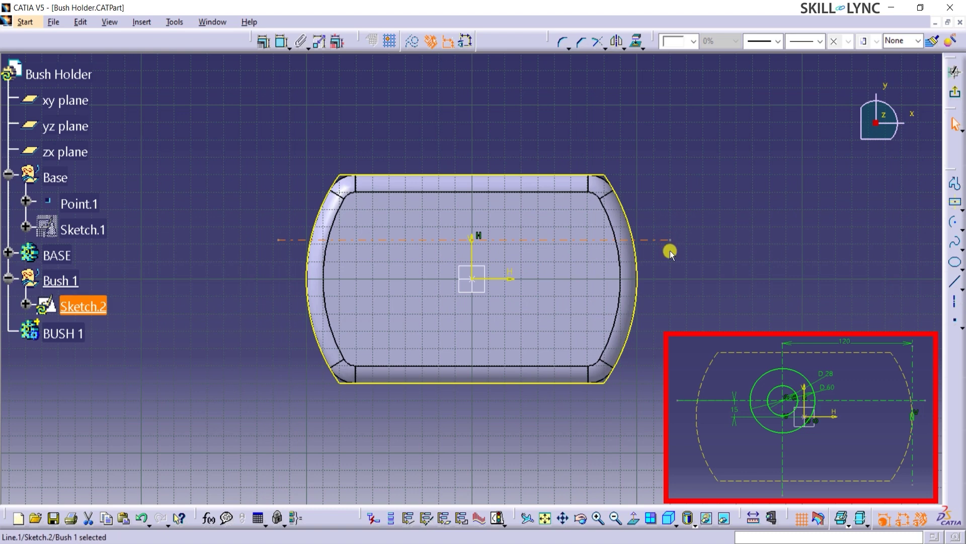
Dimension the horizontal axis line from the sketch's H axis and set the offset to 15 mm.
left_click(281, 42)
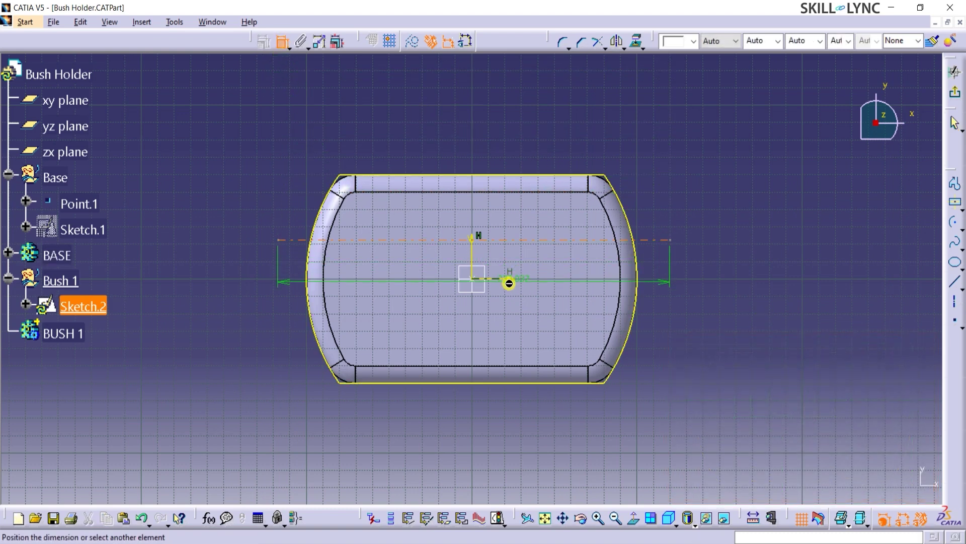
left_click(492, 278)
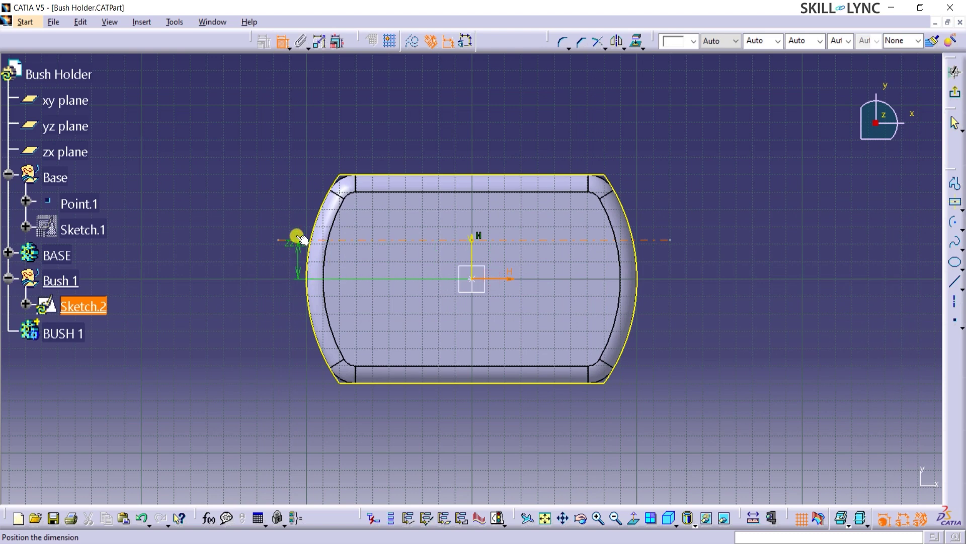
left_click(297, 198)
double_click(298, 197)
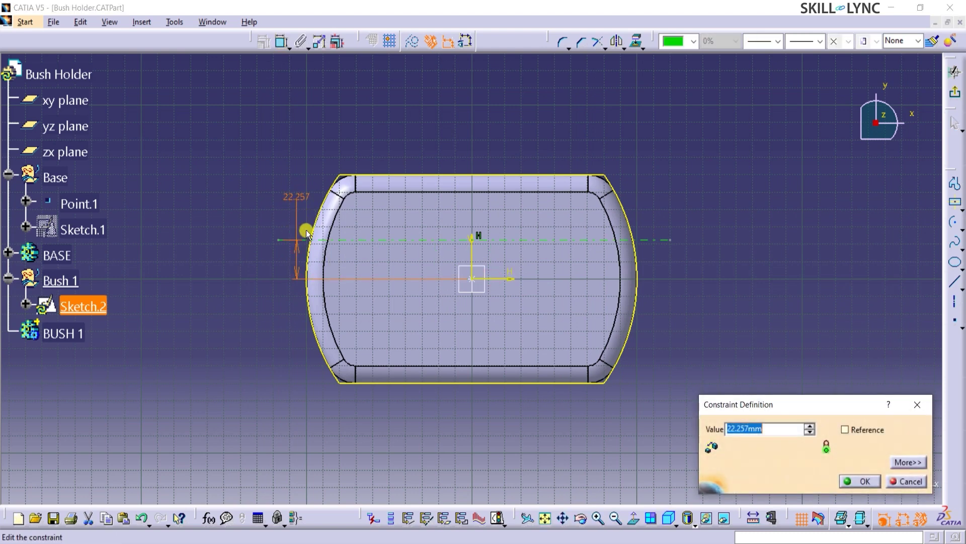
type("15")
key("Return")
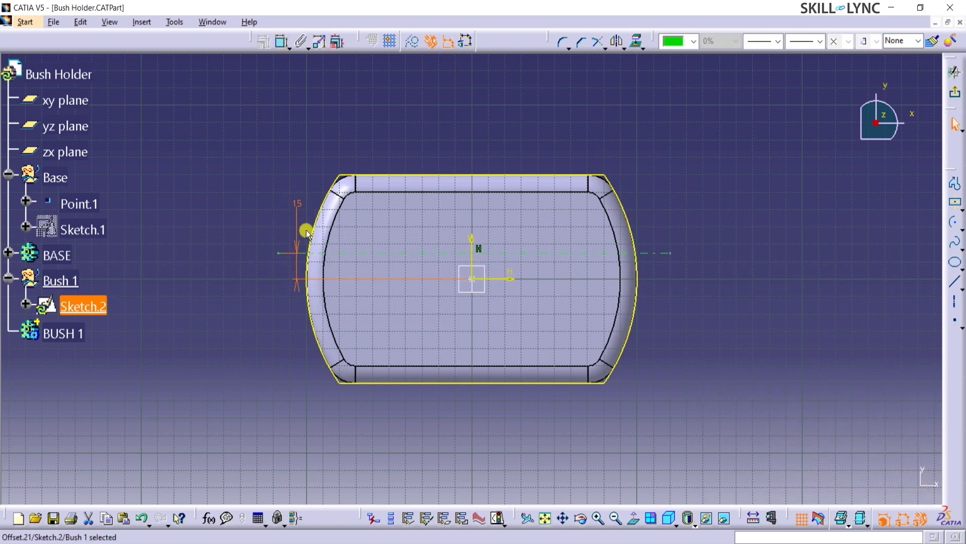
Draw two vertical axis lines across the base, one about 43 mm left of the origin and one just outside the right arc.
left_click(955, 301)
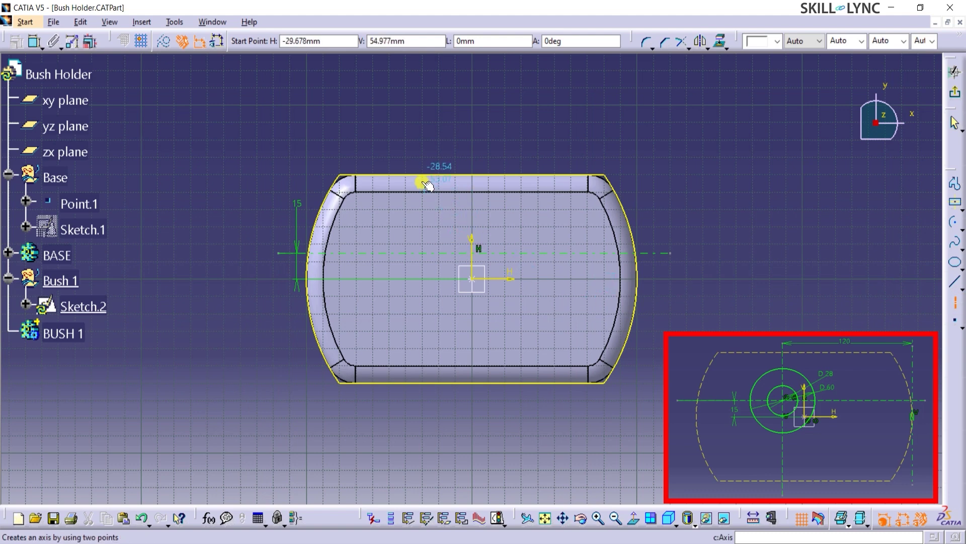
left_click(402, 153)
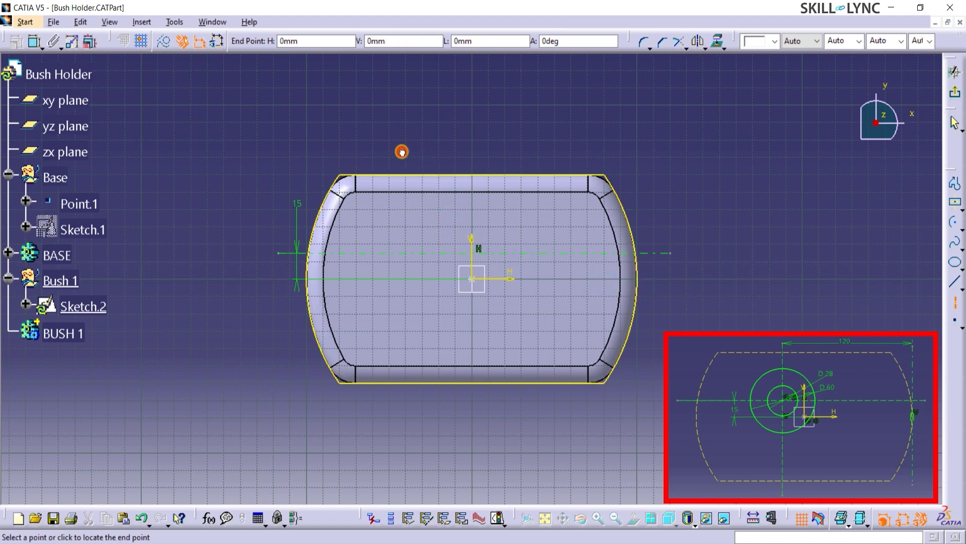
left_click(402, 403)
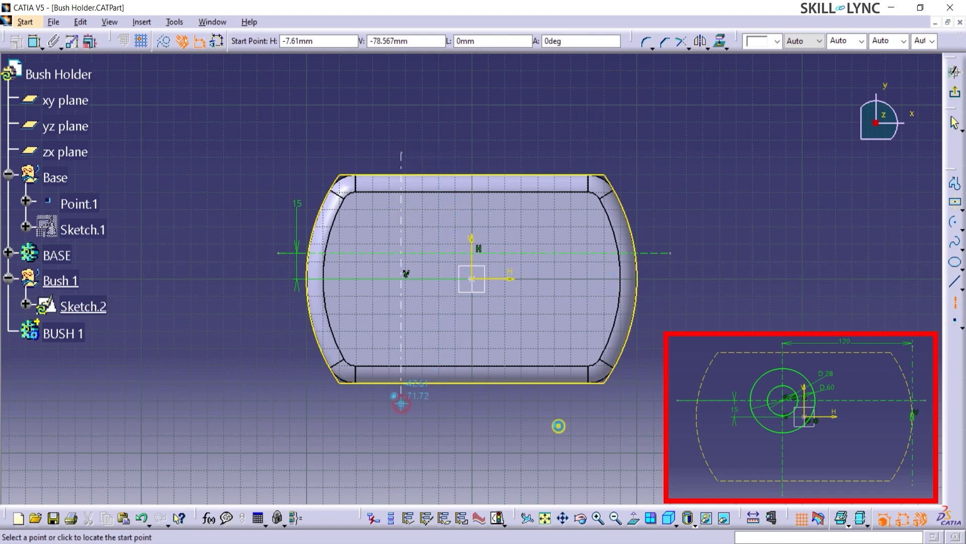
left_click(644, 170)
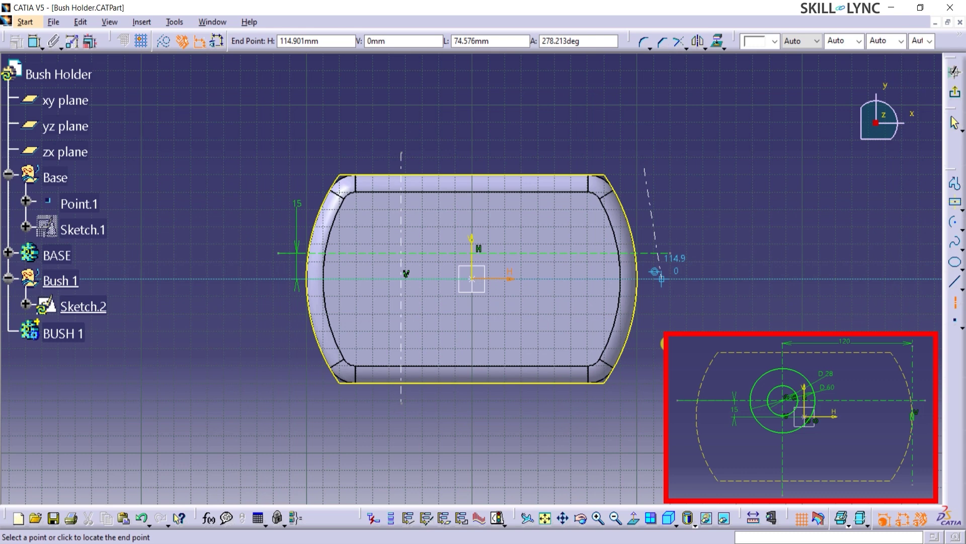
left_click(642, 390)
key("Escape")
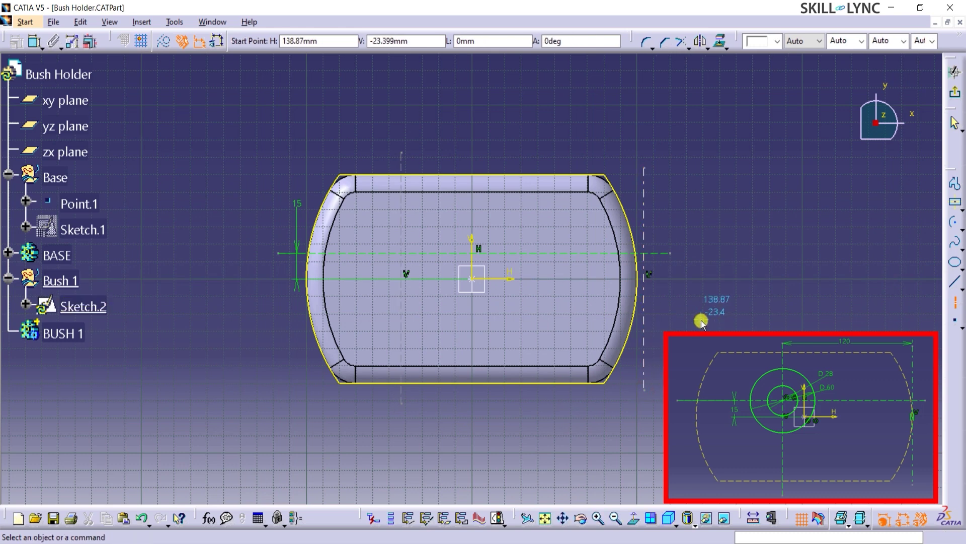
Constrain the right vertical axis line tangent to the right arc of the projected base outline.
left_click(644, 334)
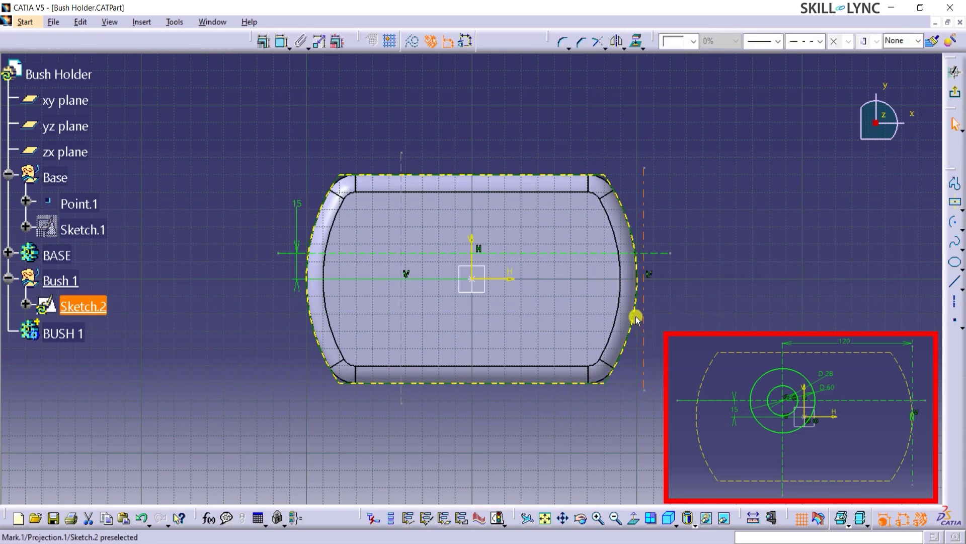
left_click(263, 40)
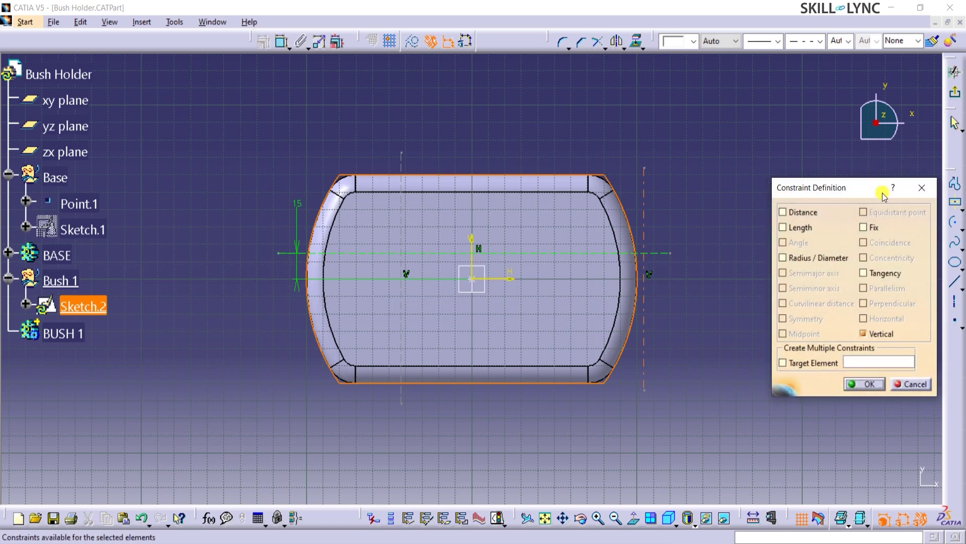
left_click(887, 280)
left_click(858, 383)
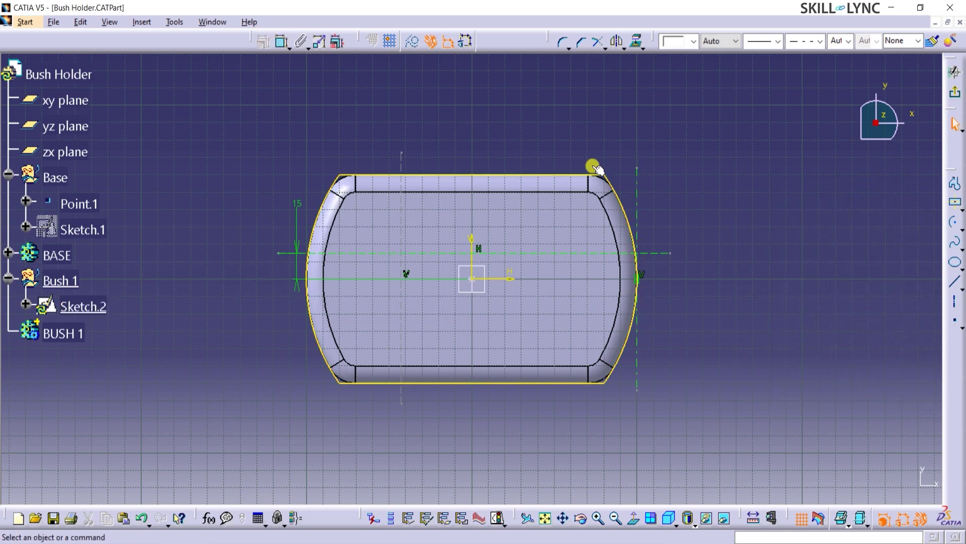
Dimension the distance between the two vertical axis lines and set it to 120 mm.
left_click(283, 44)
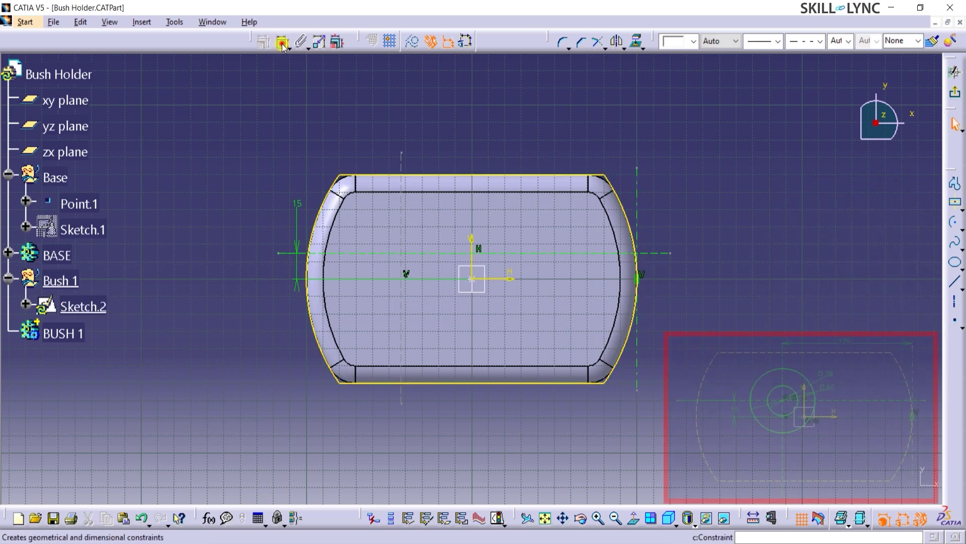
left_click(400, 163)
left_click(637, 161)
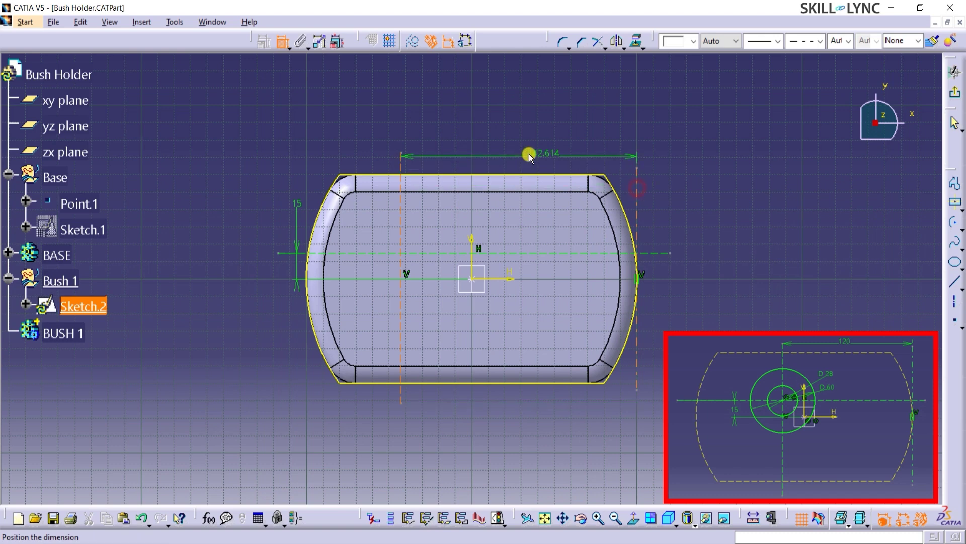
left_click(528, 151)
left_click(526, 149)
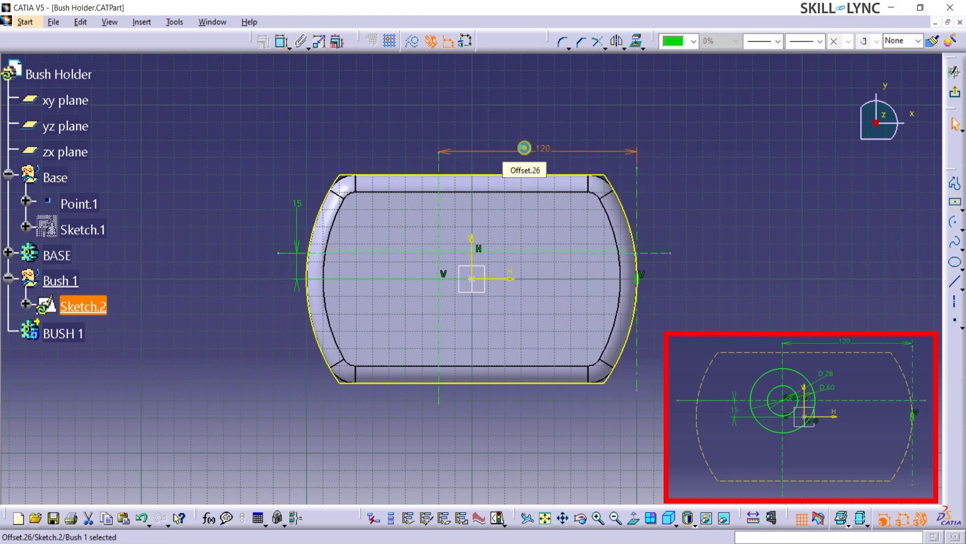
left_click(719, 176)
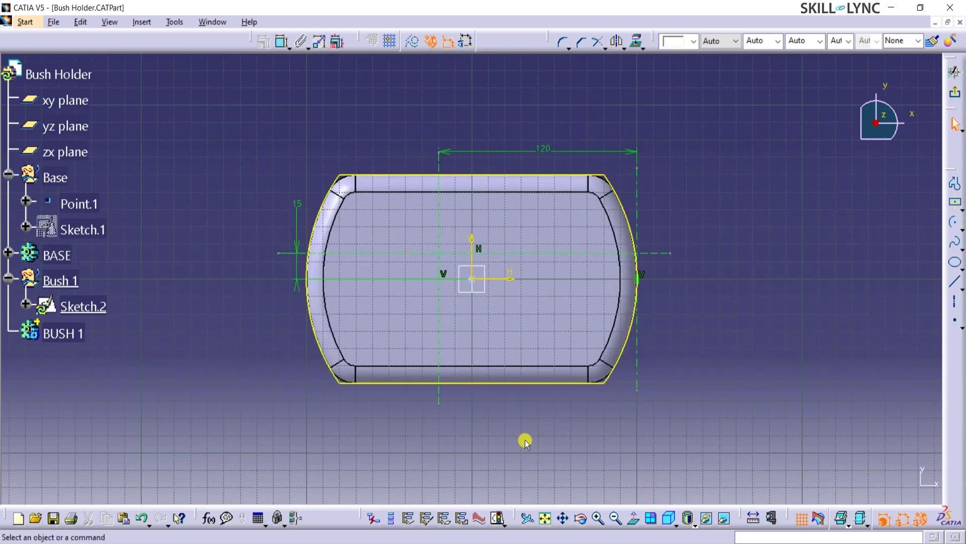
Draw a circle with a radius of about 36 mm, centred where the horizontal and left vertical axis lines intersect.
middle_click_drag(524, 440, 535, 355)
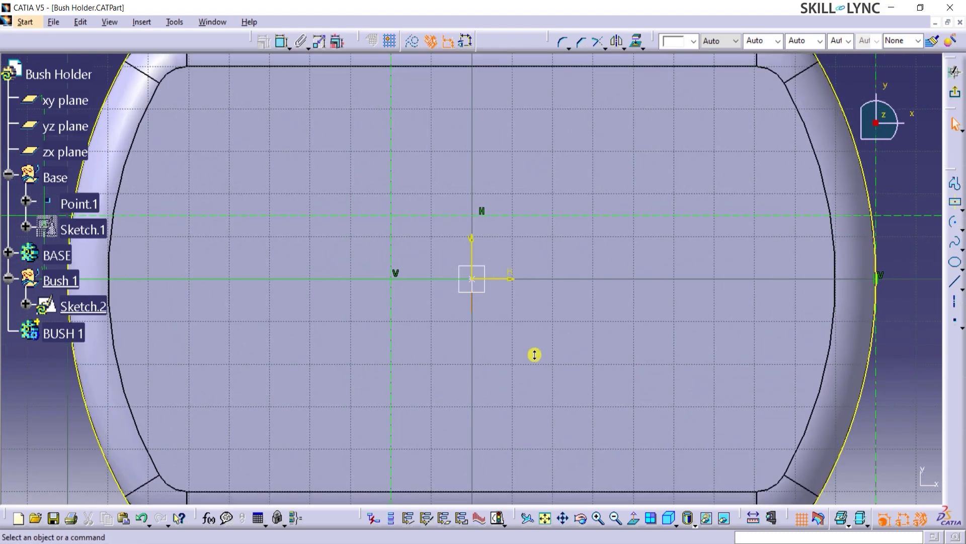
left_click(959, 226)
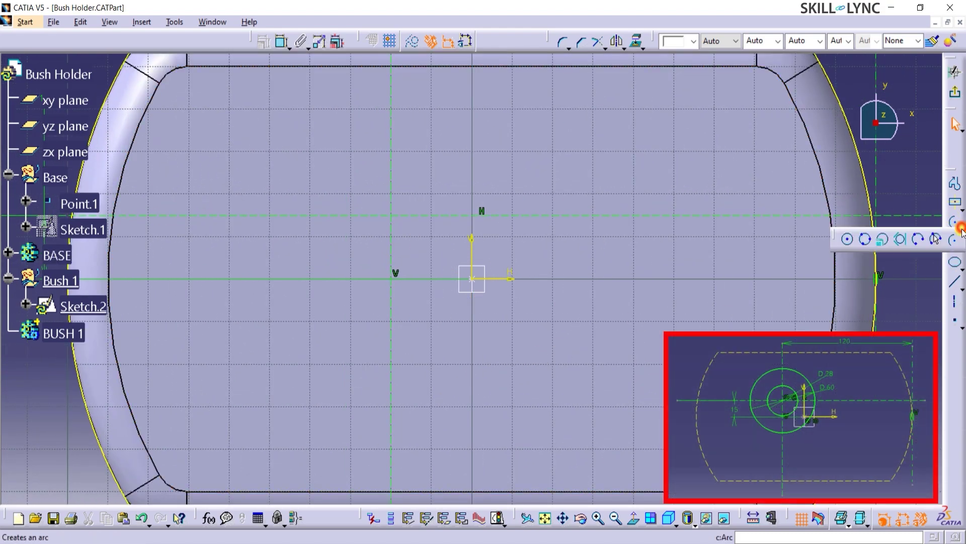
left_click(391, 215)
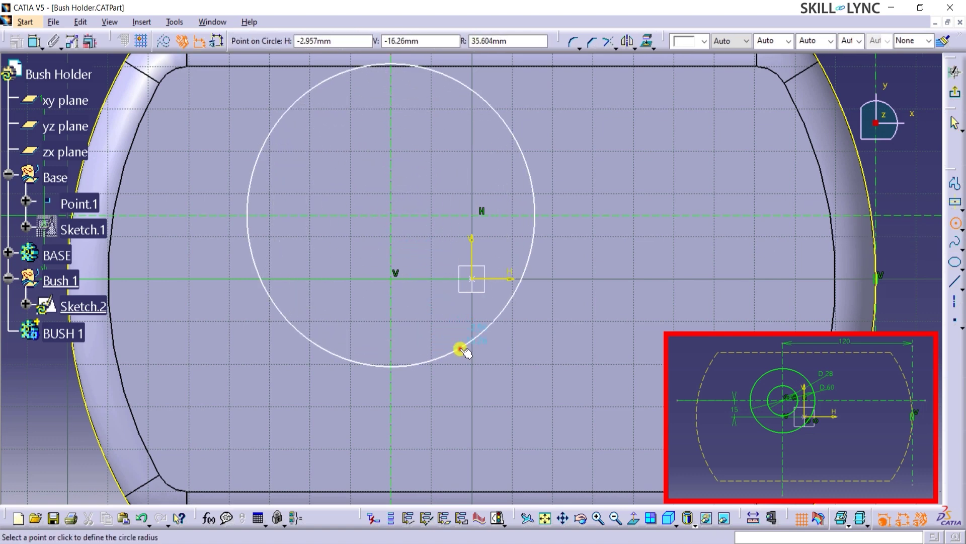
left_click(443, 357)
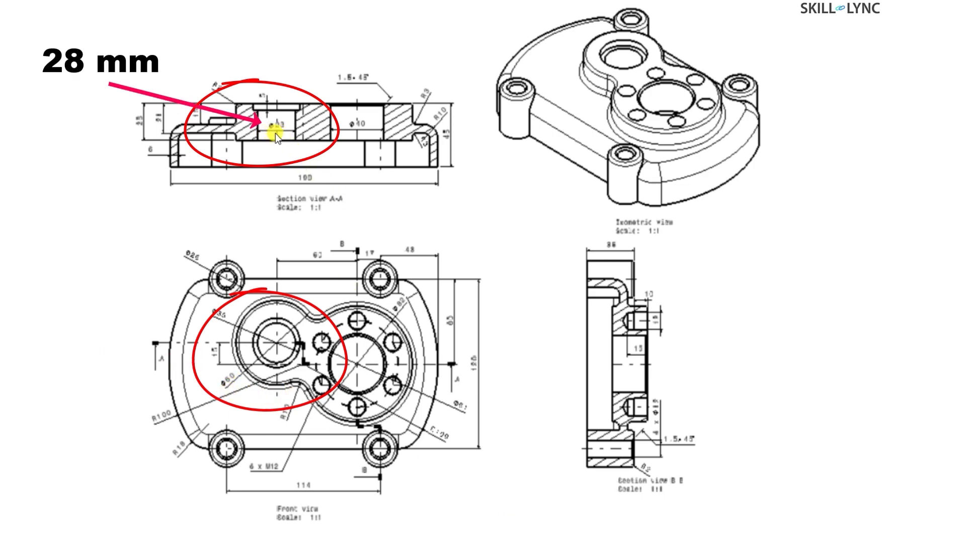
left_click(514, 496)
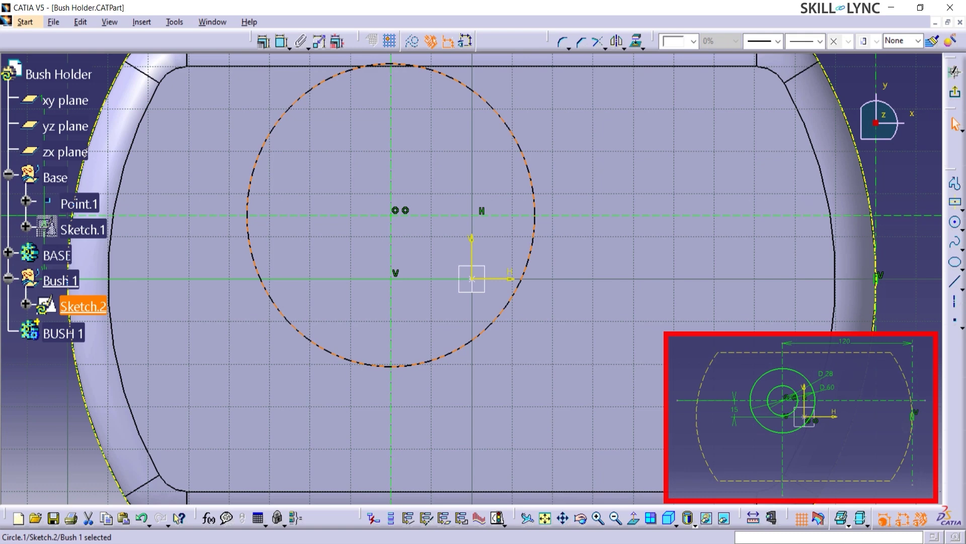
Draw a smaller concentric circle with a radius of about 23 mm inside the first circle.
key("Escape")
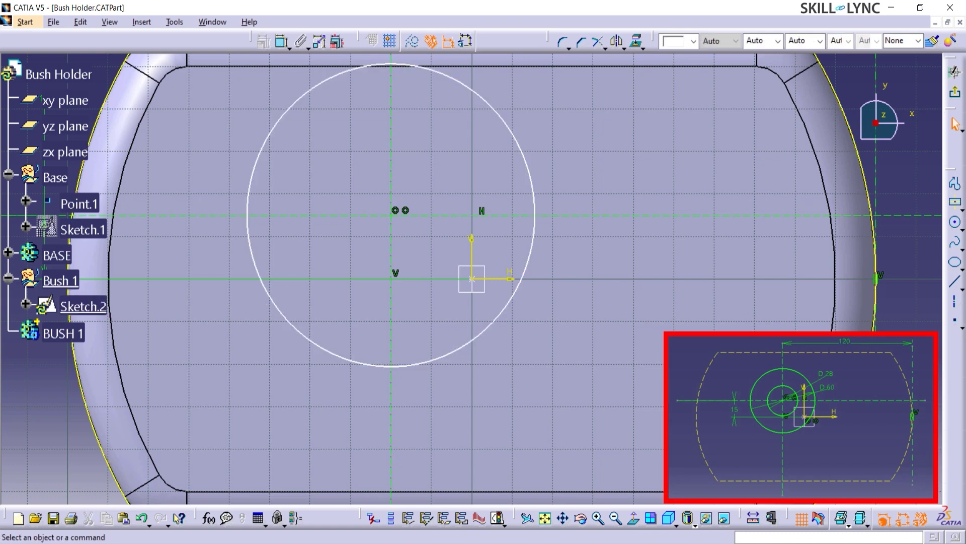
left_click(951, 222)
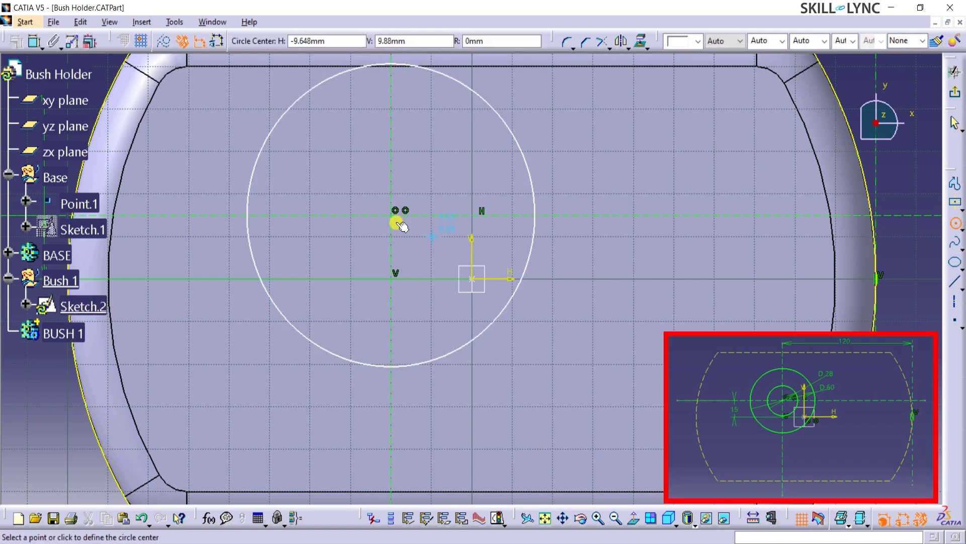
left_click(392, 214)
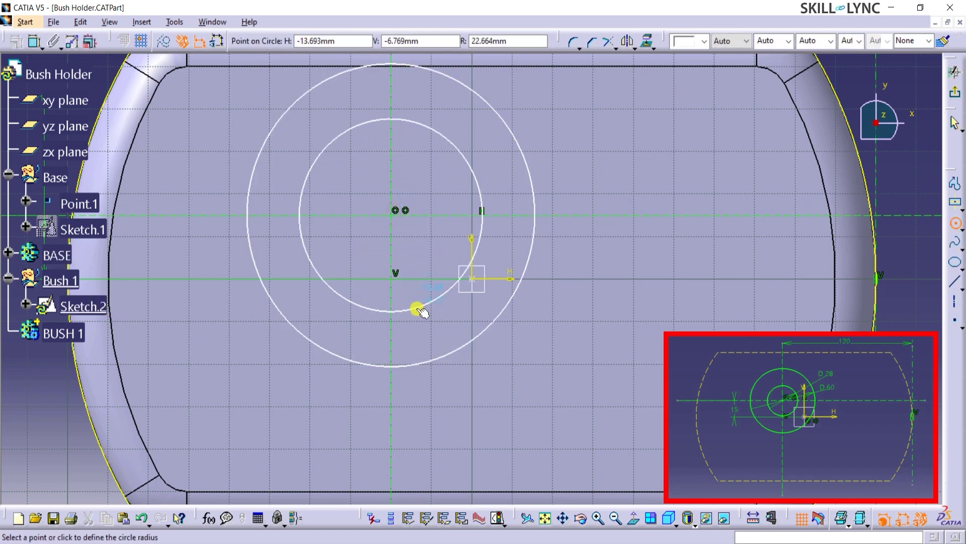
left_click(421, 306)
scroll(898, 325, "down", 5)
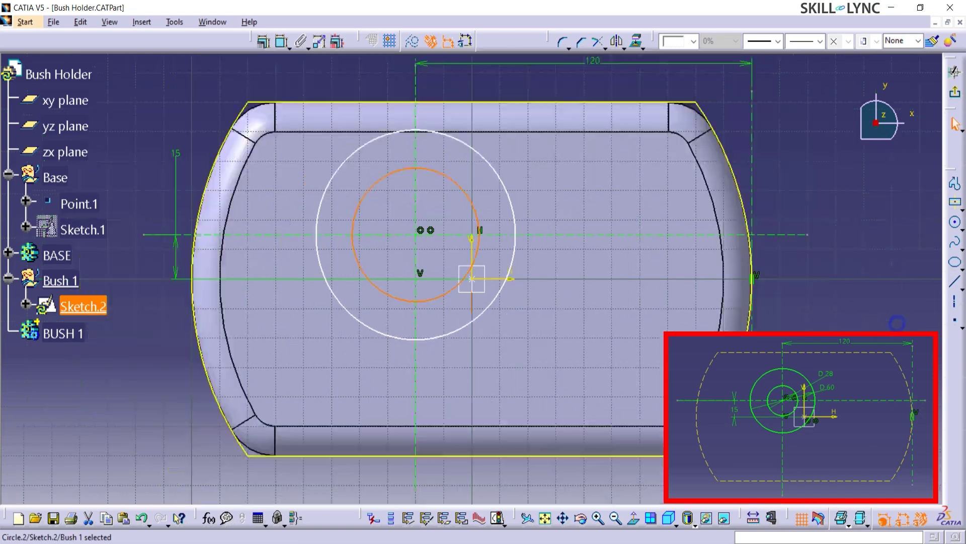
left_click(701, 241)
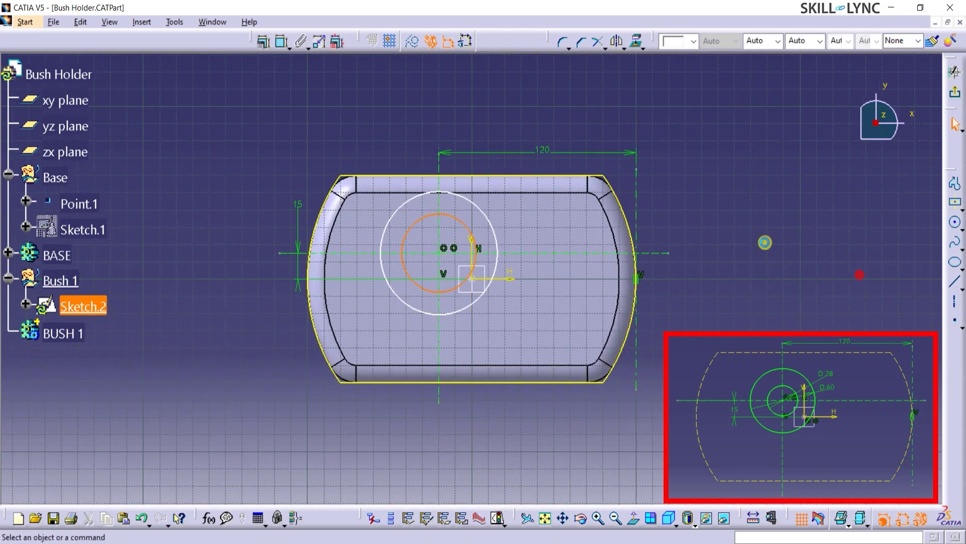
Dimension the outer circle's diameter and set it to 60 mm.
left_click(282, 42)
left_click(468, 201)
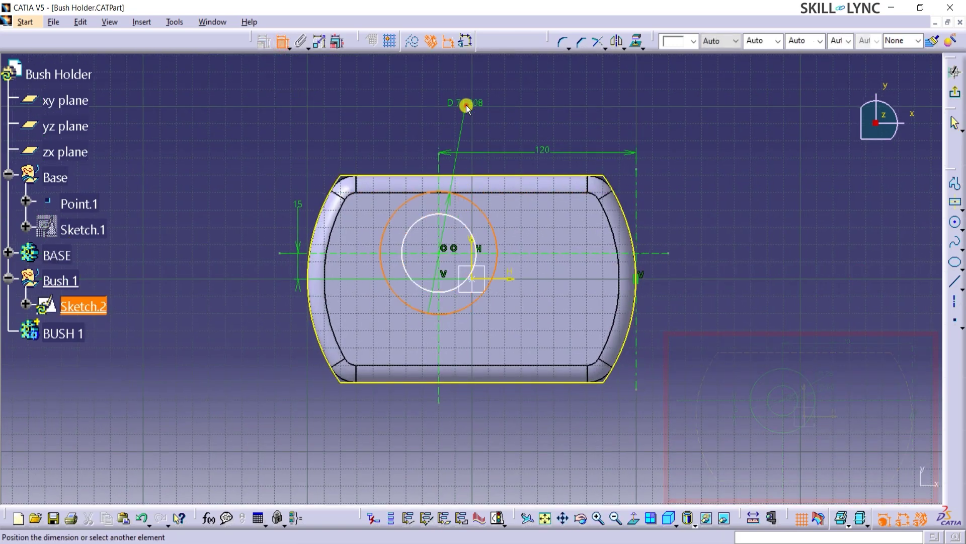
left_click(464, 101)
double_click(466, 103)
type("60")
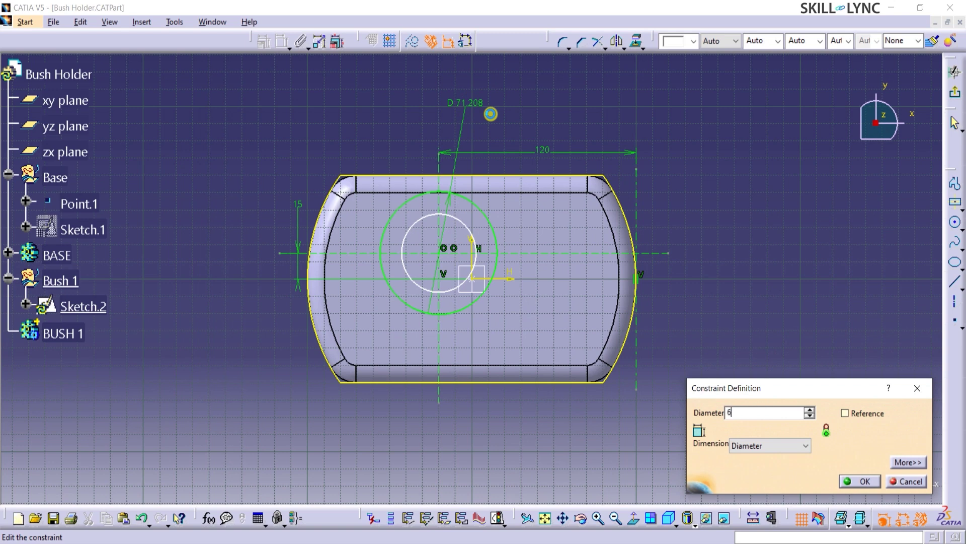
key("Return")
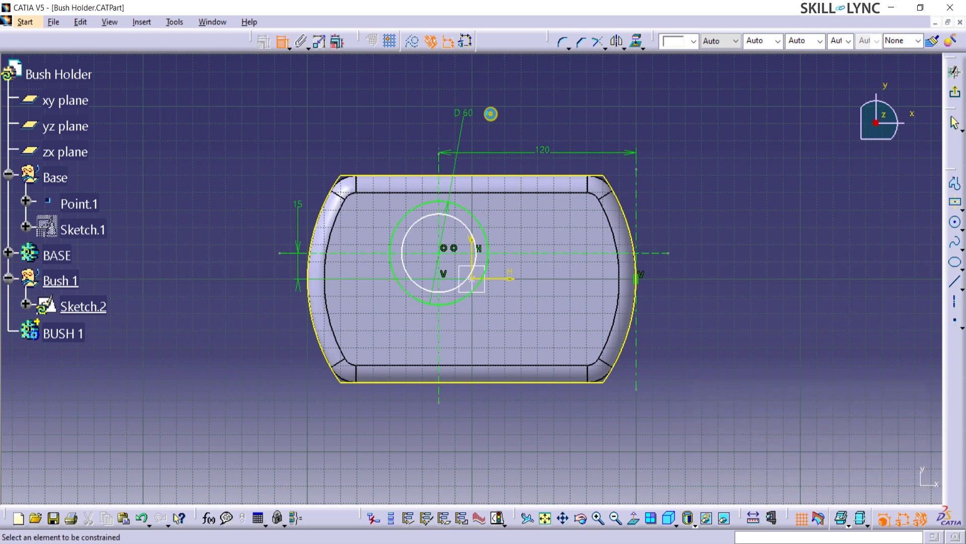
Dimension the inner circle's diameter and set it to 28 mm.
left_click(429, 222)
left_click(395, 130)
double_click(397, 129)
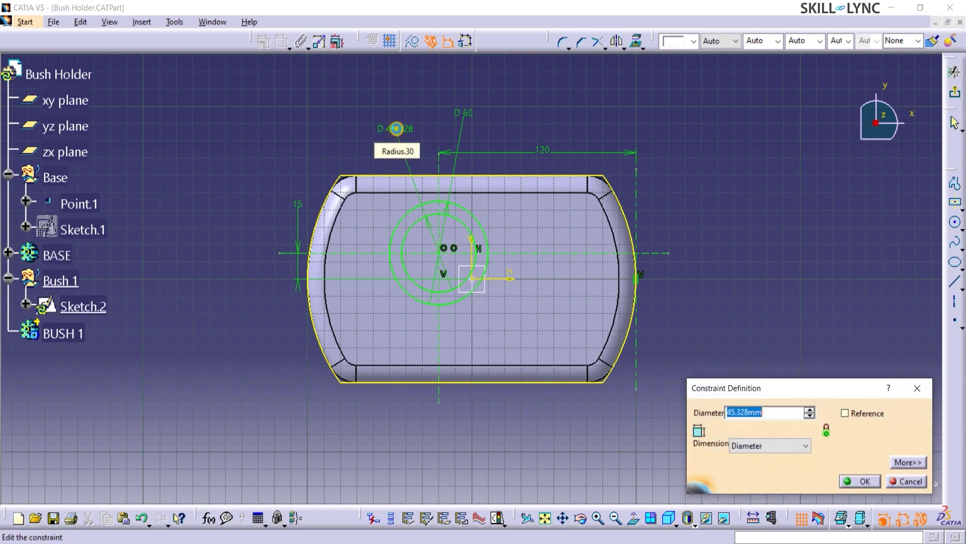
type("28")
key("Return")
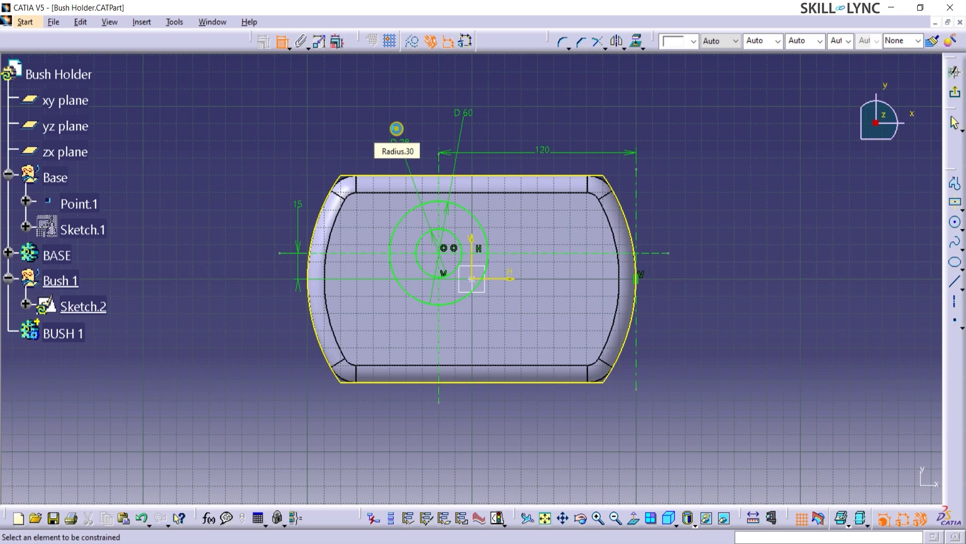
left_click(796, 241)
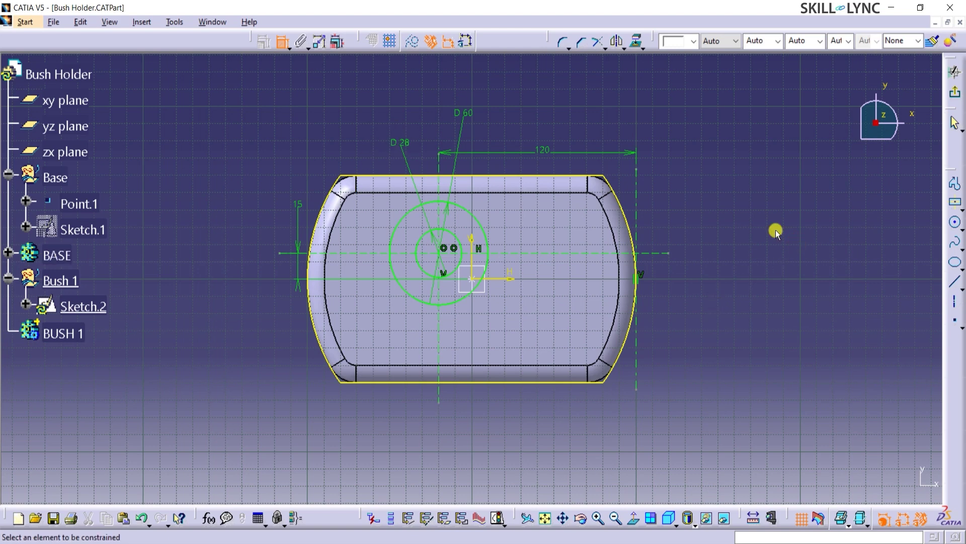
Exit the sketch and define the BUSH 1 body as the in-work object.
left_click(957, 96)
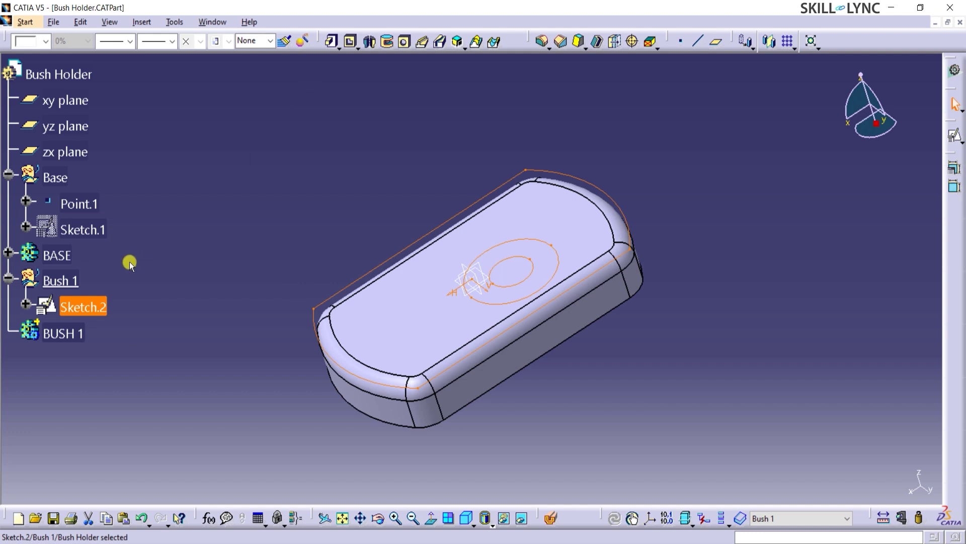
left_click(64, 333)
right_click(64, 334)
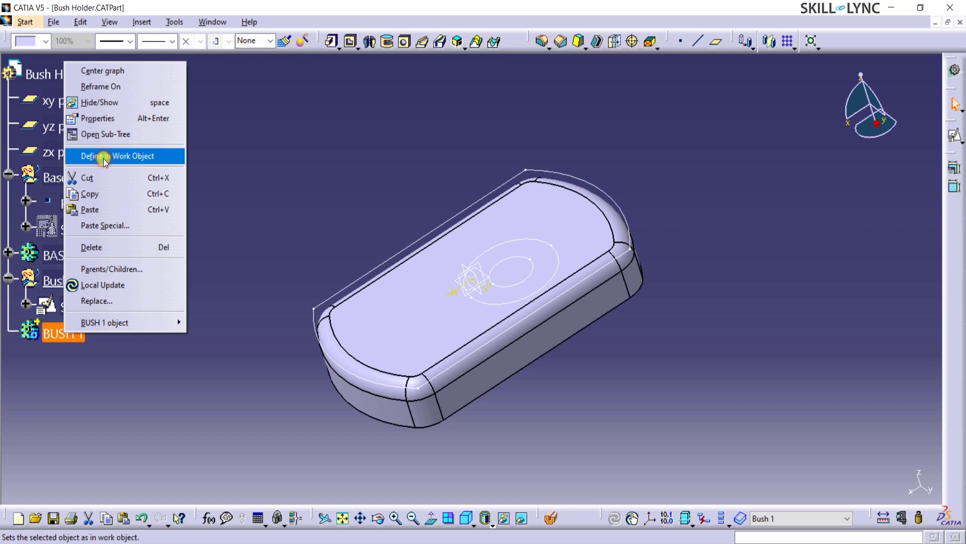
left_click(104, 157)
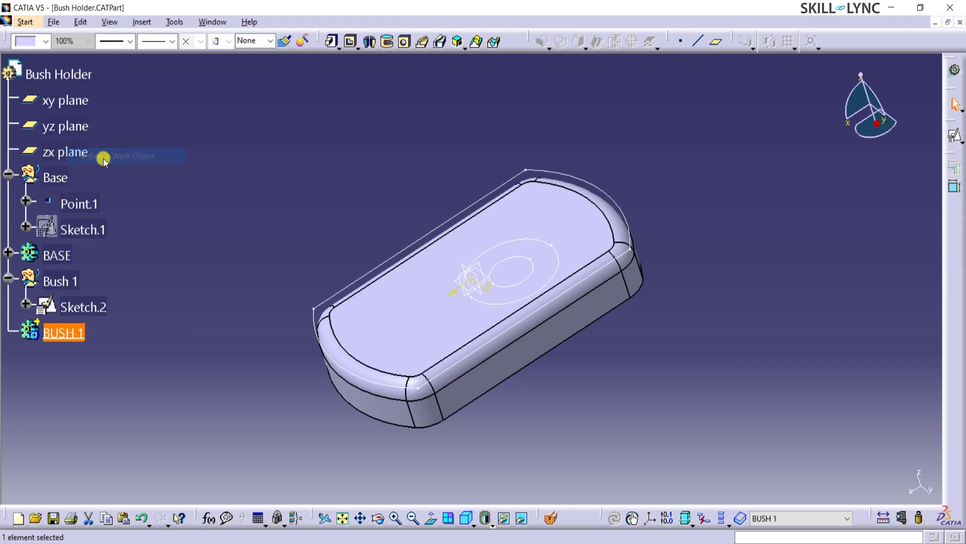
left_click(346, 73)
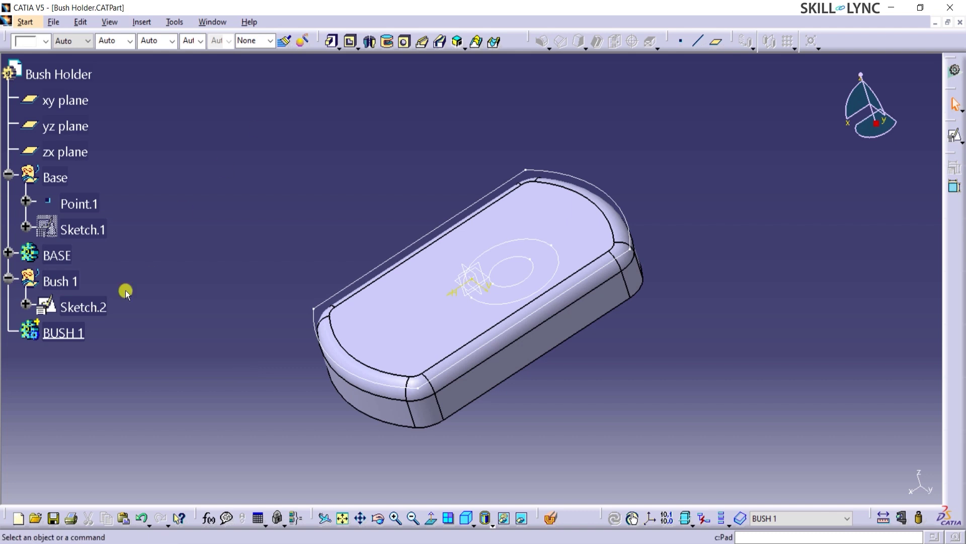
left_click(30, 332)
right_click(31, 334)
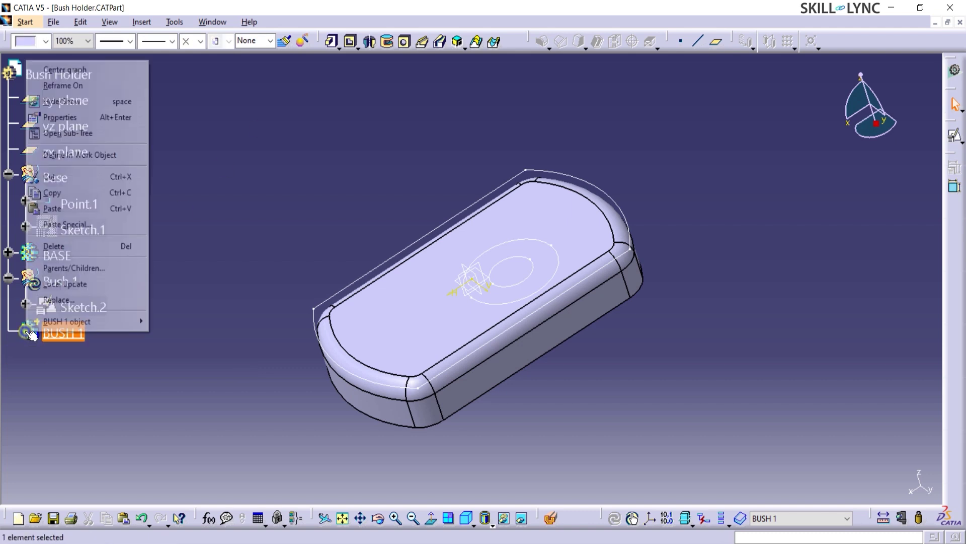
key("Escape")
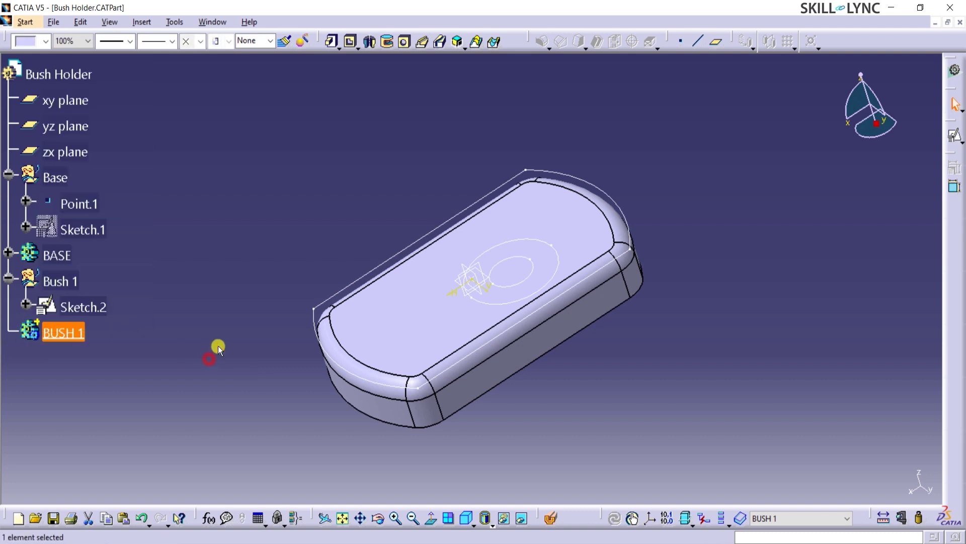
left_click(331, 46)
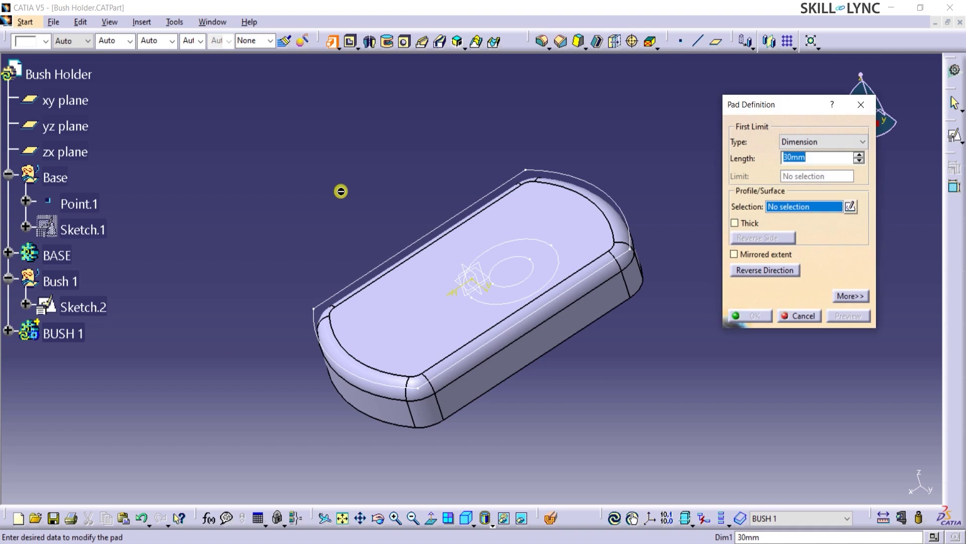
left_click(562, 254)
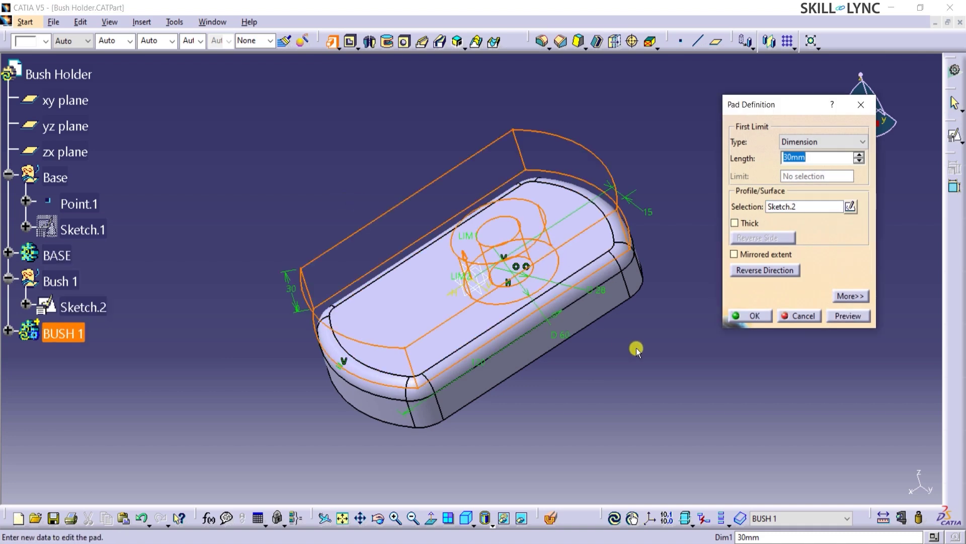
scroll(626, 345, "down", 2)
mouse_move(617, 342)
middle_mouse_down()
mouse_move(593, 306)
mouse_move(615, 348)
middle_mouse_up()
left_click(848, 316)
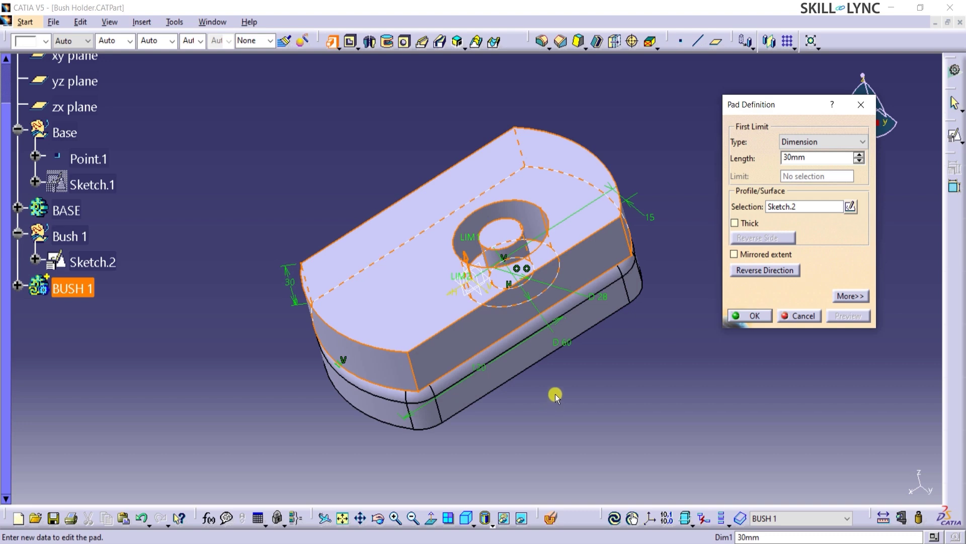
left_click(787, 315)
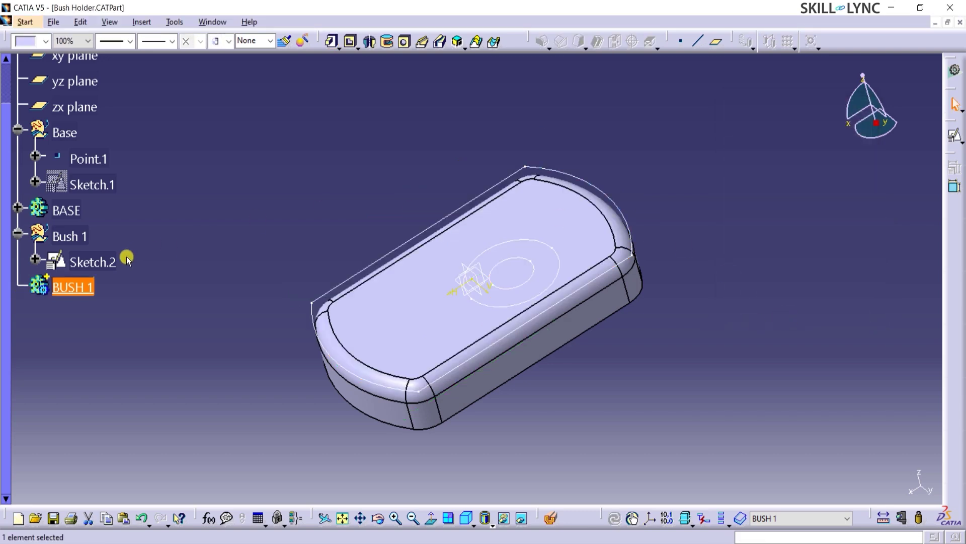
Reopen Sketch.2, hide the base solid and convert the projected base outline to construction geometry, leaving only the circles as profile.
left_click(102, 261)
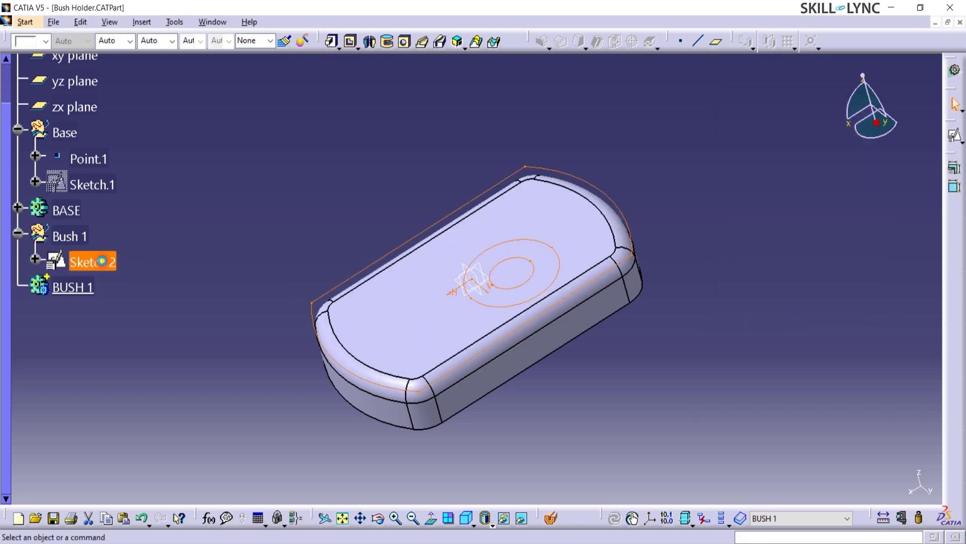
double_click(102, 261)
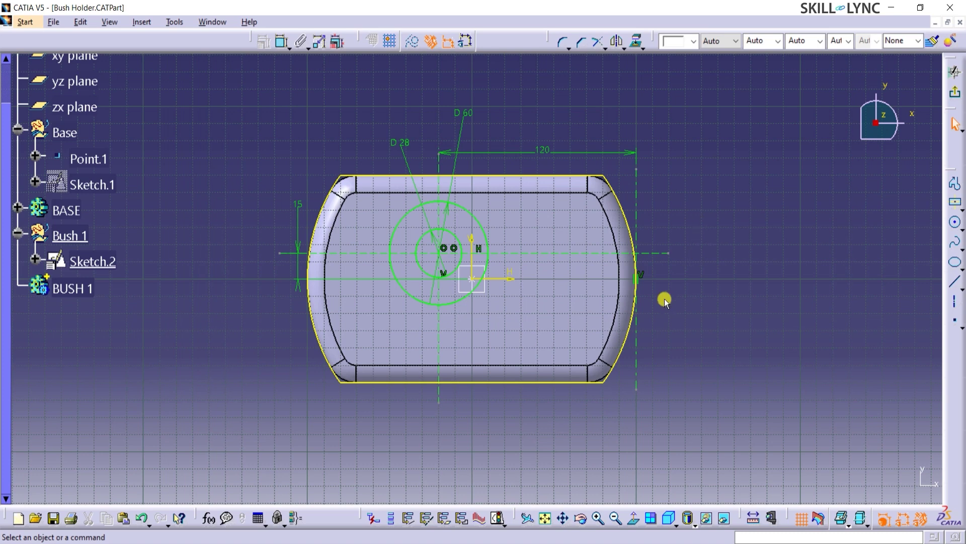
key("space")
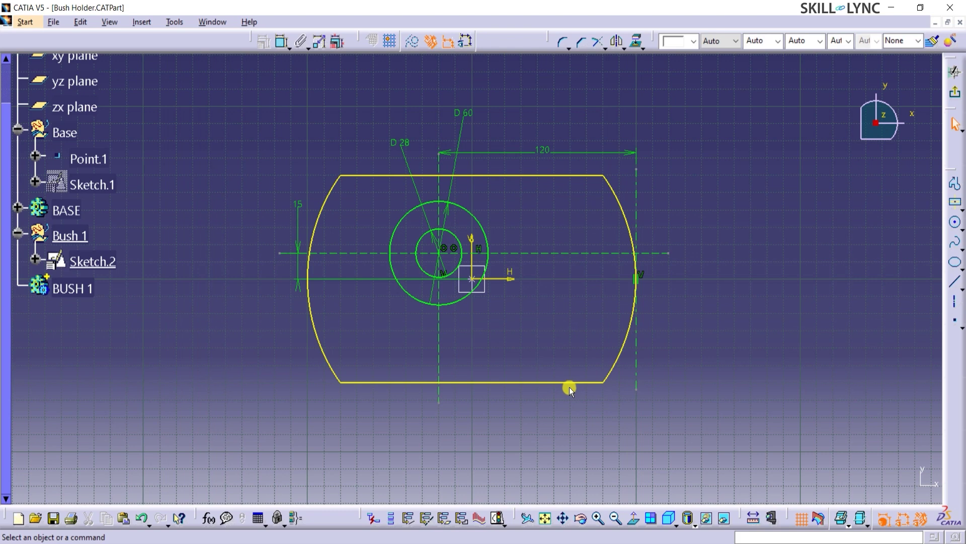
left_click(571, 384)
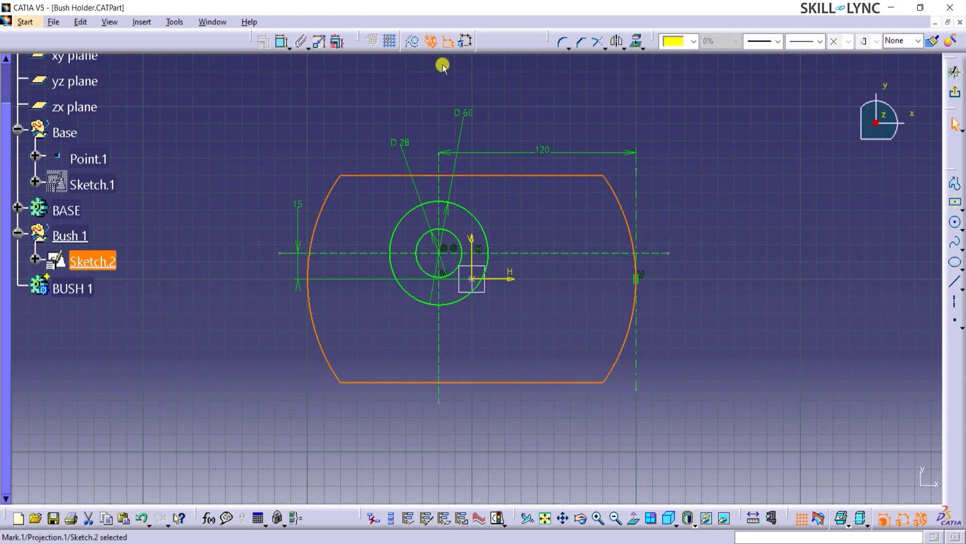
left_click(412, 45)
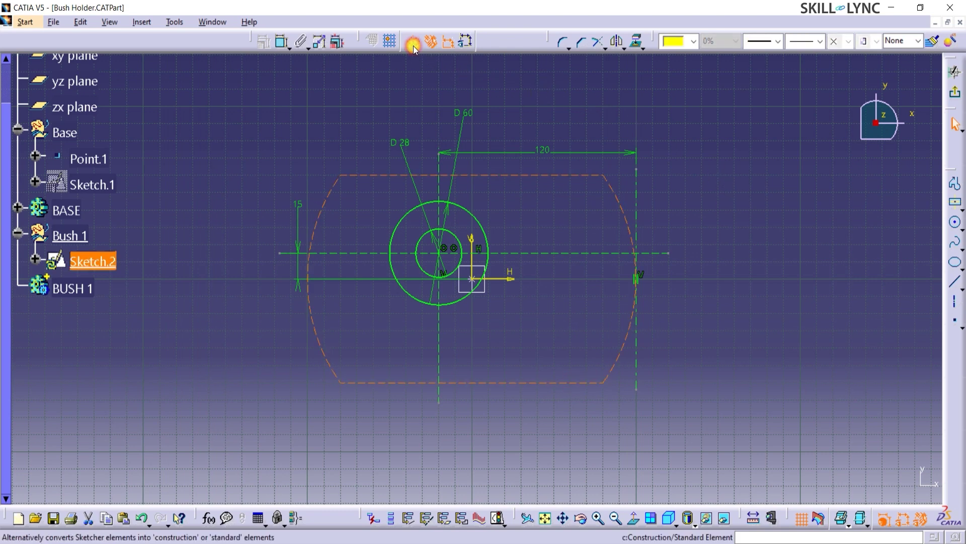
left_click(695, 168)
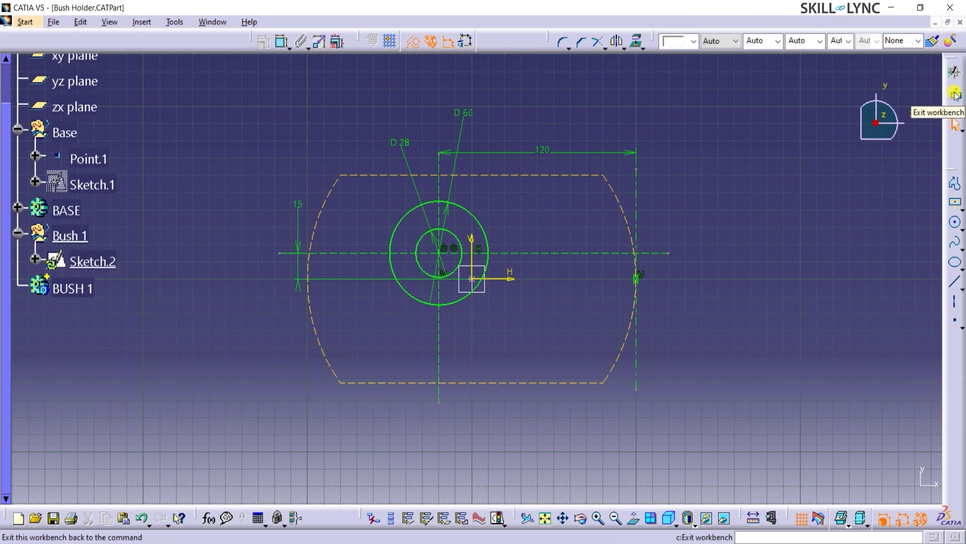
left_click(955, 94)
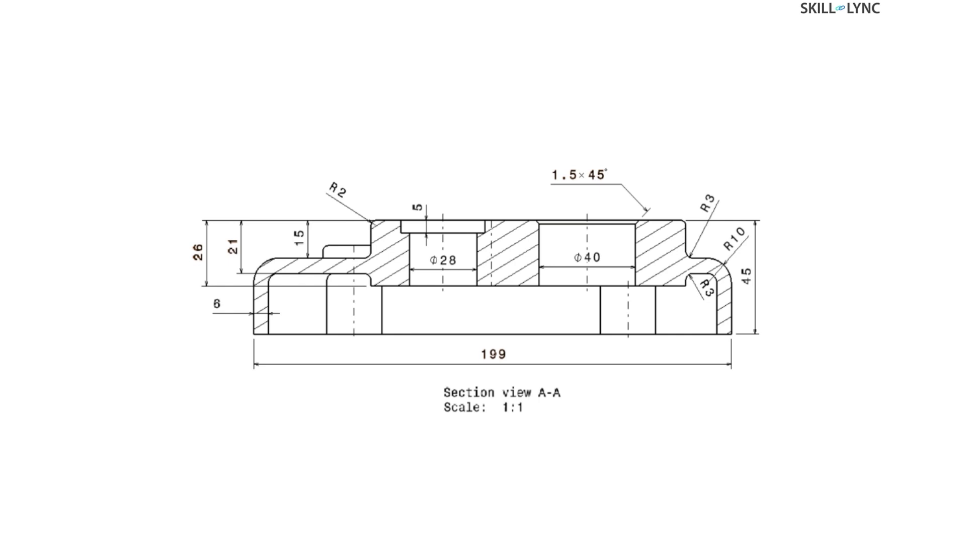
mouse_move(302, 218)
left_mouse_down()
mouse_move(272, 231)
mouse_move(325, 229)
mouse_move(284, 218)
left_mouse_up()
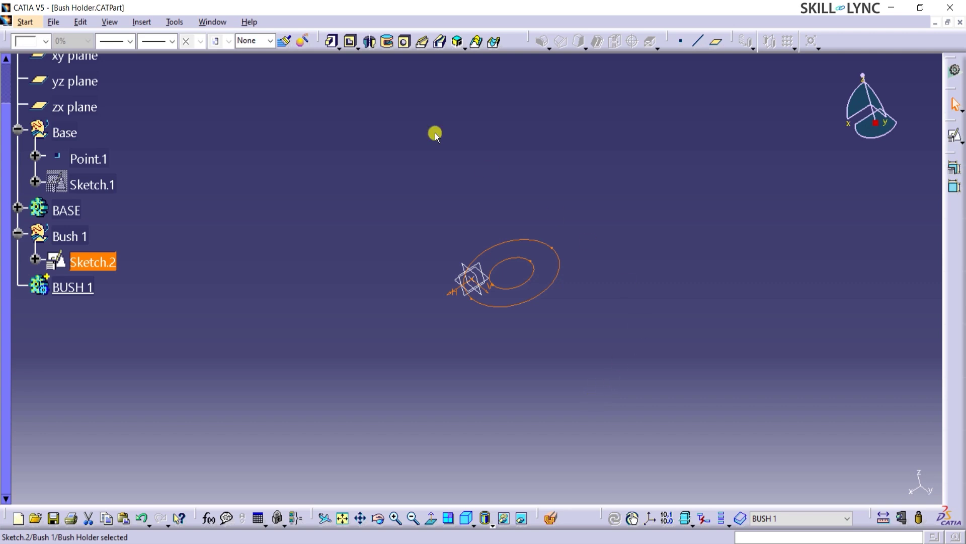
Pad the concentric-circle sketch with a first limit of 15 mm and a second limit of 11 mm.
left_click(330, 41)
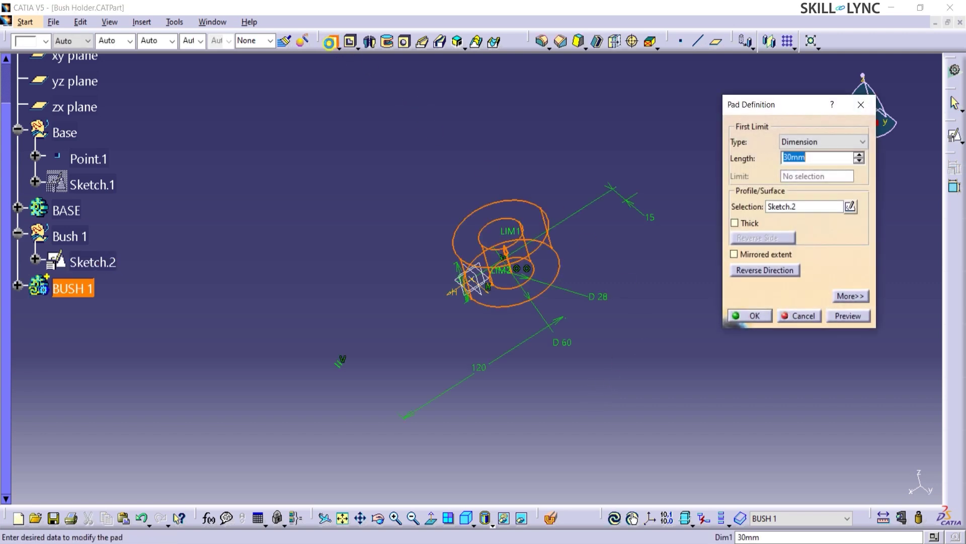
left_click(851, 295)
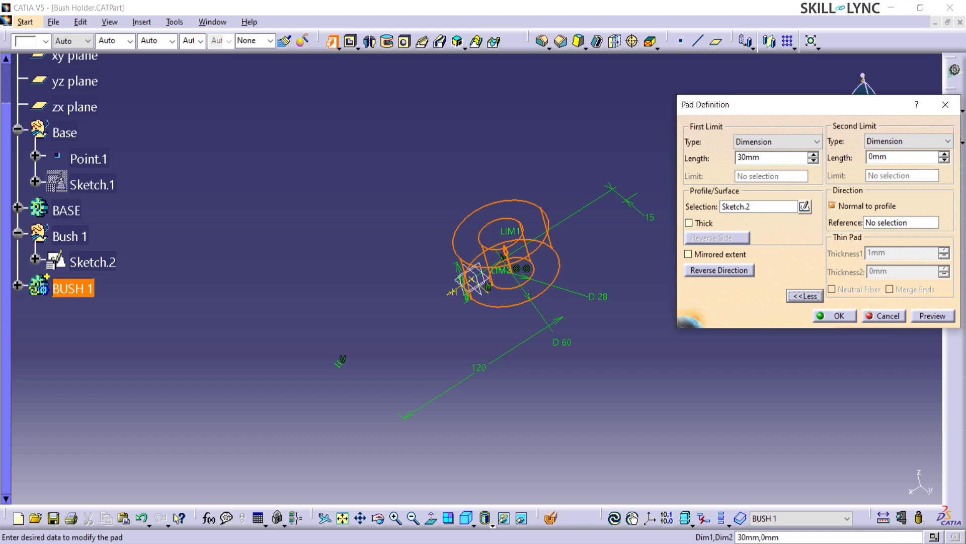
double_click(758, 157)
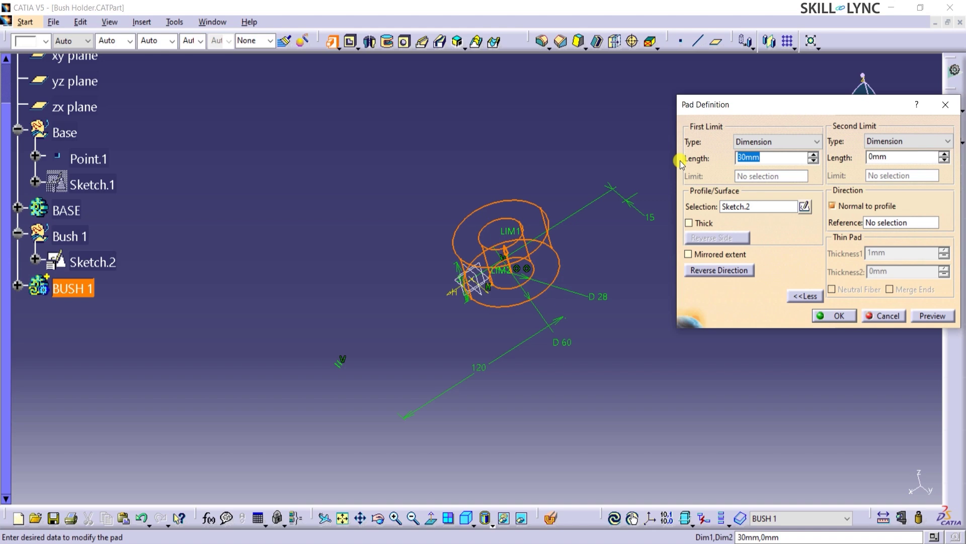
type("15")
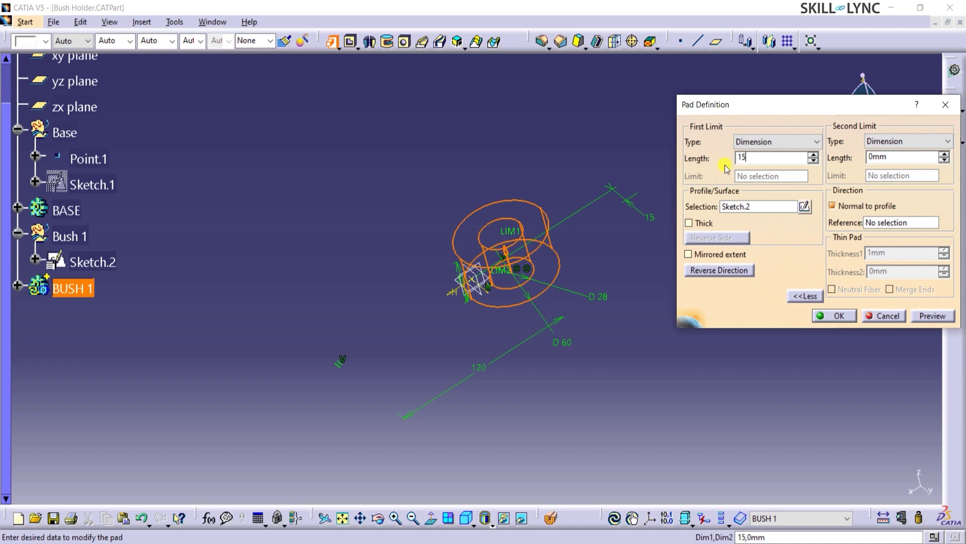
left_click(906, 158)
double_click(906, 159)
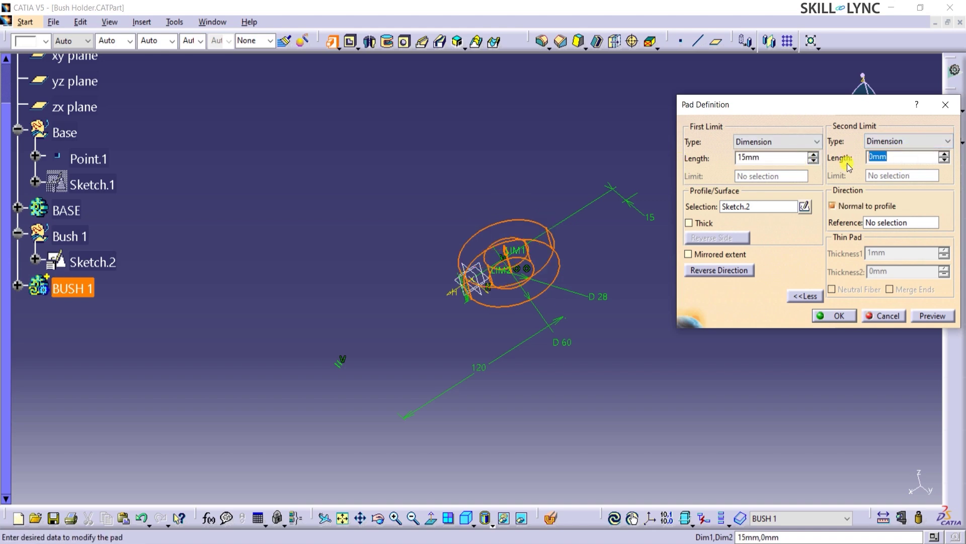
type("11")
left_click(768, 355)
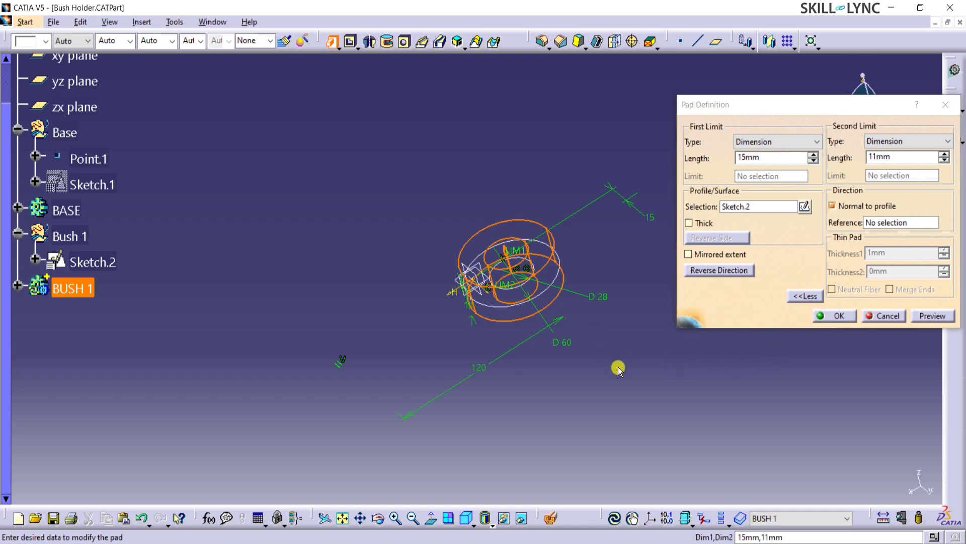
left_click(820, 317)
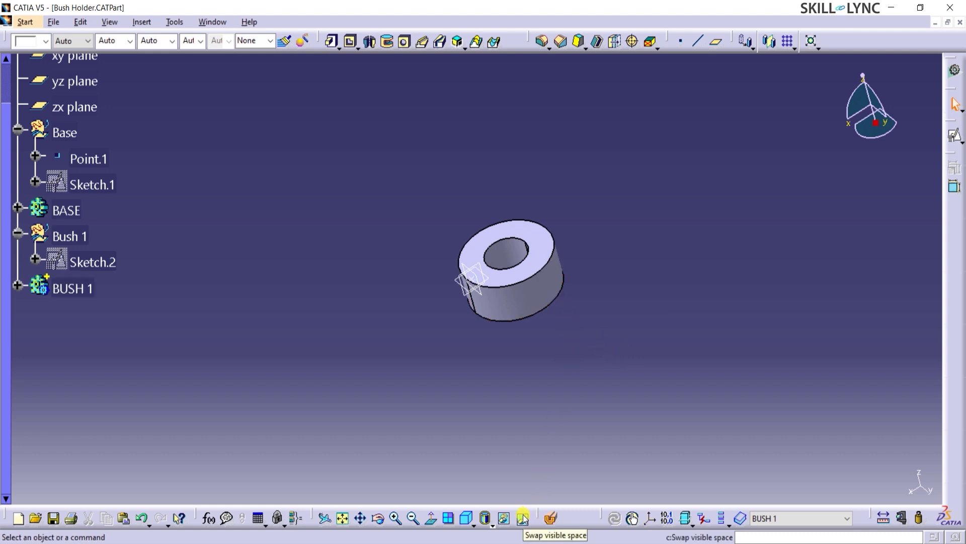
Expand the BUSH 1 and BASE bodies in the tree and show the hidden base solid again.
left_click(15, 287)
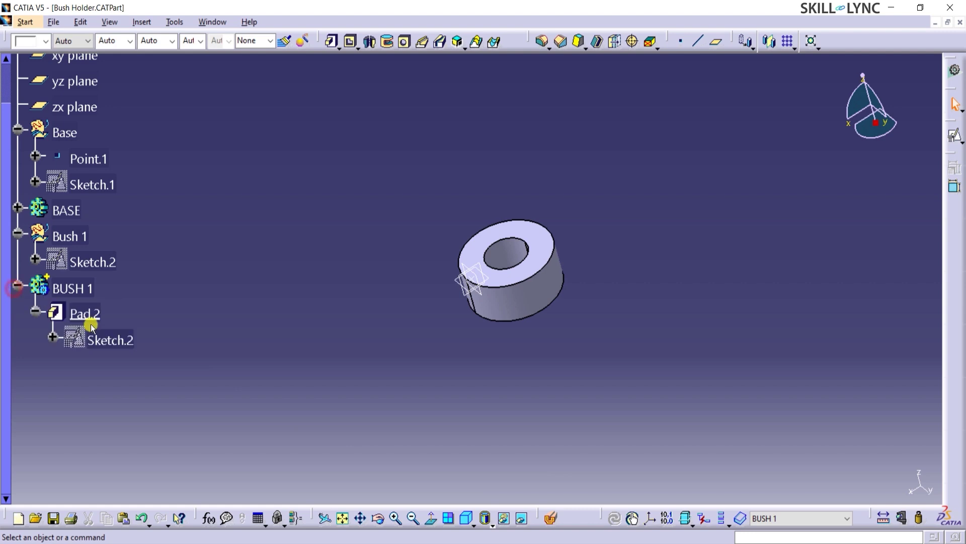
left_click(91, 315)
left_click(16, 206)
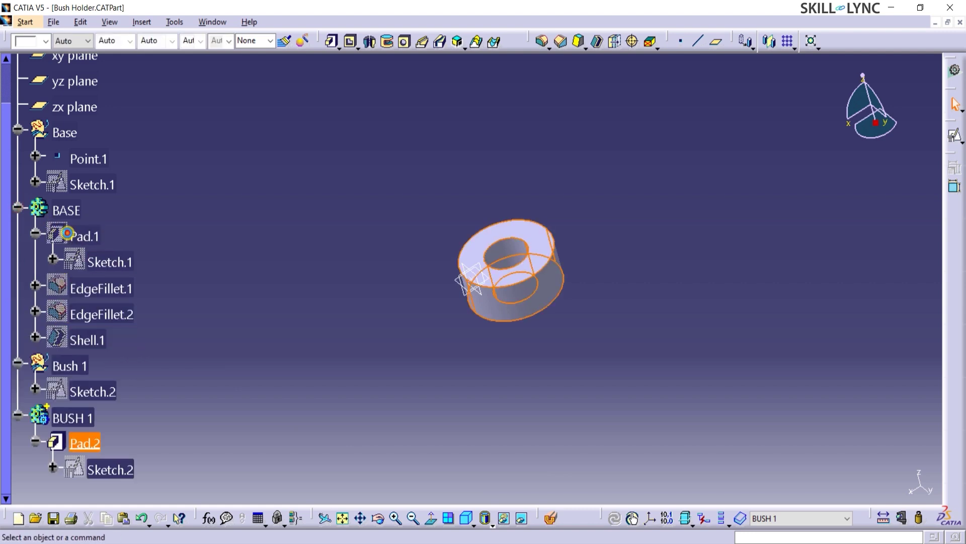
left_click(192, 330)
left_click(90, 237)
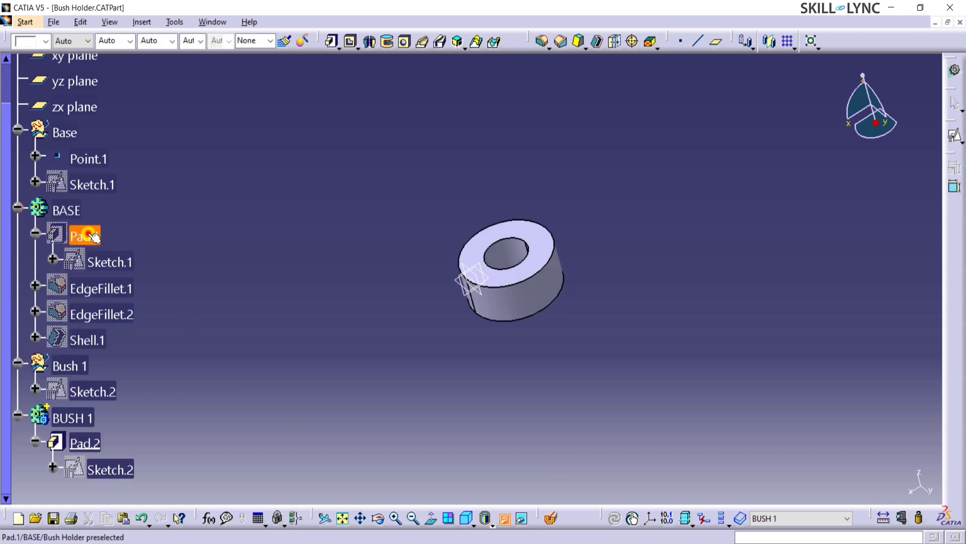
left_click(176, 334)
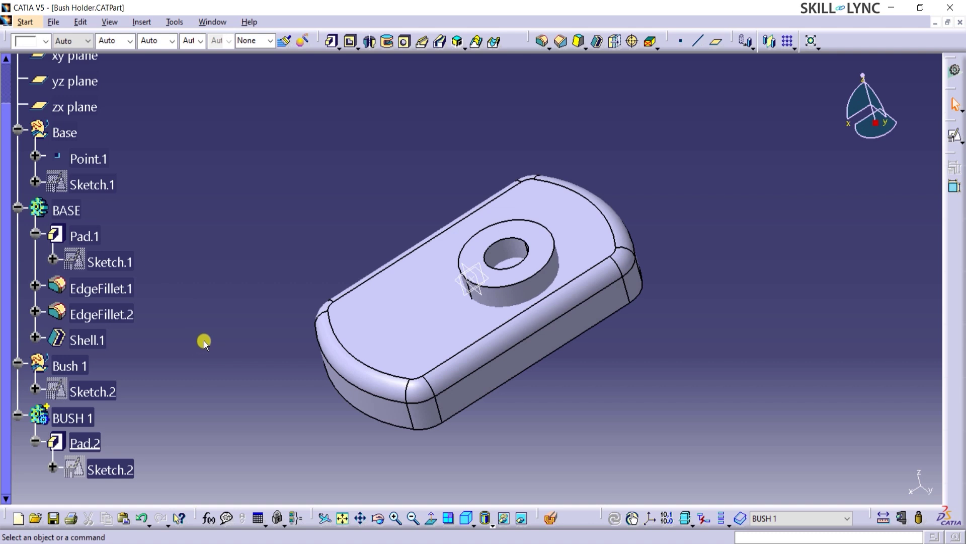
Measure the distance between the upper and lower faces of the bush.
left_click(884, 518)
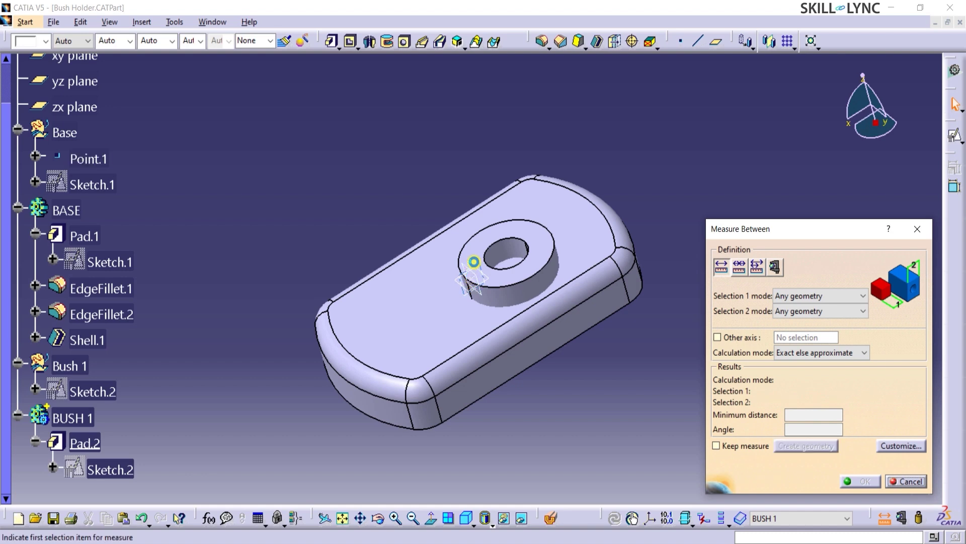
left_click(475, 258)
middle_click_drag(594, 371, 464, 184)
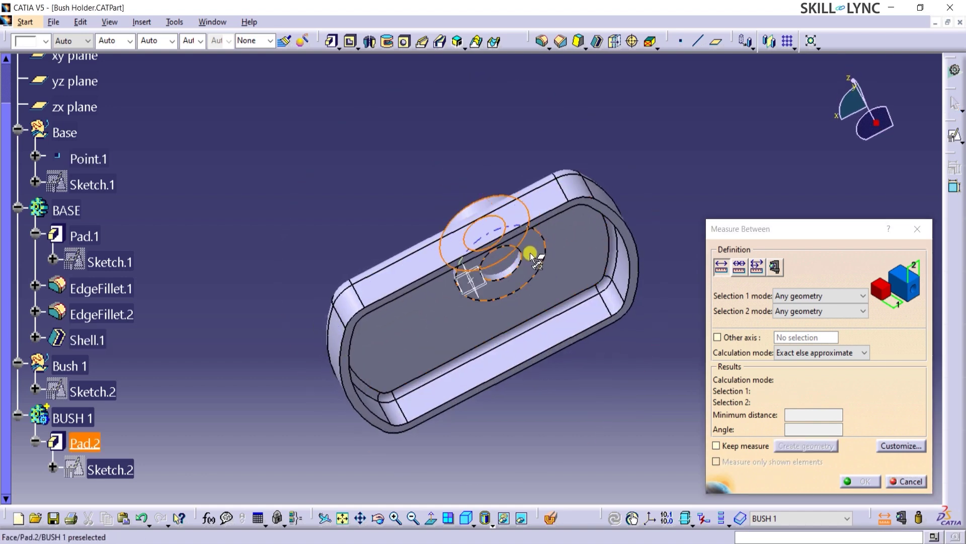
left_click(535, 258)
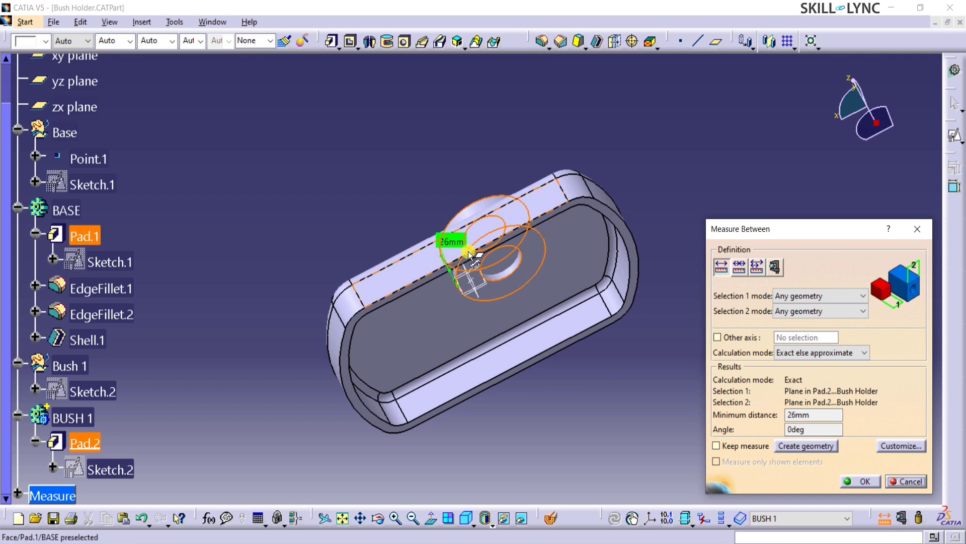
left_click(864, 481)
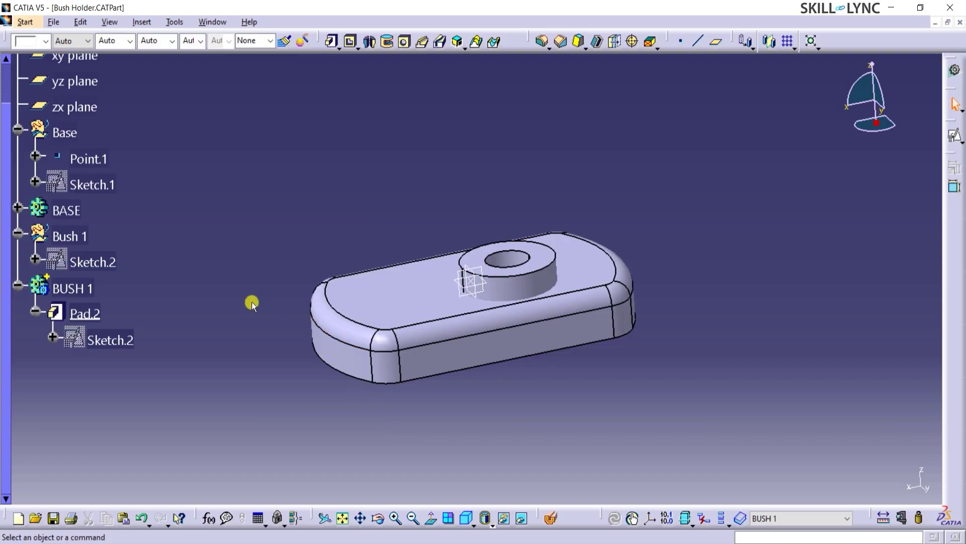
Define the Bush 1 geometrical set as the in-work object.
left_click(71, 237)
right_click(71, 238)
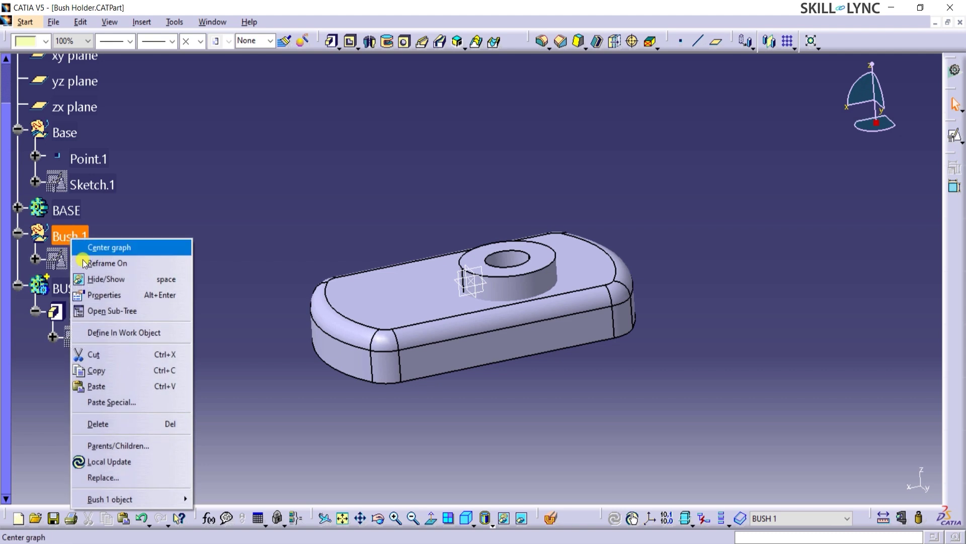
left_click(98, 332)
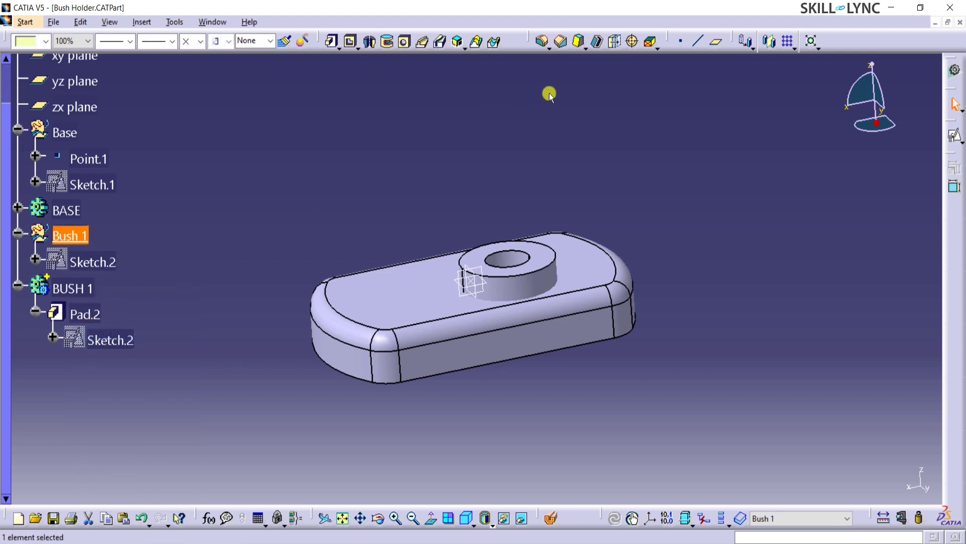
Create a plane offset 11 mm from the xy plane, reversed to lie below it.
left_click(716, 43)
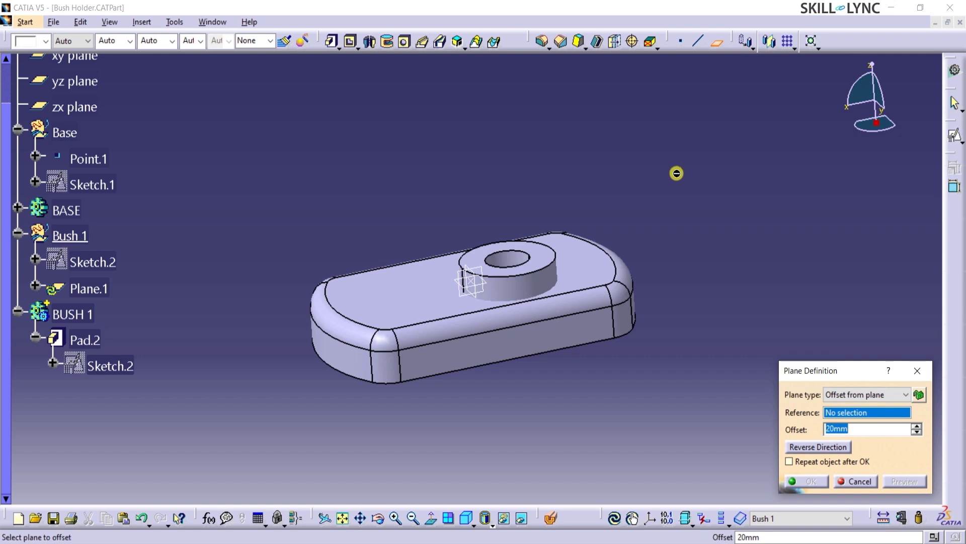
left_click(837, 395)
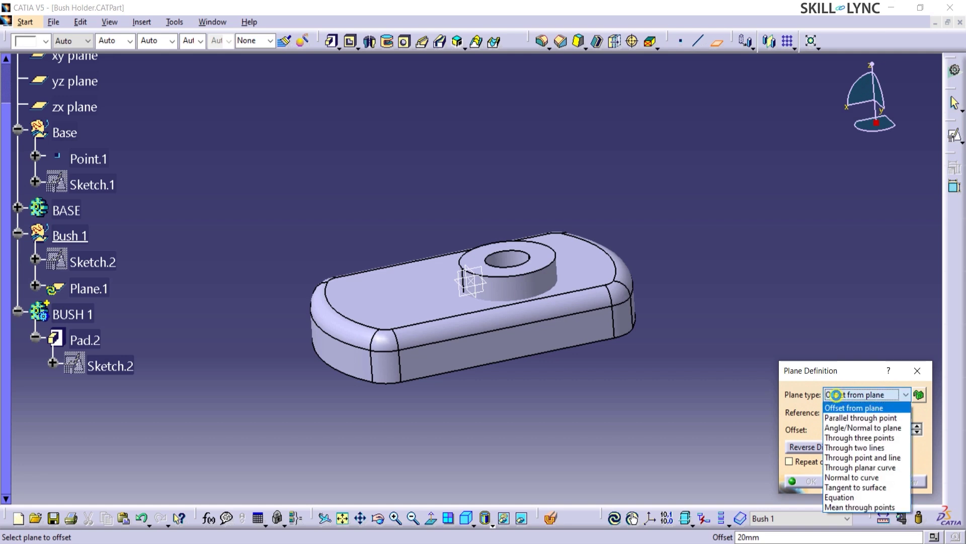
left_click(837, 396)
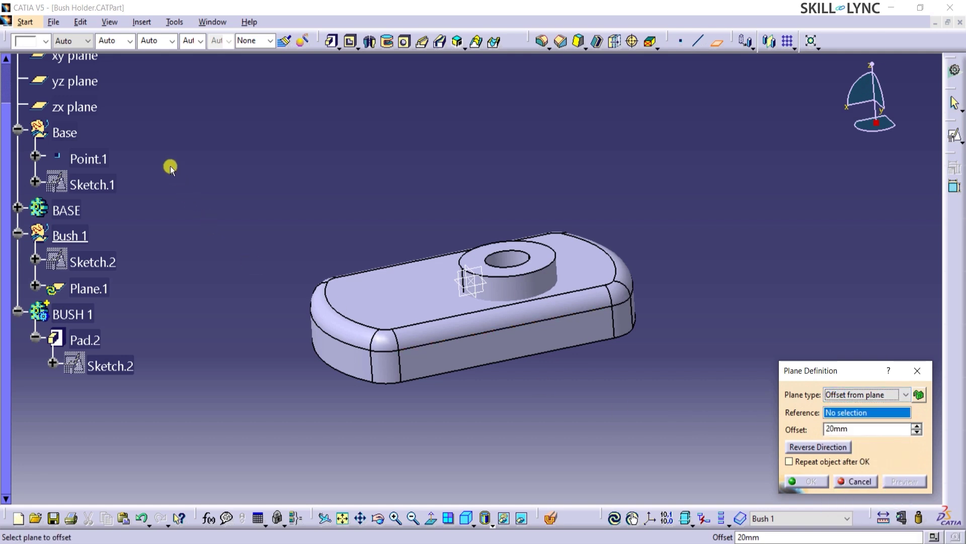
scroll(145, 122, "up", 2)
left_click(50, 101)
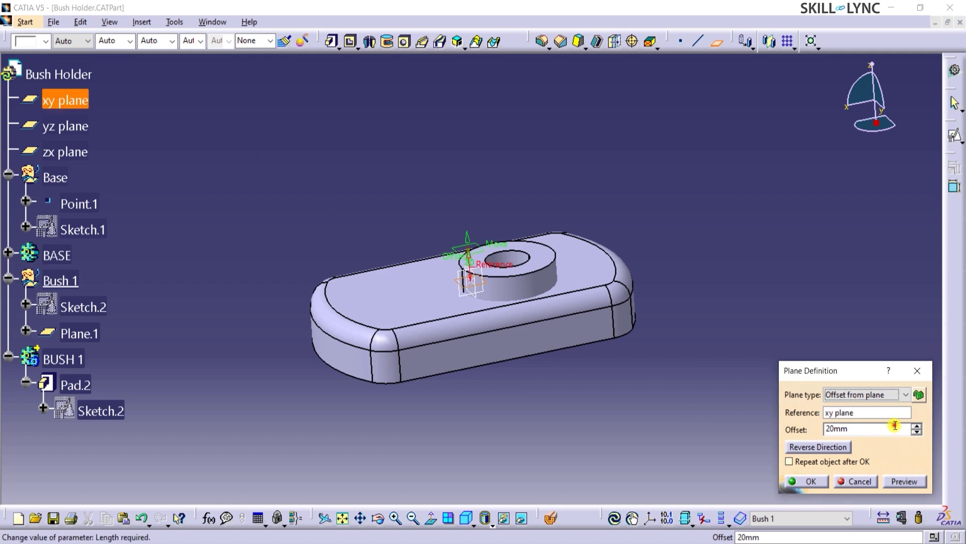
left_click(793, 427)
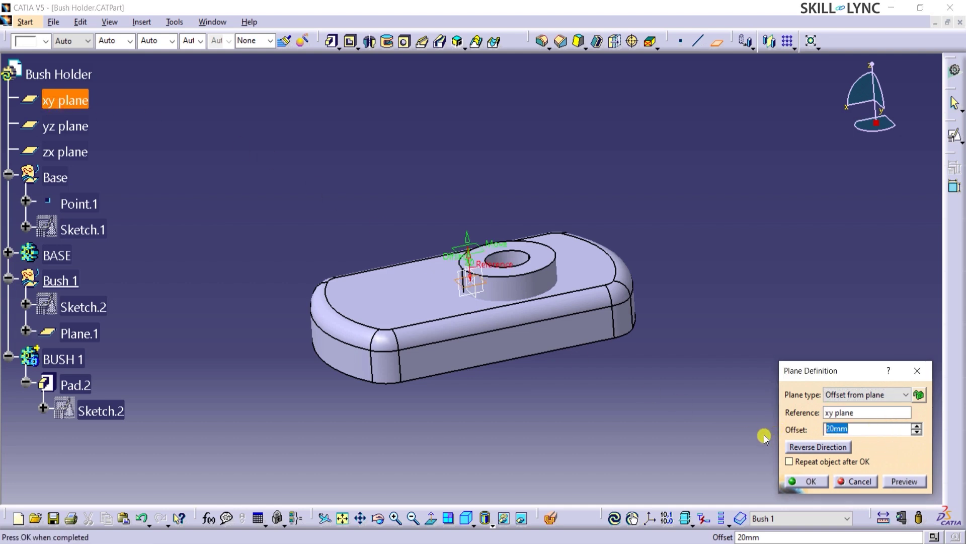
type("11")
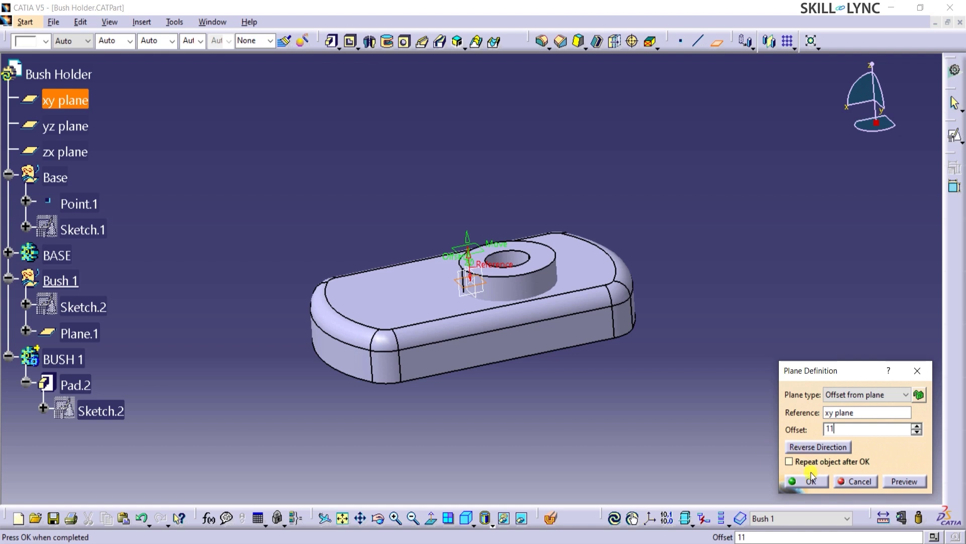
left_click(820, 449)
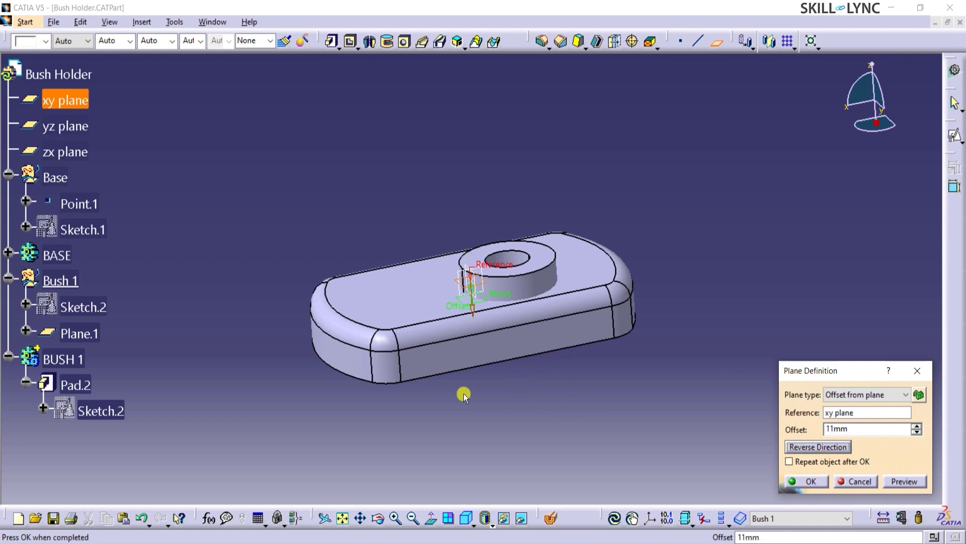
left_click(804, 482)
middle_click_drag(577, 423, 573, 444)
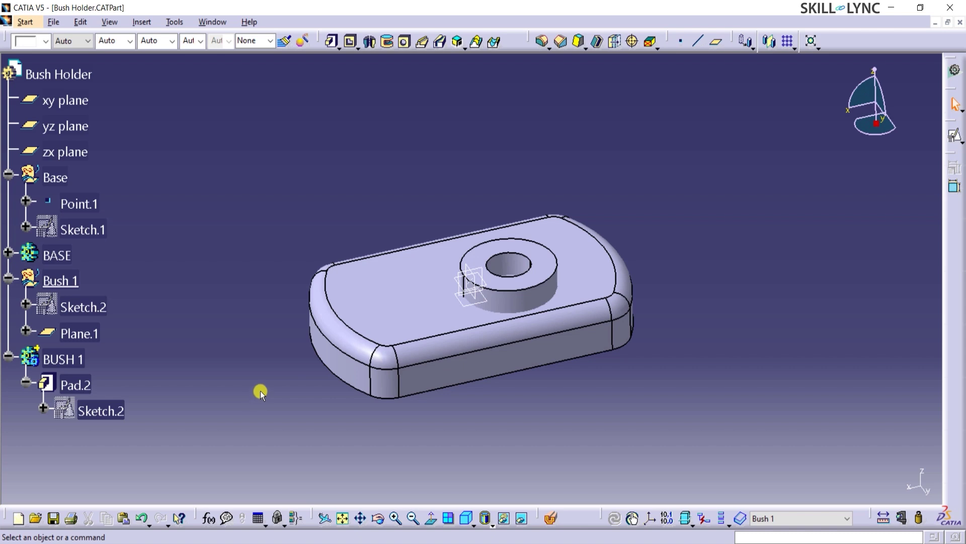
right_click(80, 307)
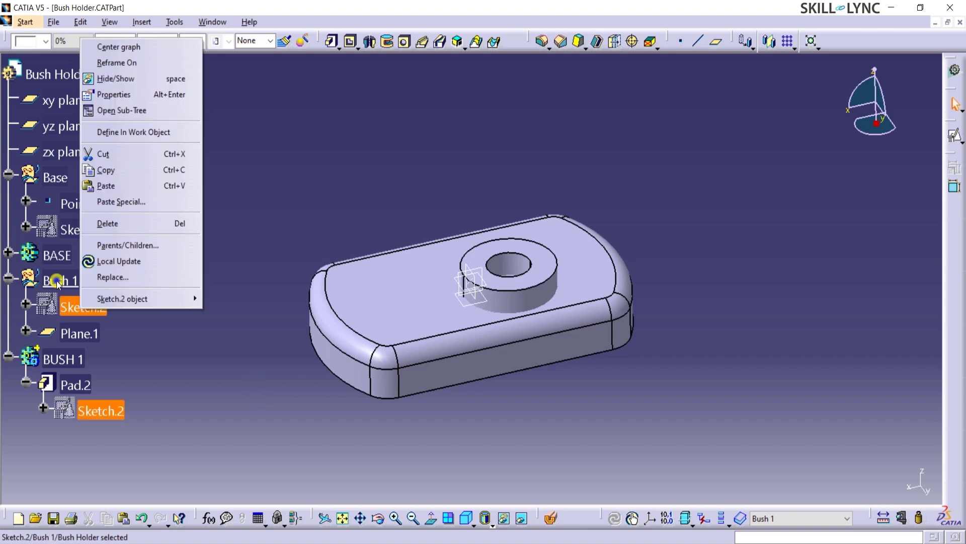
left_click(57, 282)
right_click(57, 282)
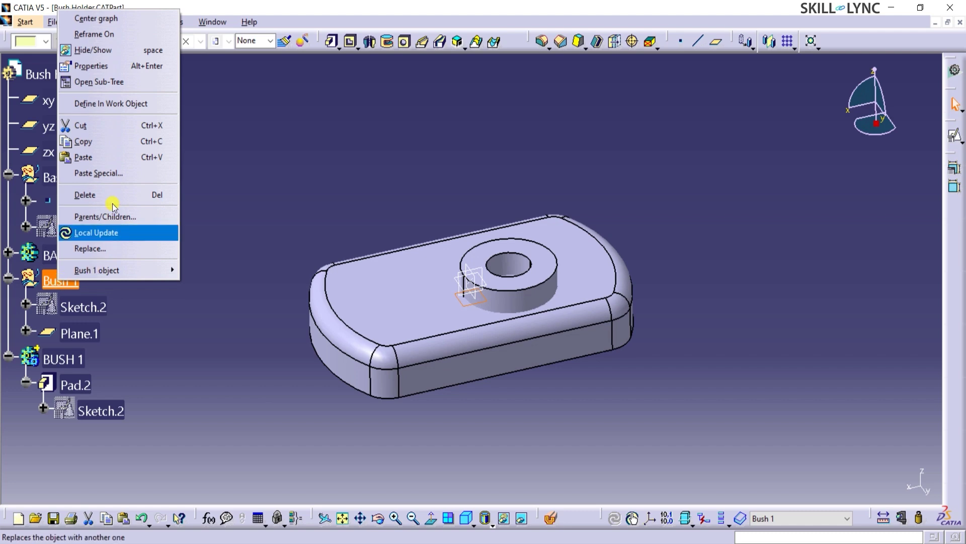
left_click(83, 108)
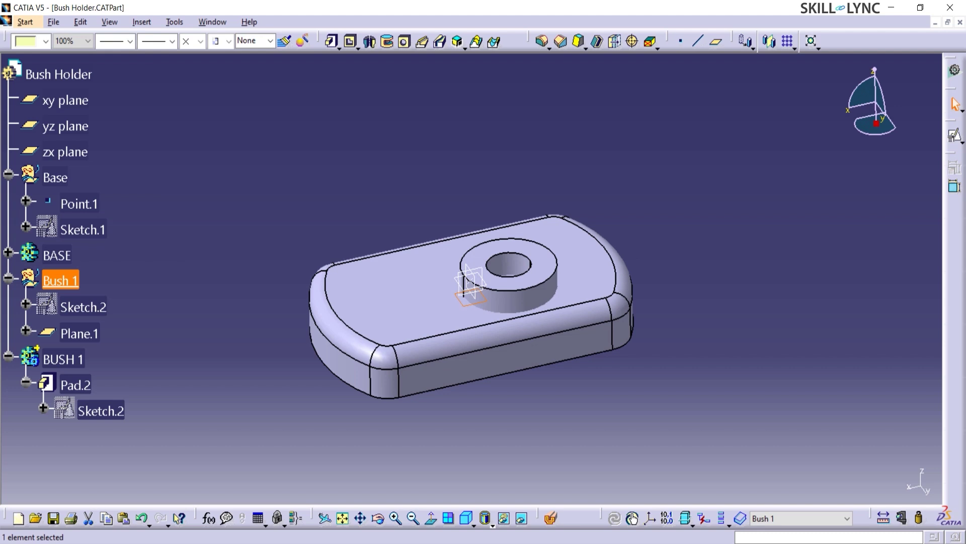
Change the support of Sketch.2 from the base face to the offset plane Plane.1.
right_click(94, 306)
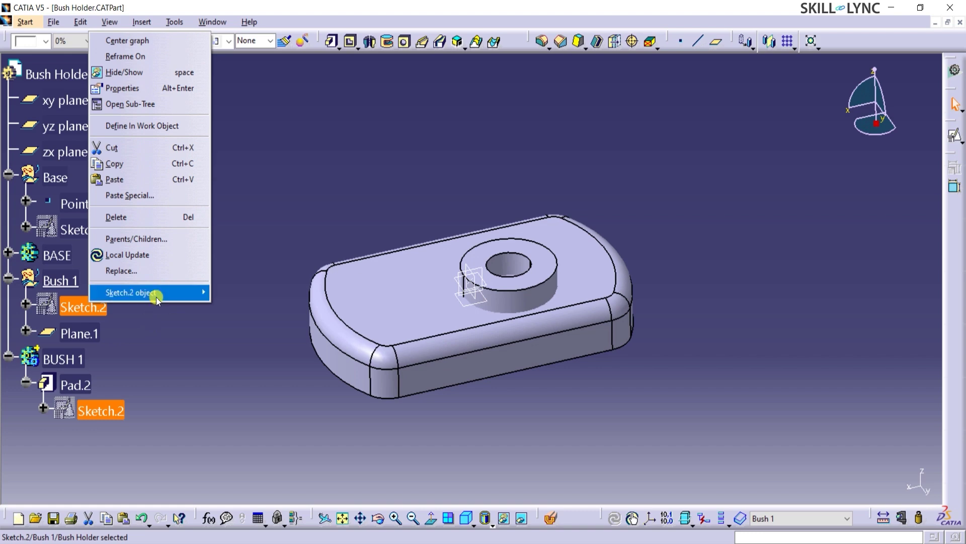
mouse_move(156, 297)
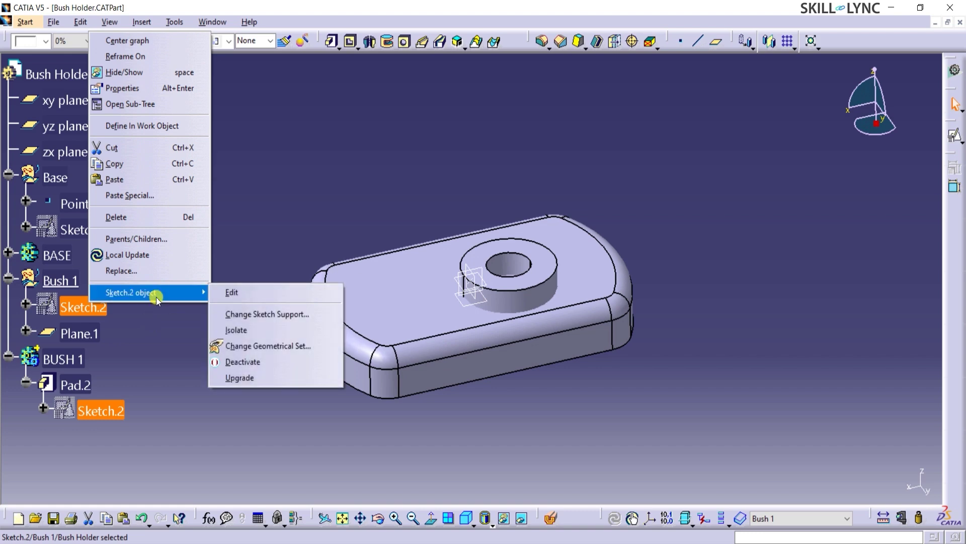
left_click(228, 315)
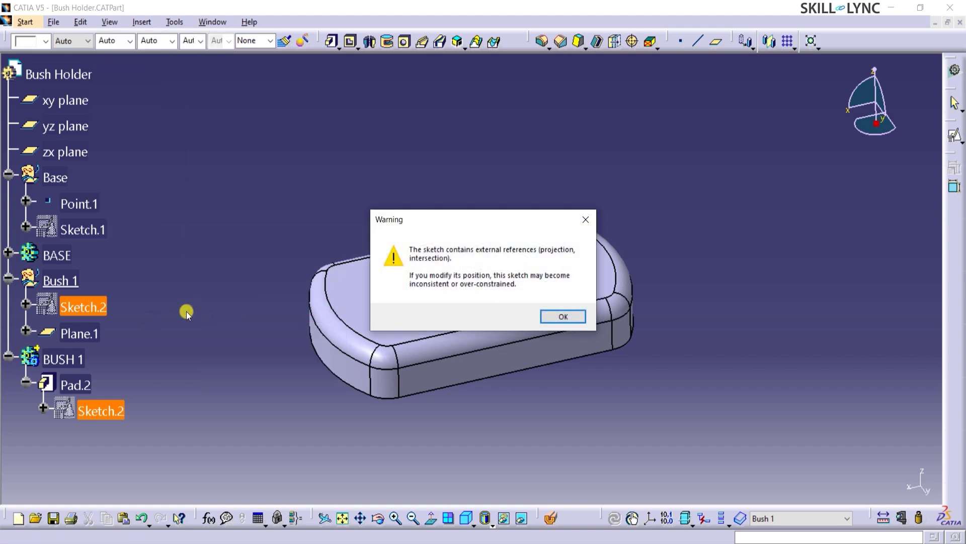
left_click(557, 318)
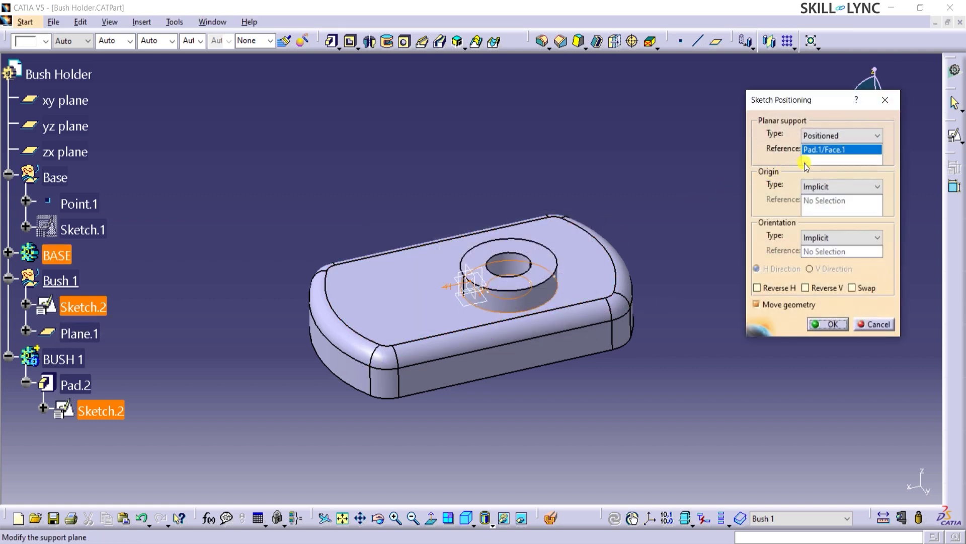
left_click(100, 334)
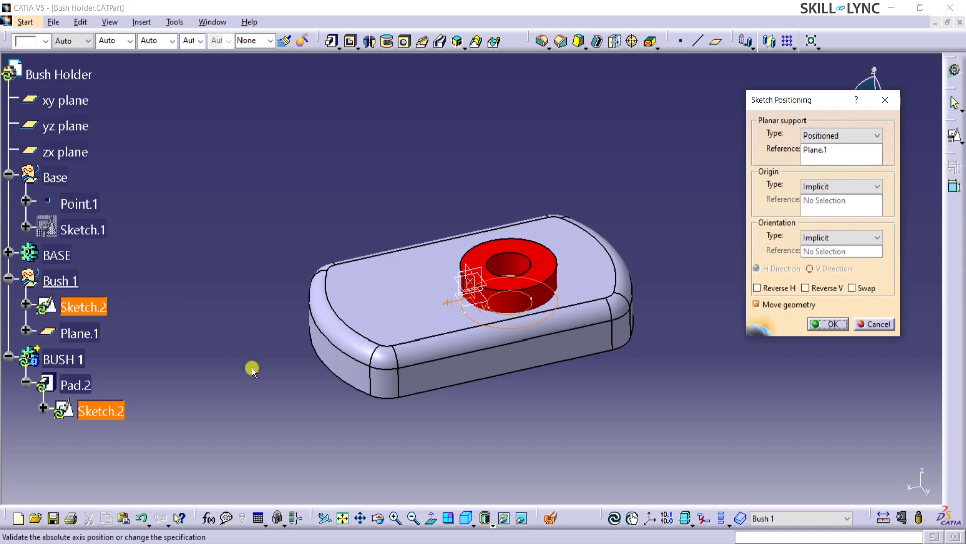
left_click(821, 327)
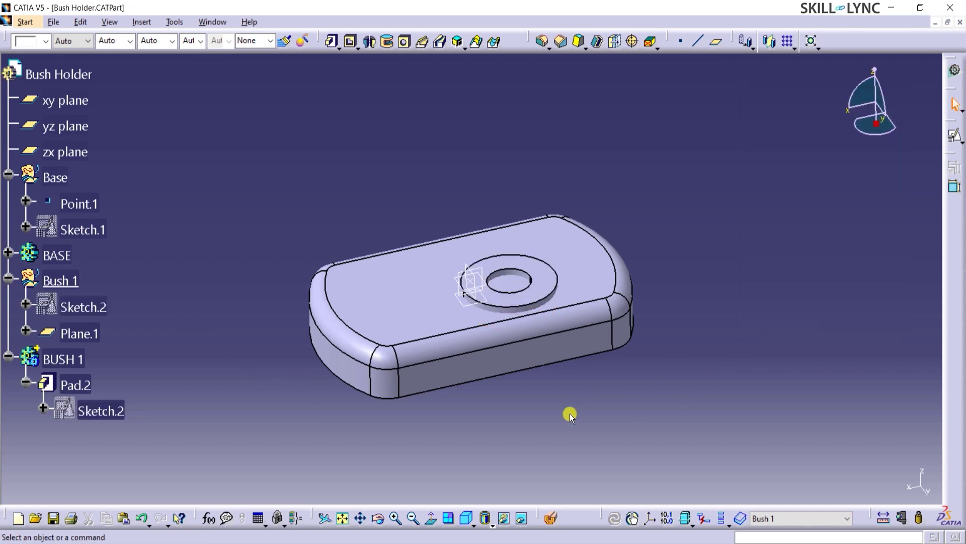
Edit the bush's Pad.2, setting the first limit length to 26 mm and the second limit length to 0 mm.
left_click(570, 414)
mouse_move(518, 397)
middle_mouse_down()
mouse_move(436, 244)
mouse_move(442, 226)
mouse_move(518, 378)
middle_mouse_up()
left_click(80, 385)
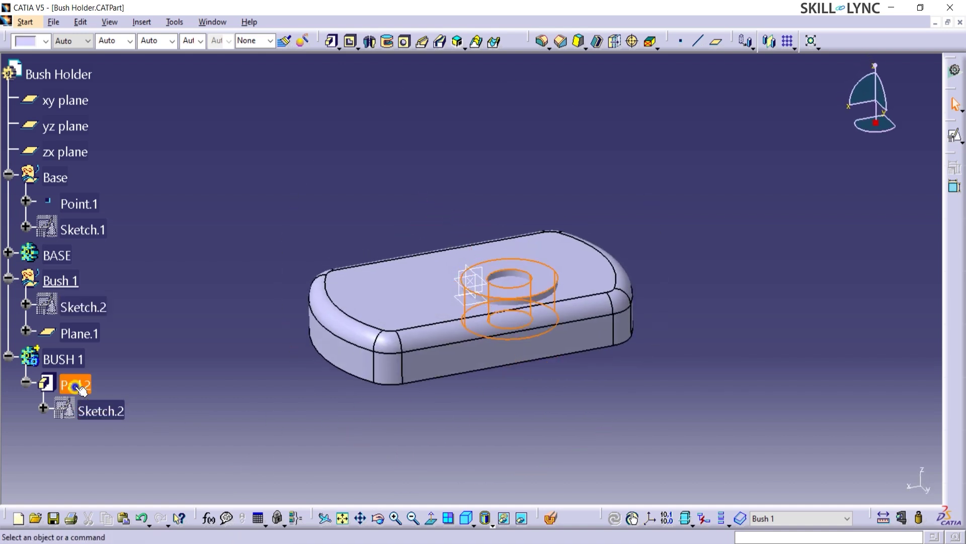
right_click(83, 387)
left_click(76, 388)
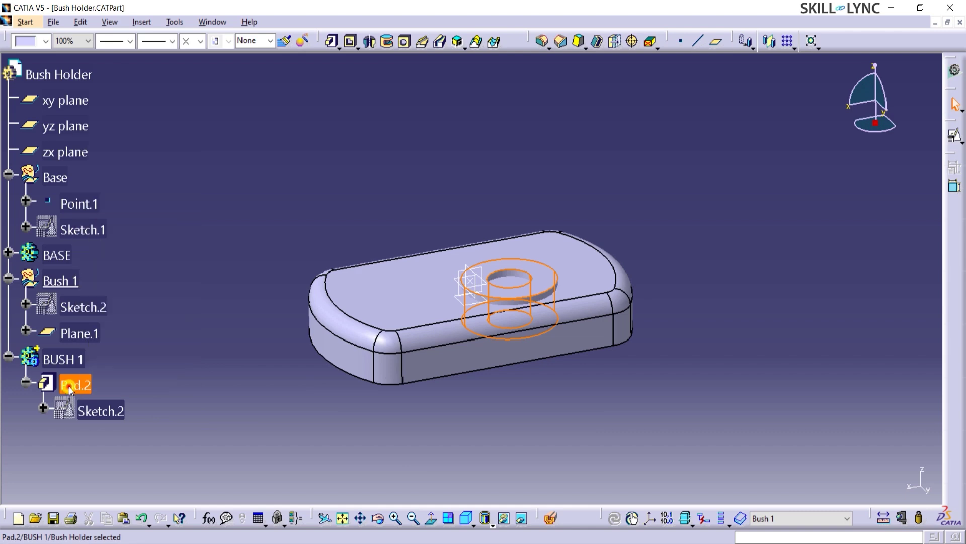
double_click(76, 386)
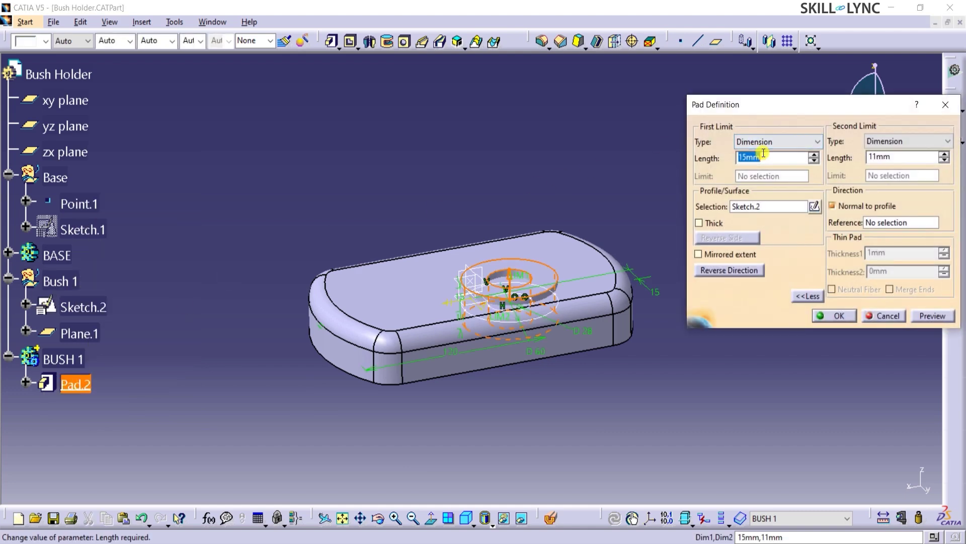
type("26")
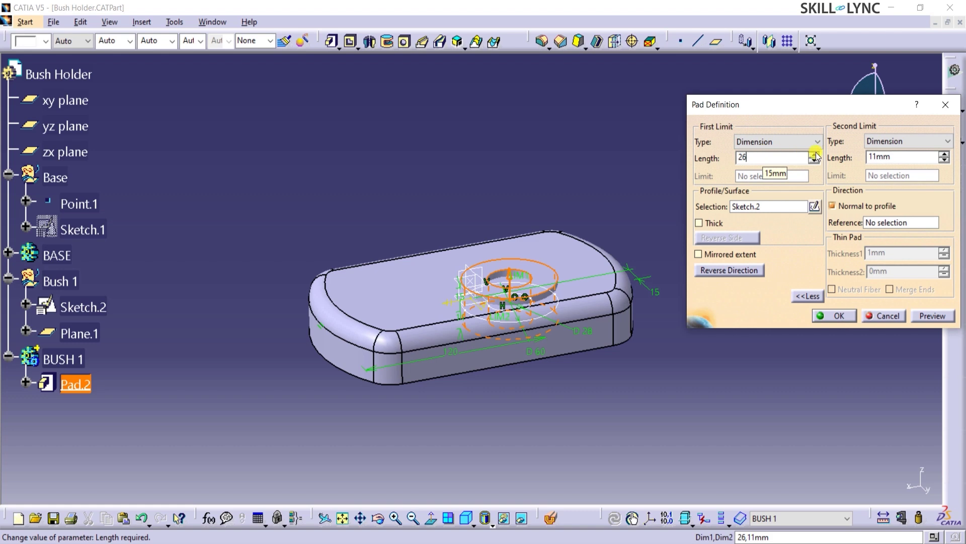
left_click(892, 158)
double_click(892, 160)
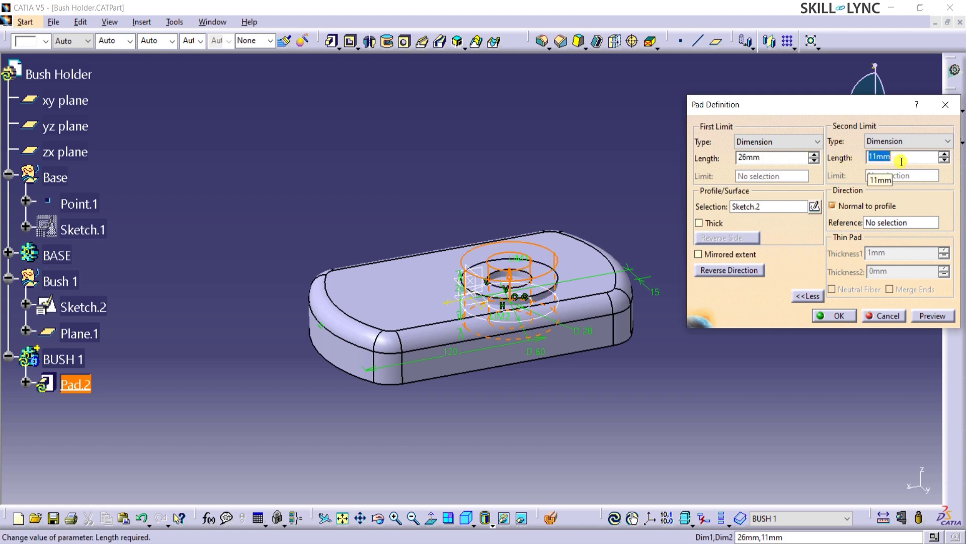
type("0")
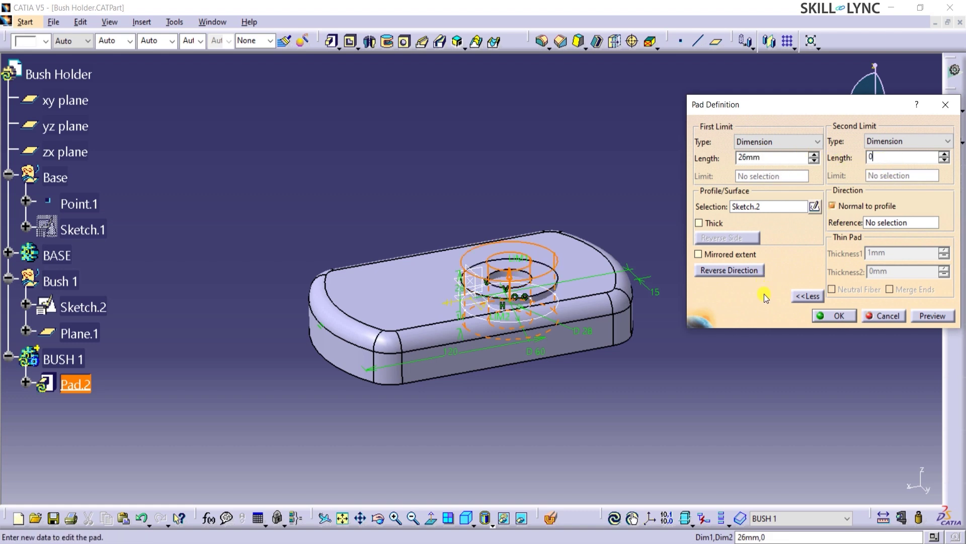
left_click(933, 316)
left_click(839, 320)
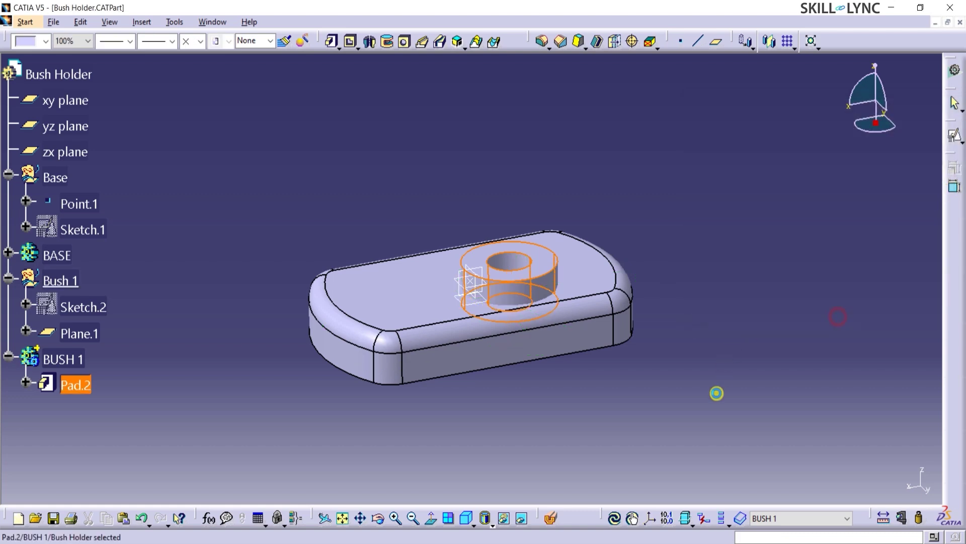
Measure the height of the edited bush pad between its upper and lower annular faces.
left_click(884, 518)
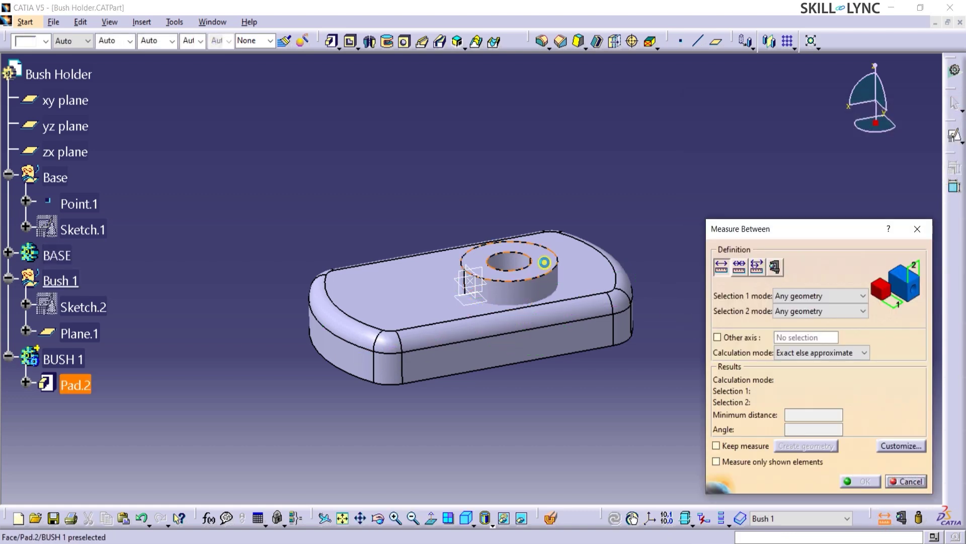
left_click(547, 259)
middle_click_drag(594, 394, 525, 185)
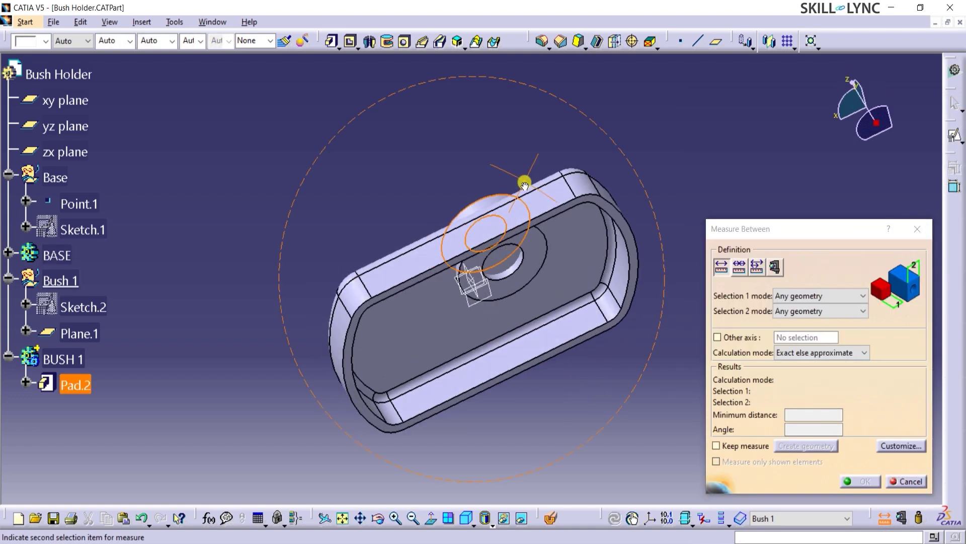
left_click(533, 247)
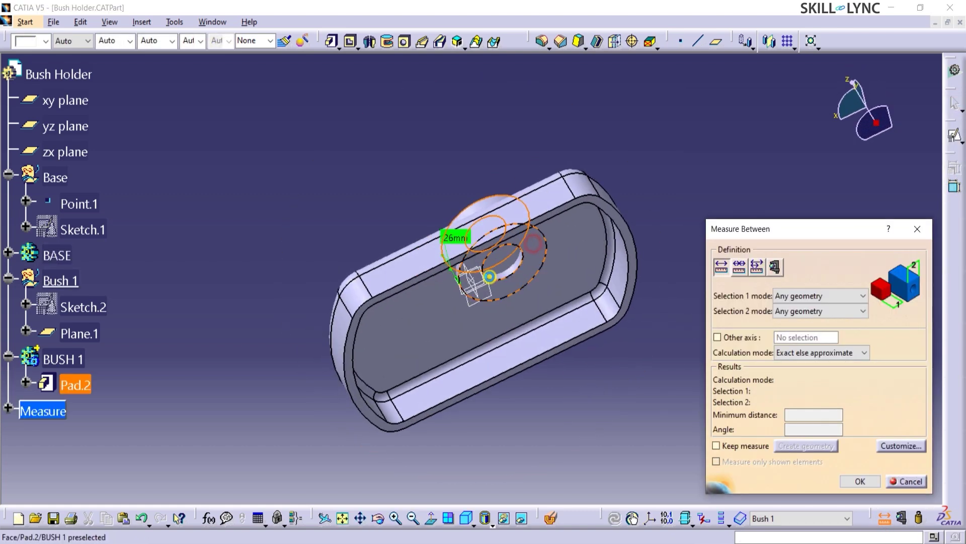
left_click(861, 480)
middle_click_drag(500, 139, 535, 259)
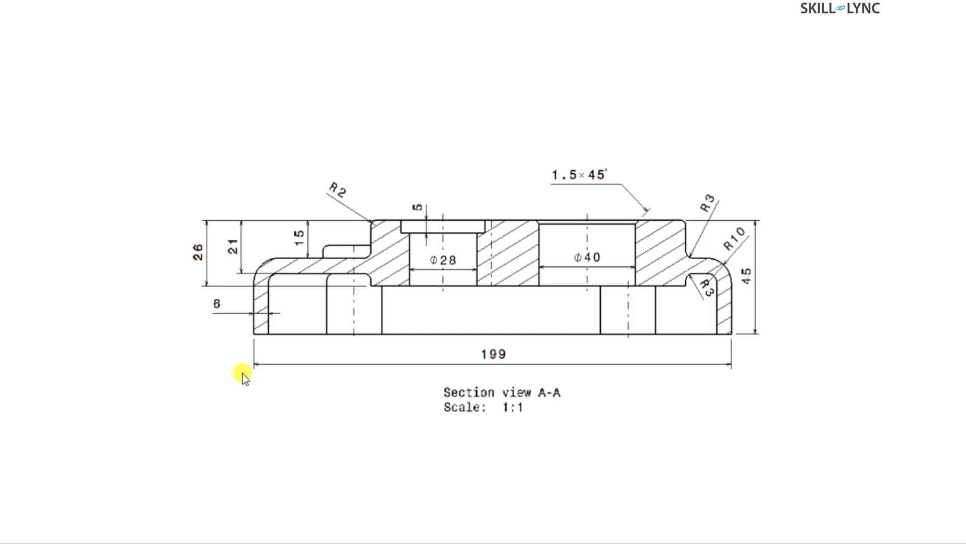
Consult section view A-A of the drawing for the bush's counterbore, and insert a new body into the Bush Holder part.
left_click(242, 374)
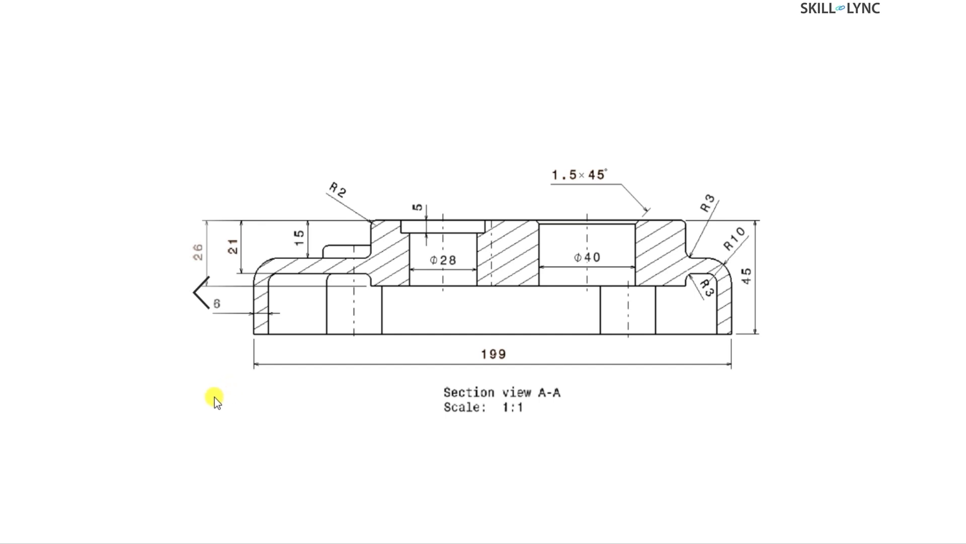
left_click(429, 228)
left_click(276, 469)
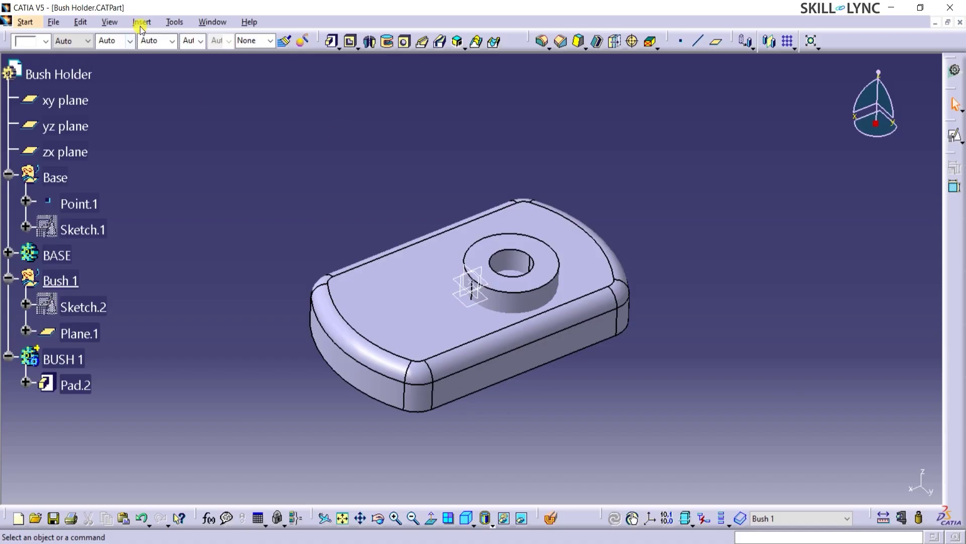
left_click(142, 22)
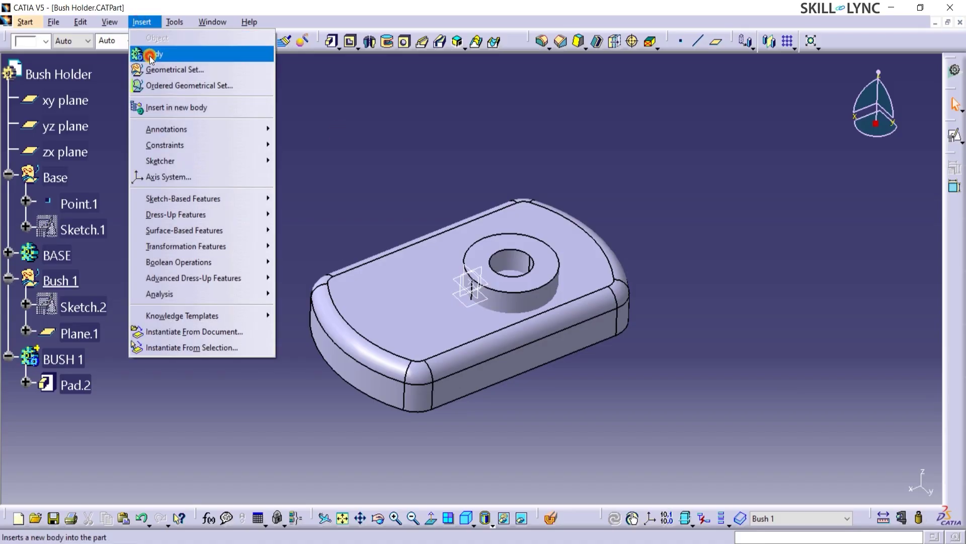
left_click(151, 54)
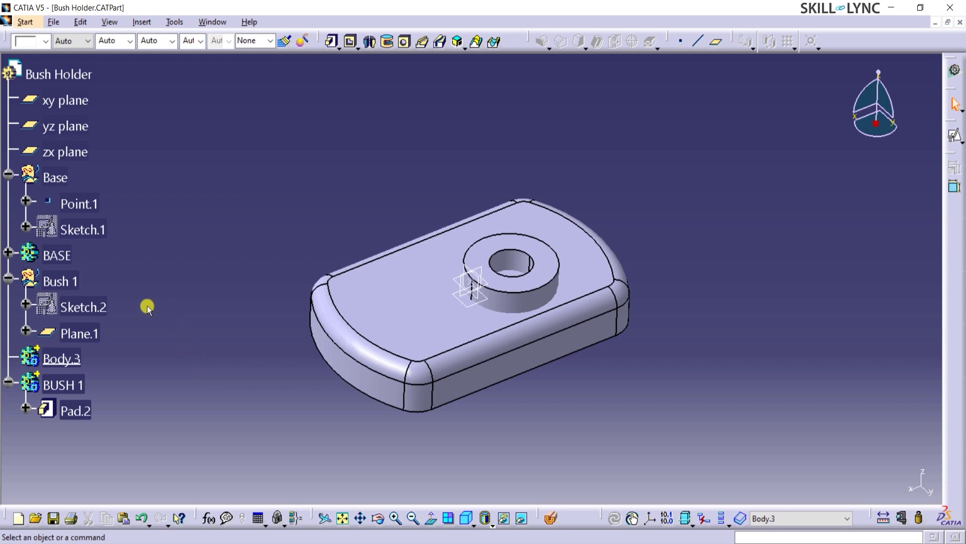
Copy Sketch.2 and paste the duplicate into the Bush 1 geometrical set.
right_click(103, 307)
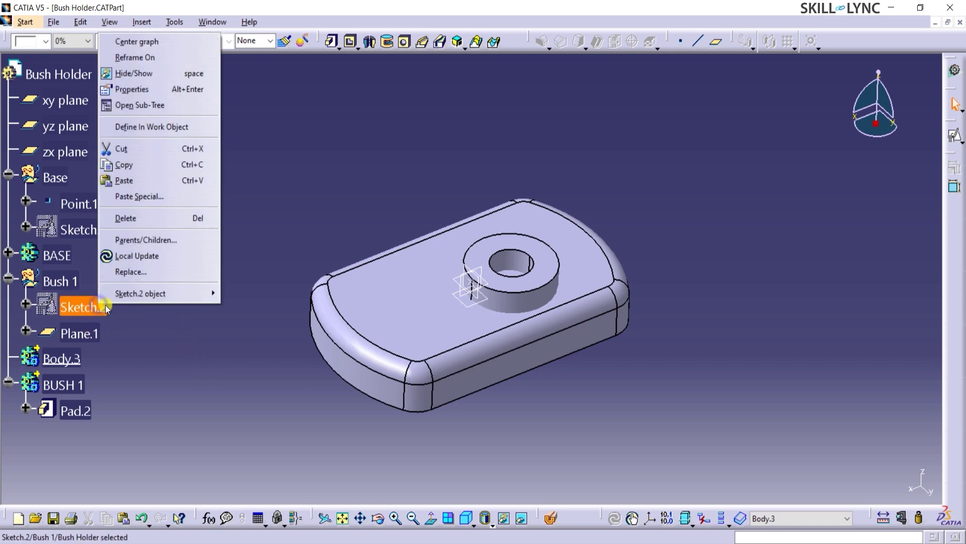
left_click(149, 166)
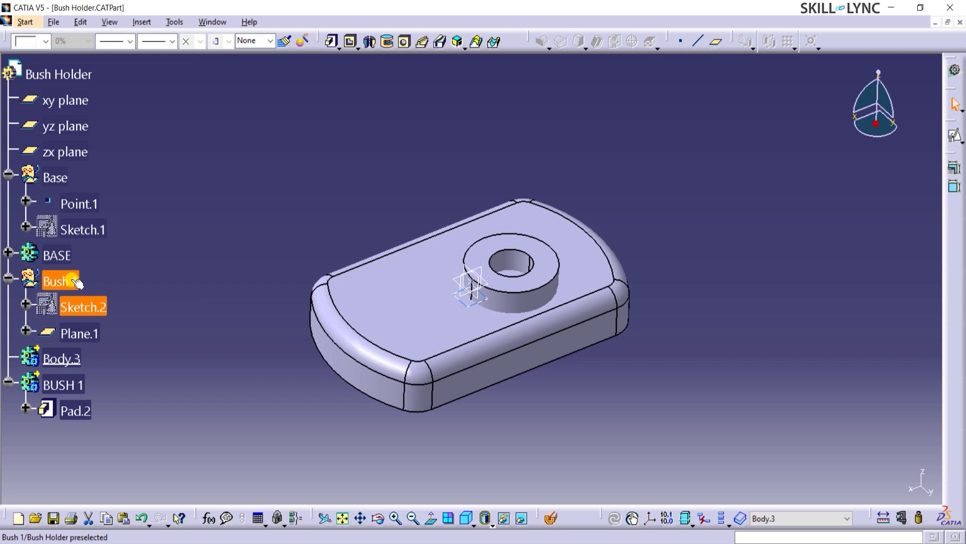
right_click(77, 283)
left_click(120, 158)
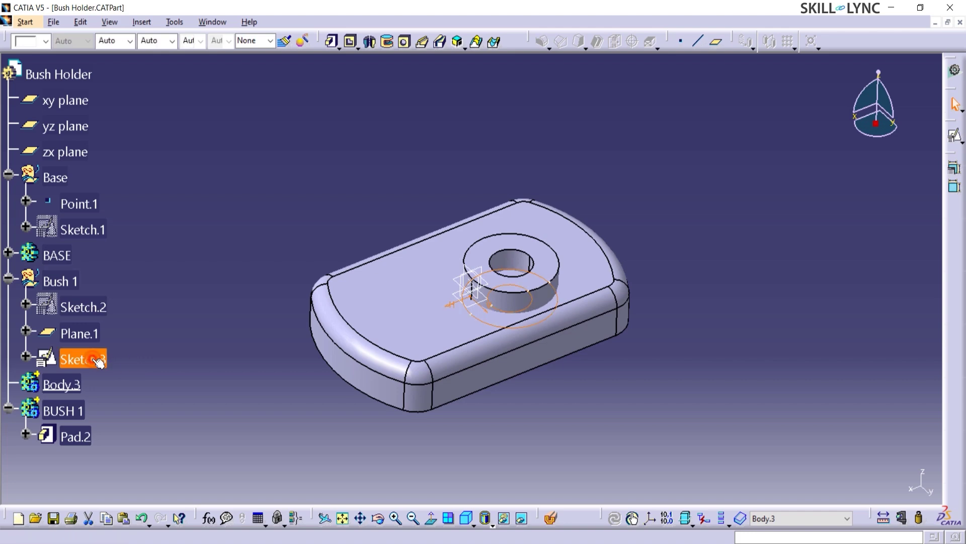
Open the copied Sketch.3 for editing and delete its outer 60 mm circle.
left_click(146, 358)
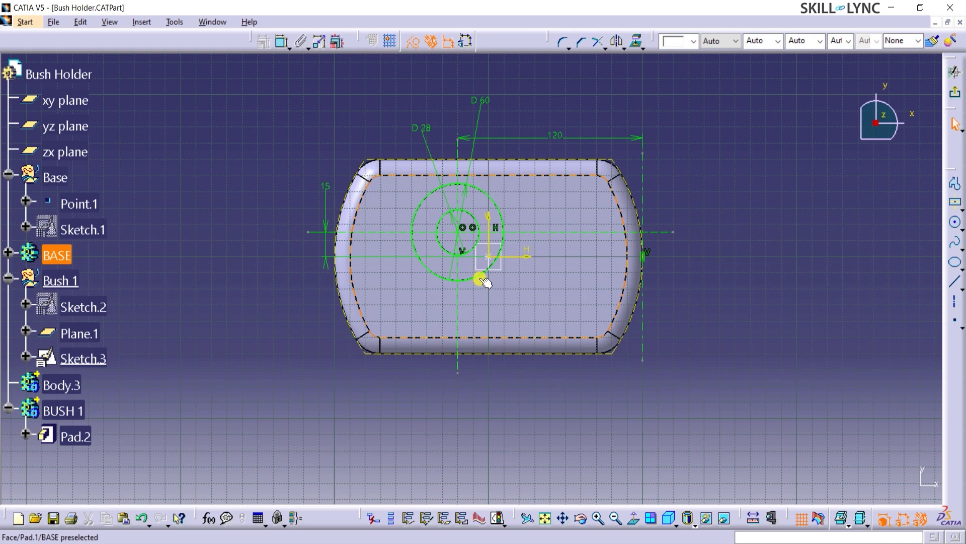
left_click(480, 275)
left_click(444, 380)
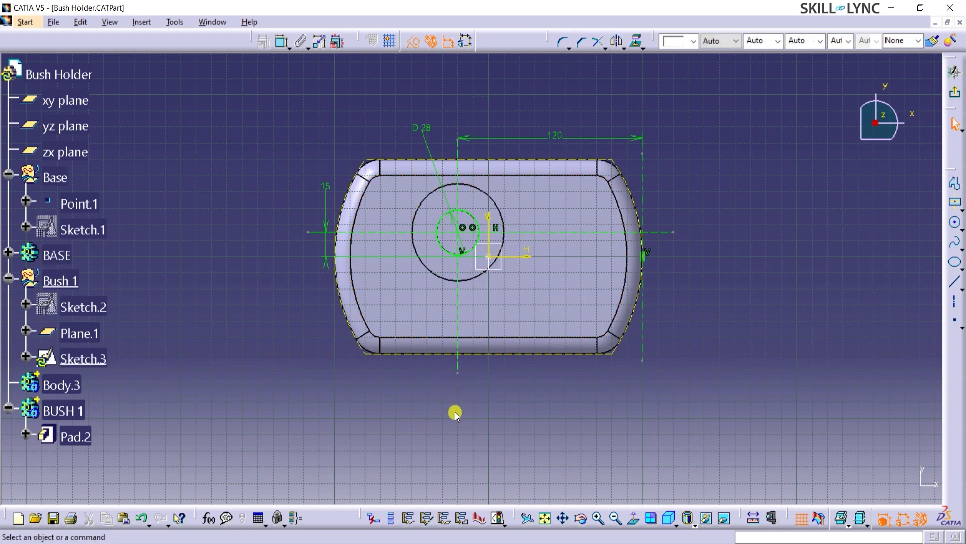
Set the remaining circle's diameter to 35 mm and exit the sketch.
double_click(437, 130)
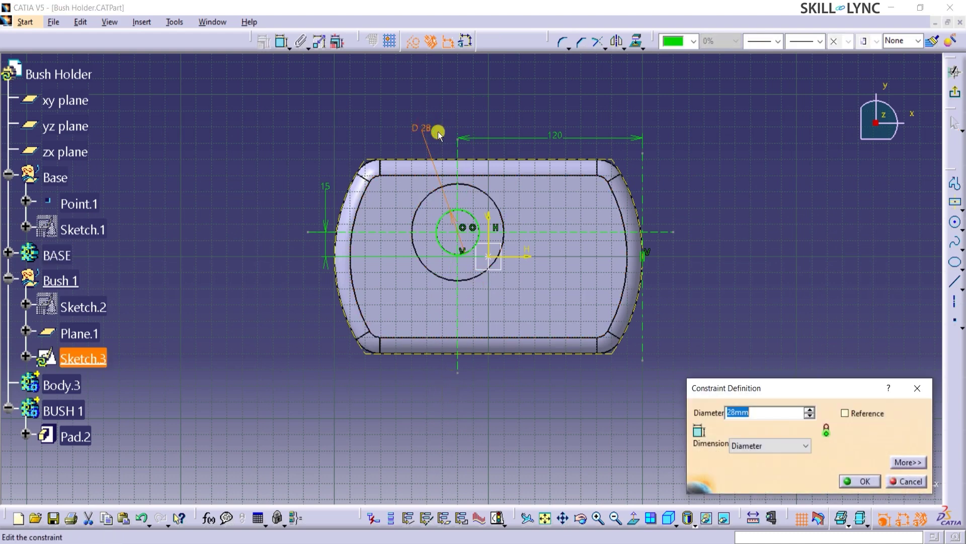
type("35")
key("Return")
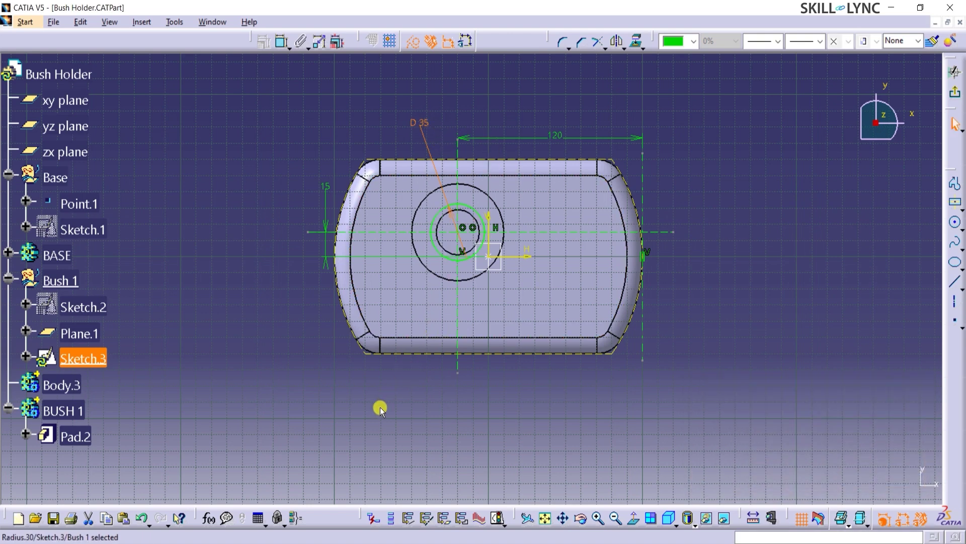
left_click(372, 422)
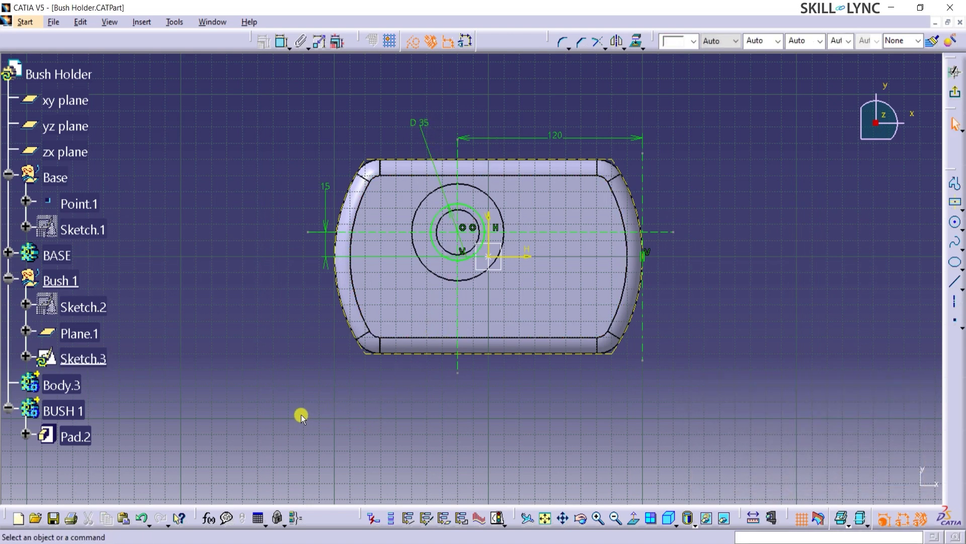
left_click(956, 99)
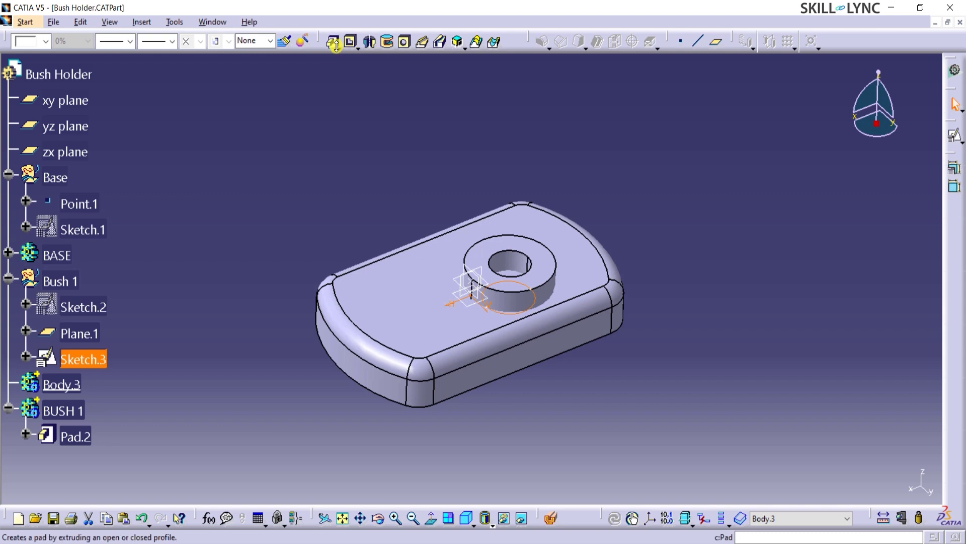
Pad Sketch.3 in the new body with a first limit of 26 mm and a second limit of -21 mm.
mouse_move(336, 45)
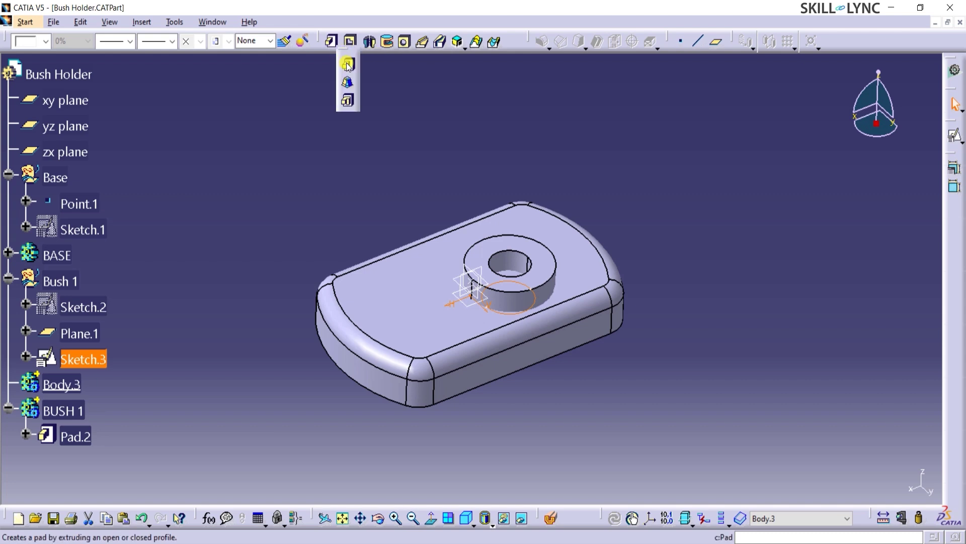
left_click(347, 62)
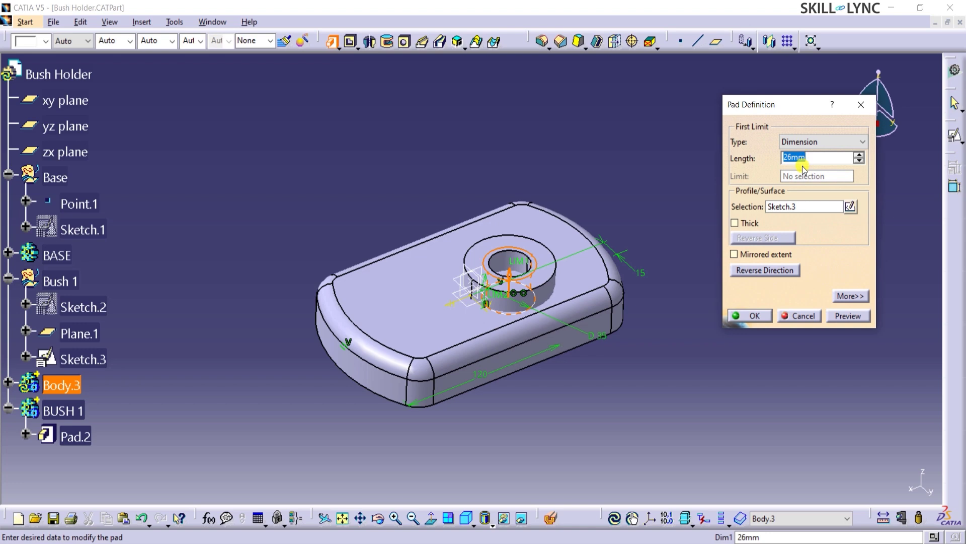
left_click(851, 296)
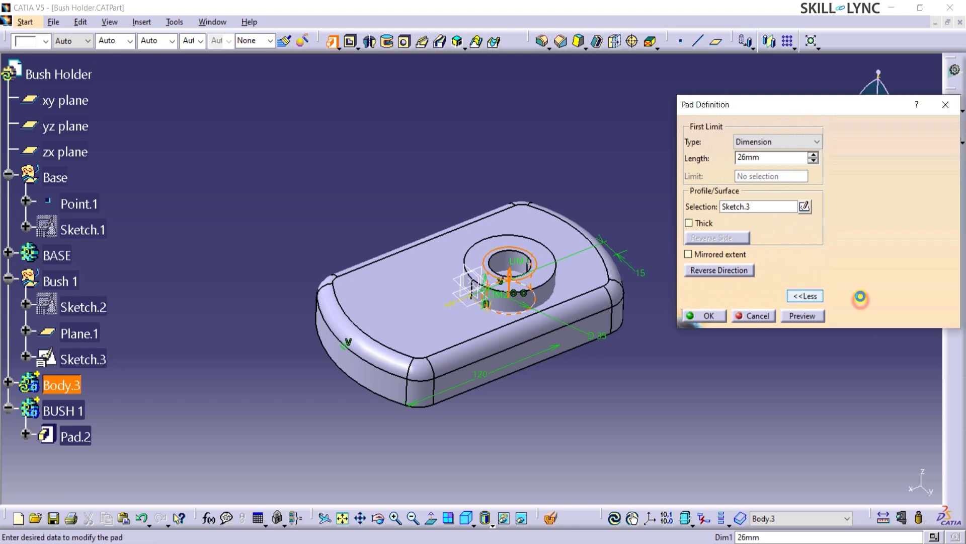
double_click(899, 160)
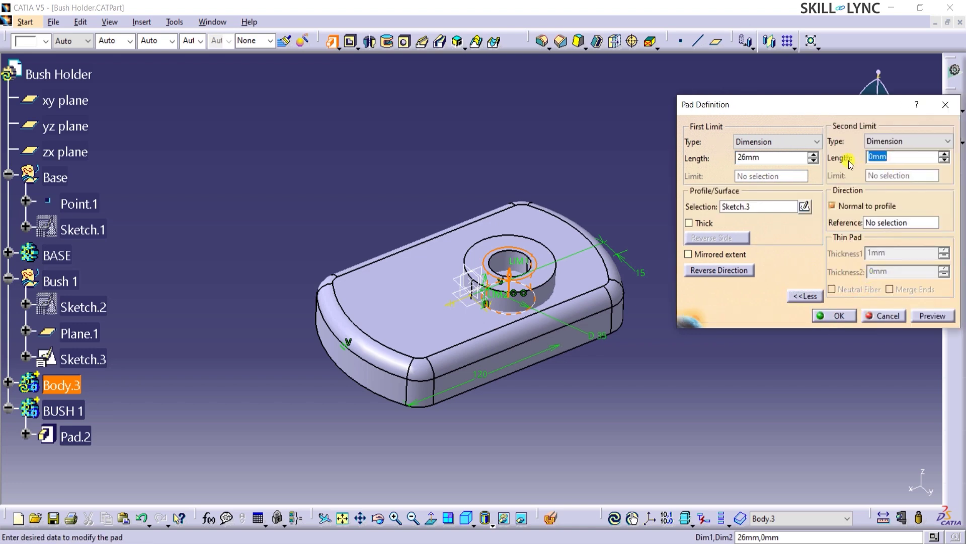
type("-21")
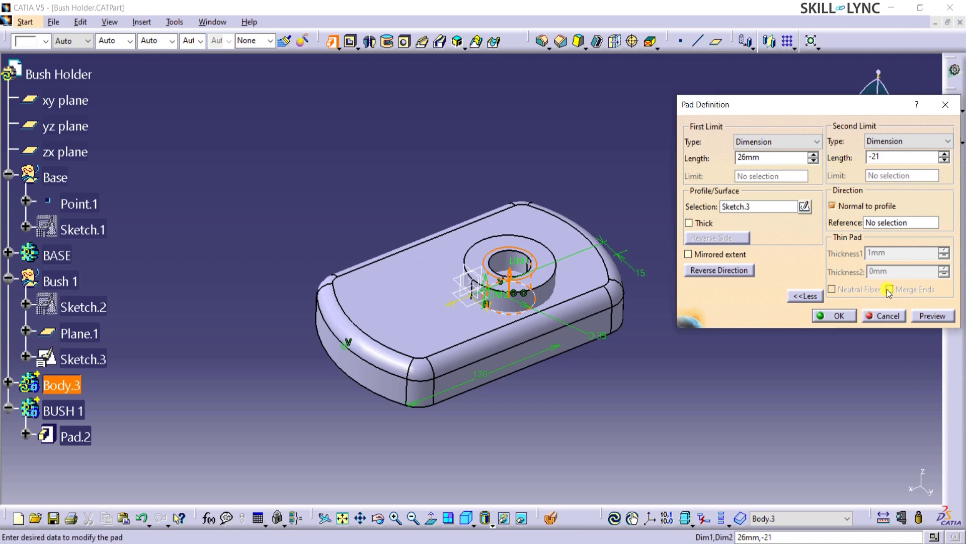
left_click(932, 315)
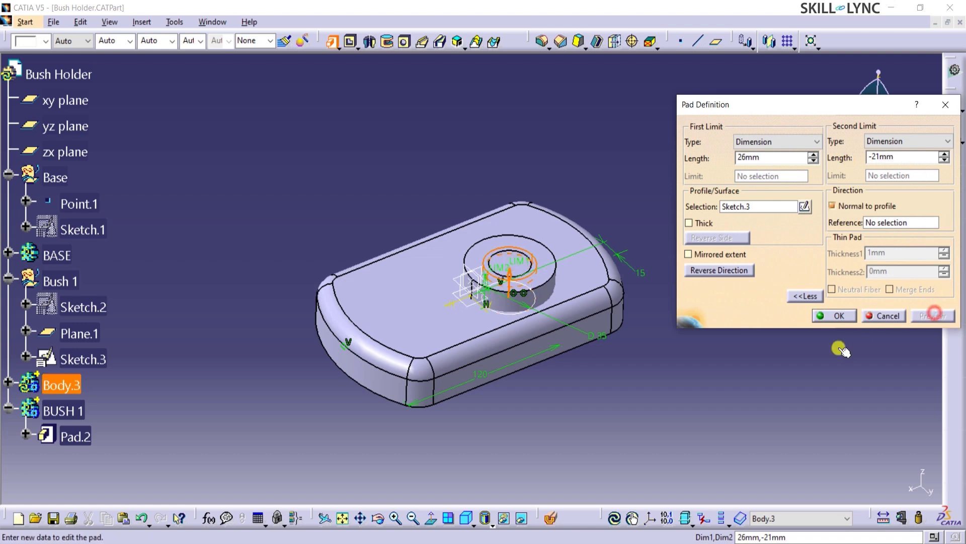
left_click(822, 315)
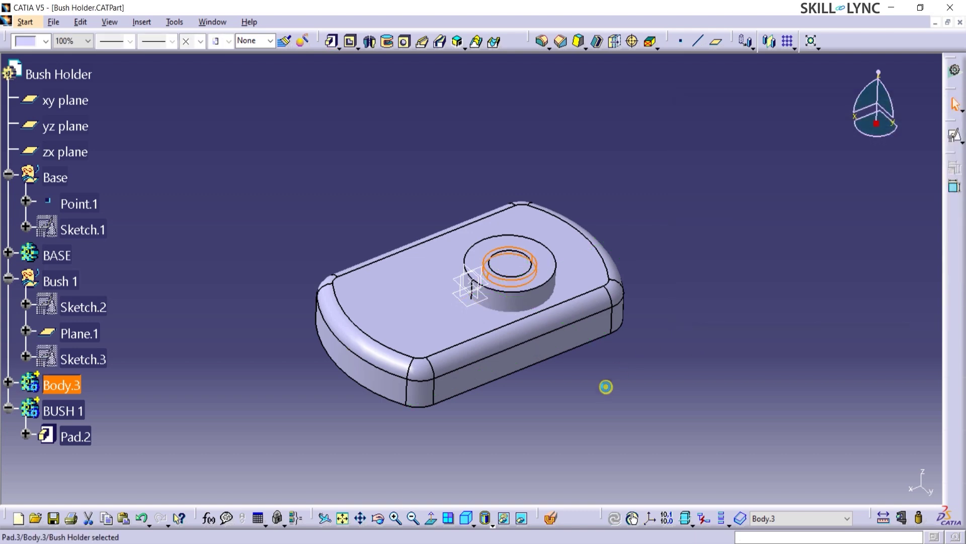
Subtract Body.3 from the BUSH 1 body with a Remove operation to form the counterbore.
middle_click_drag(629, 236, 579, 201)
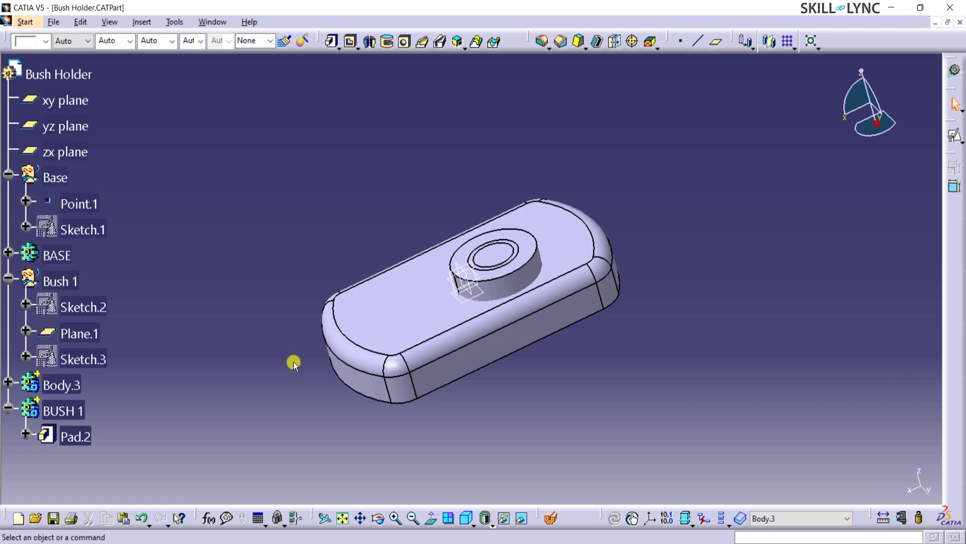
right_click(74, 381)
mouse_move(107, 371)
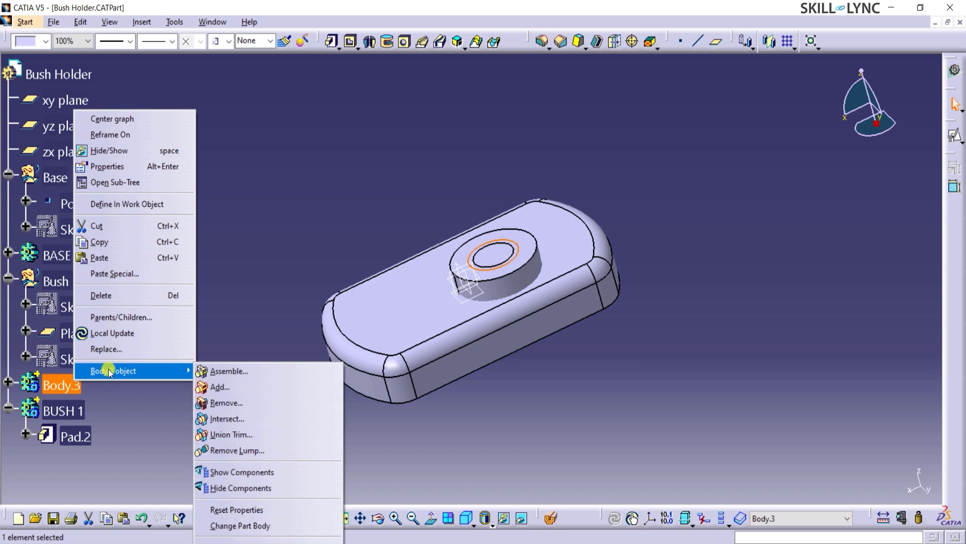
left_click(228, 402)
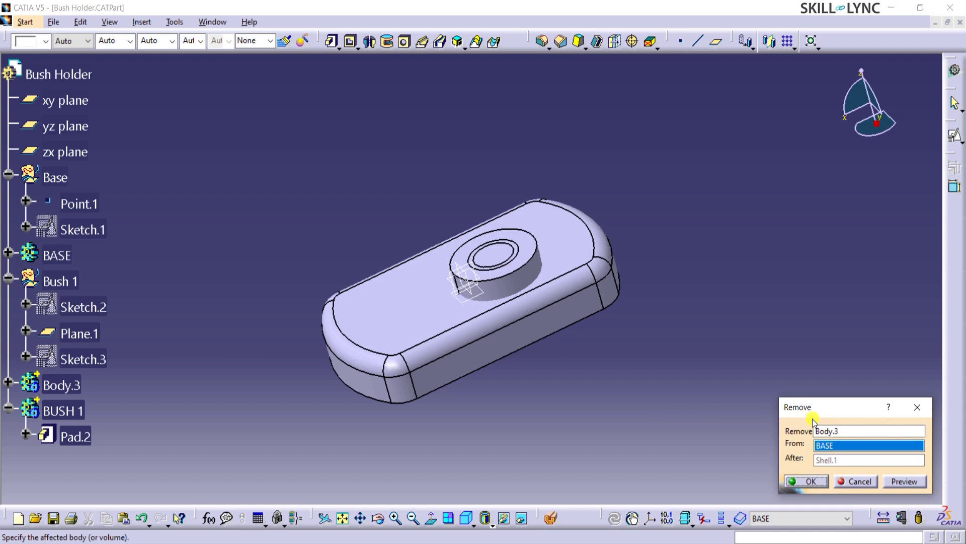
left_click(822, 445)
left_click(71, 418)
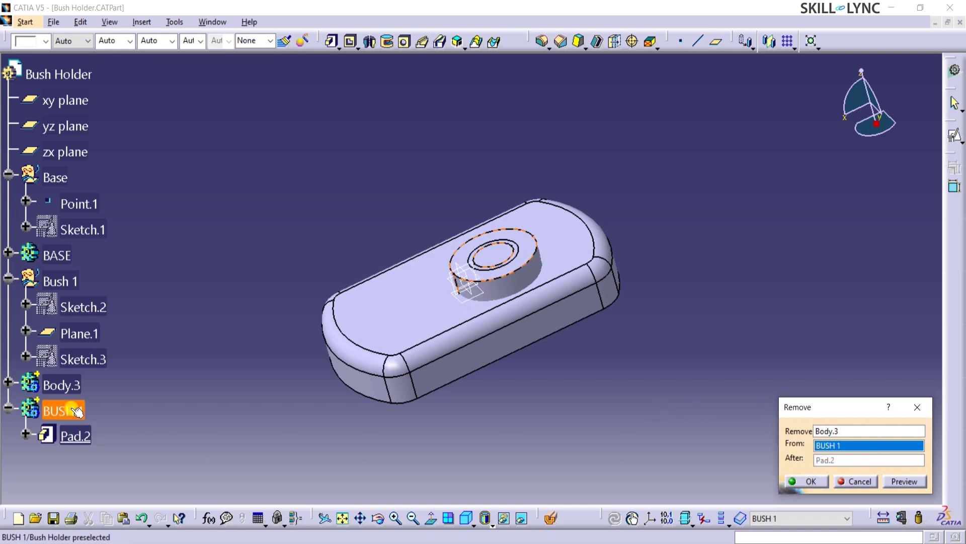
left_click(819, 482)
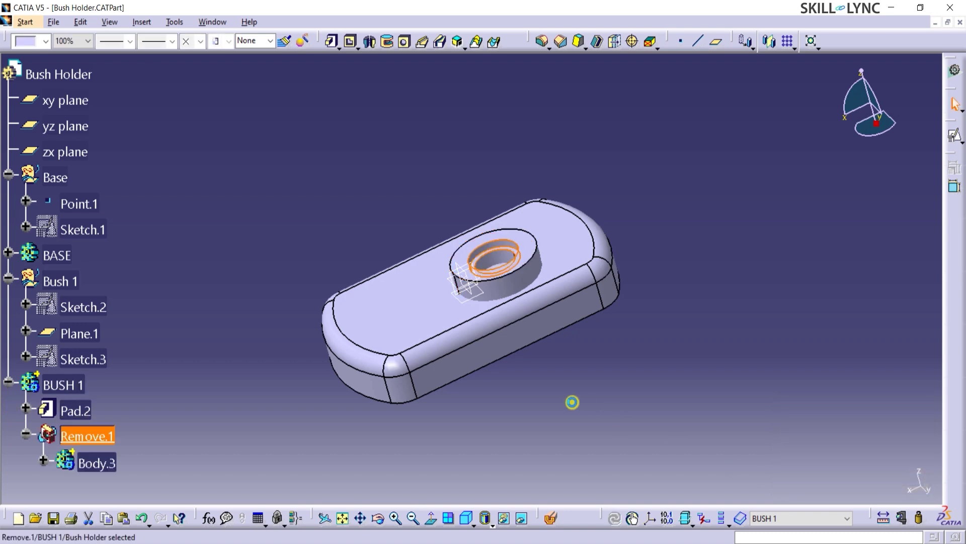